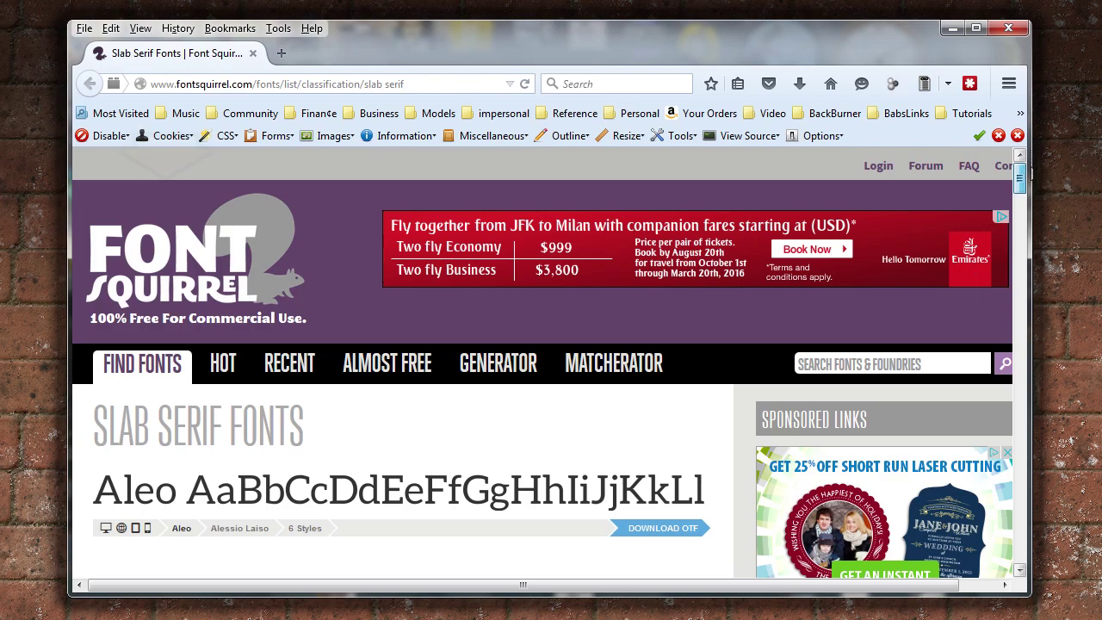
# Scroll the Font Squirrel slab serif list down to Josefin Slab, Kontrapunkt and Kreon.
pyautogui.moveTo(1028, 177); pyautogui.dragTo(1023, 318)
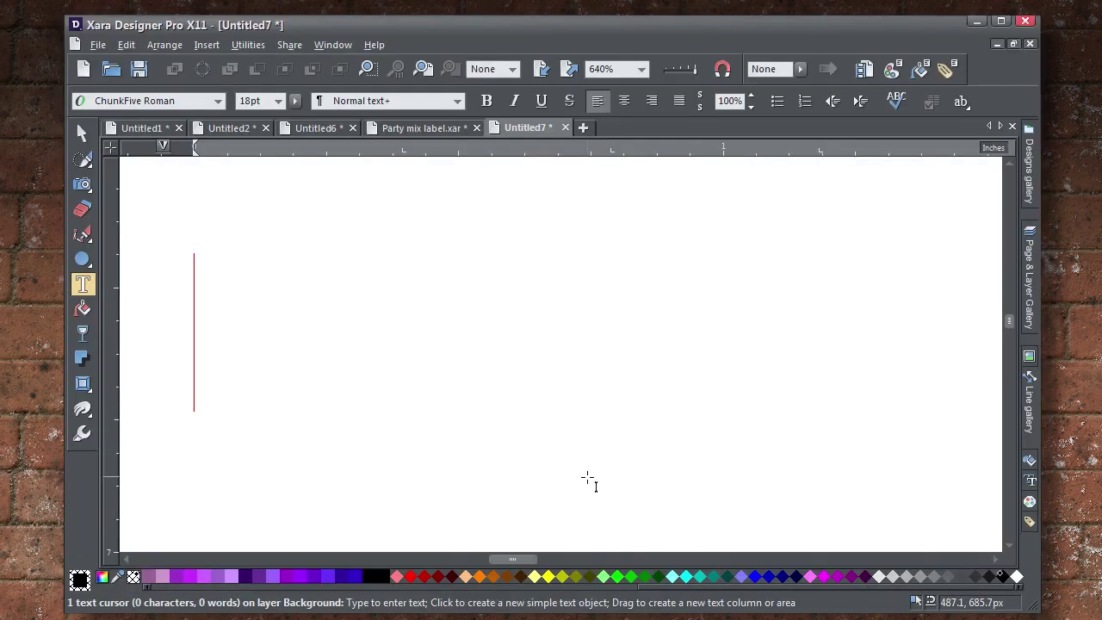
# Type the ChunkFive sample, select the Breakfast of Chipheads title, and zoom to the drop-cap N.
pyautogui.write('Ch')
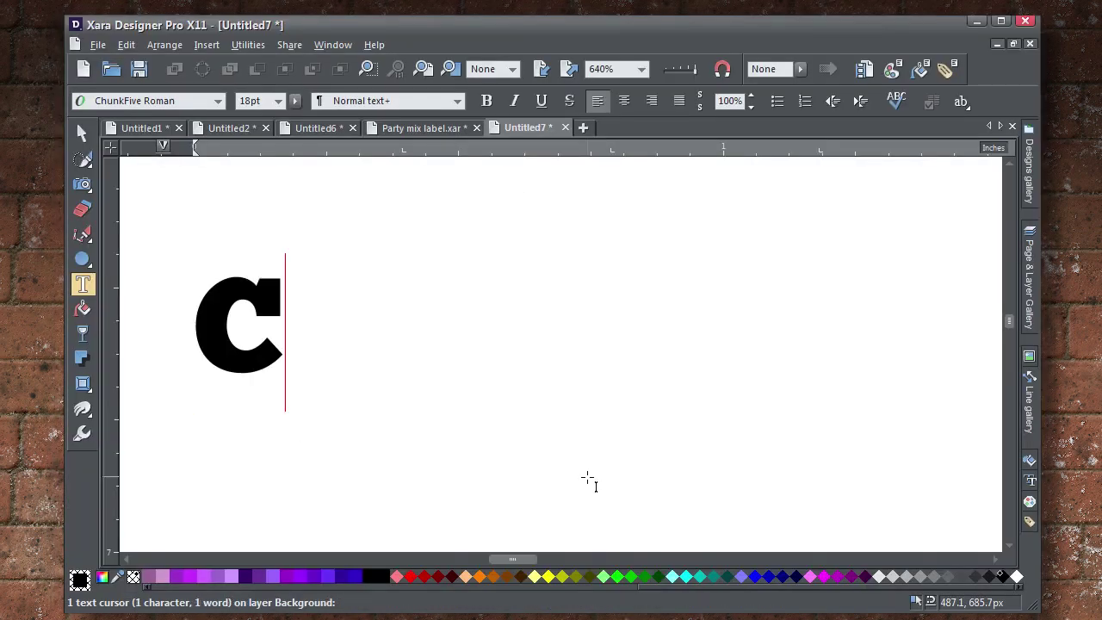
pyautogui.write('unkFive')
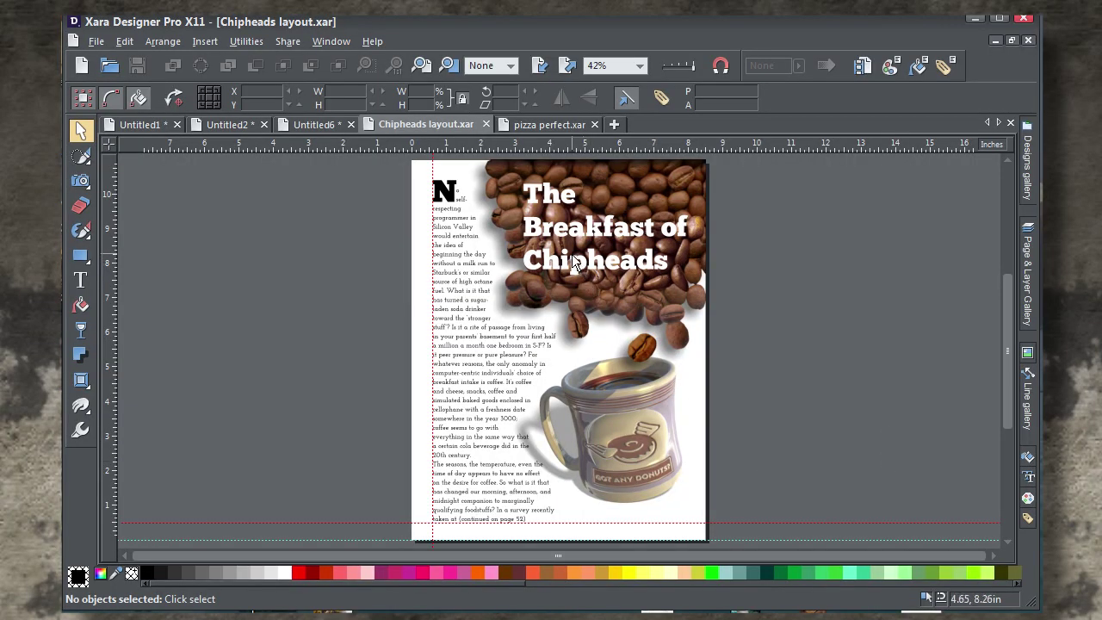
pyautogui.click(572, 254)
pyautogui.scroll(2, 572, 253)
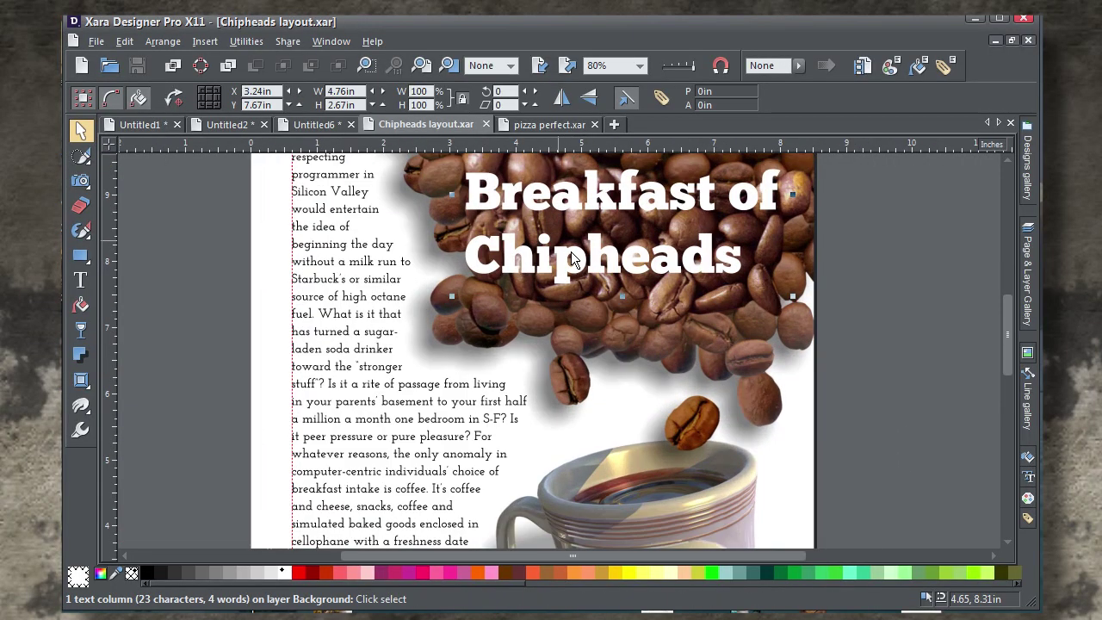
pyautogui.moveTo(551, 294); pyautogui.dragTo(665, 412)
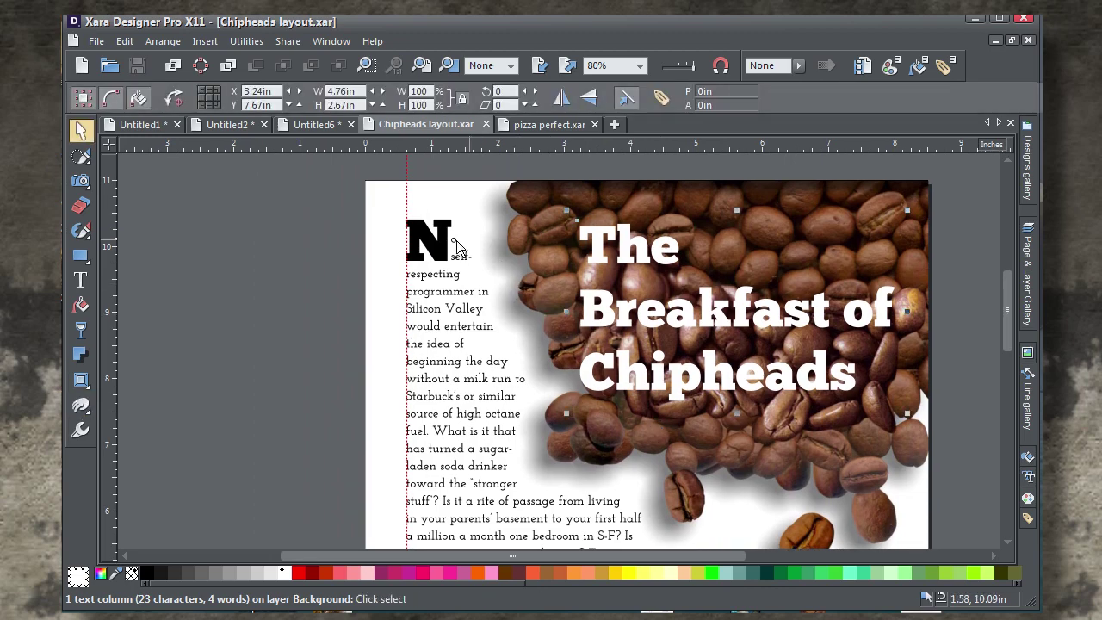
pyautogui.scroll(2, 439, 246)
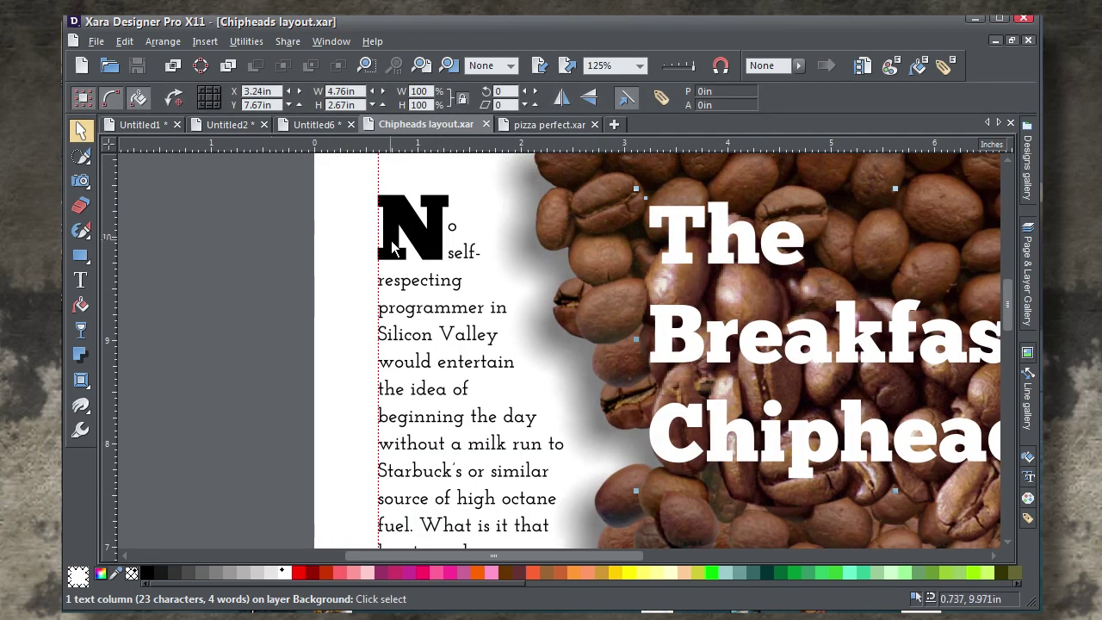
# Save the drop-cap N's formatting as a new character style named Headline.
pyautogui.click(393, 247)
pyautogui.click(80, 280)
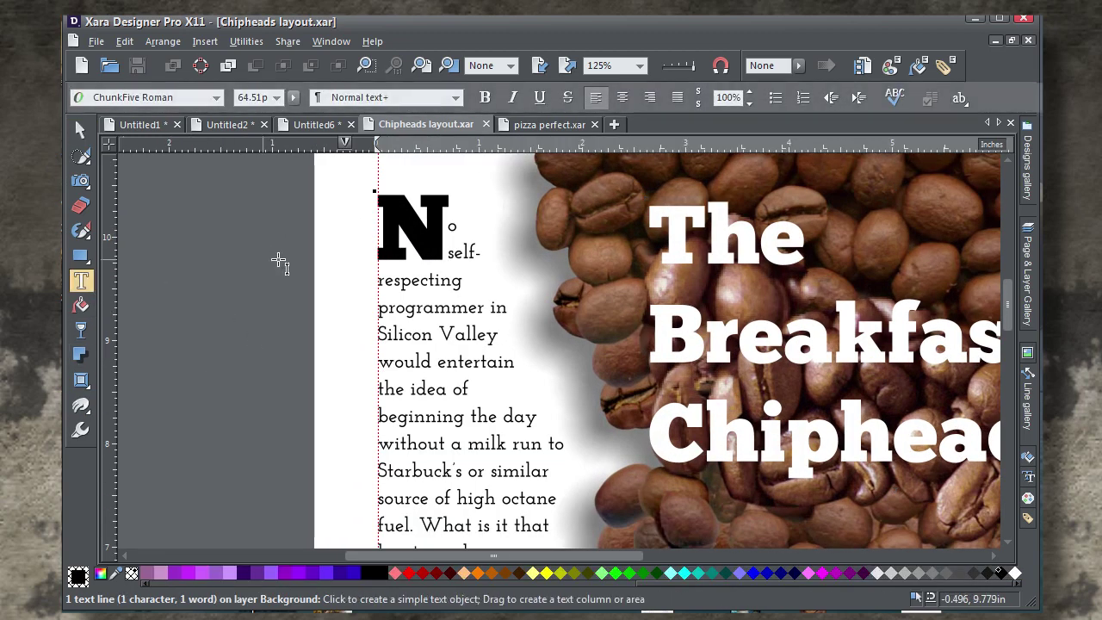
pyautogui.doubleClick(412, 229)
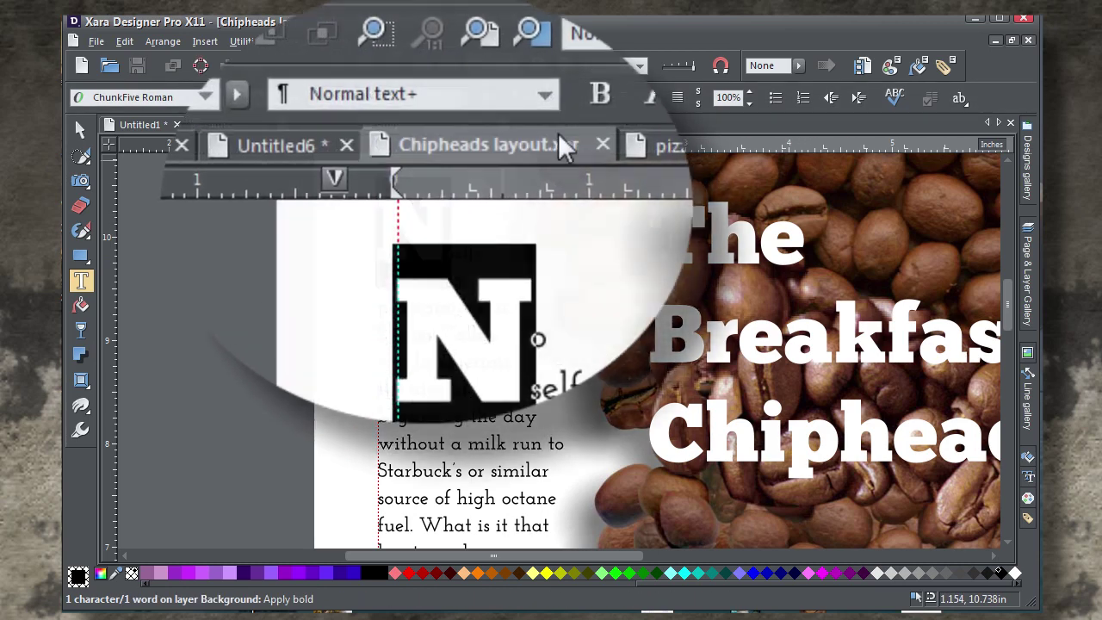
pyautogui.click(551, 93)
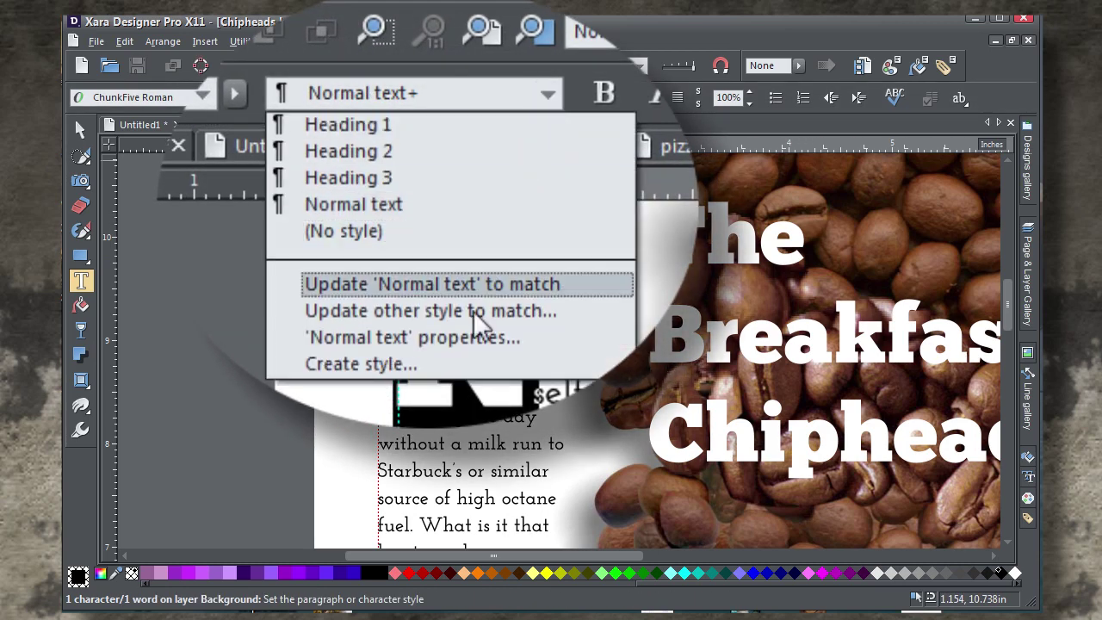
pyautogui.click(459, 364)
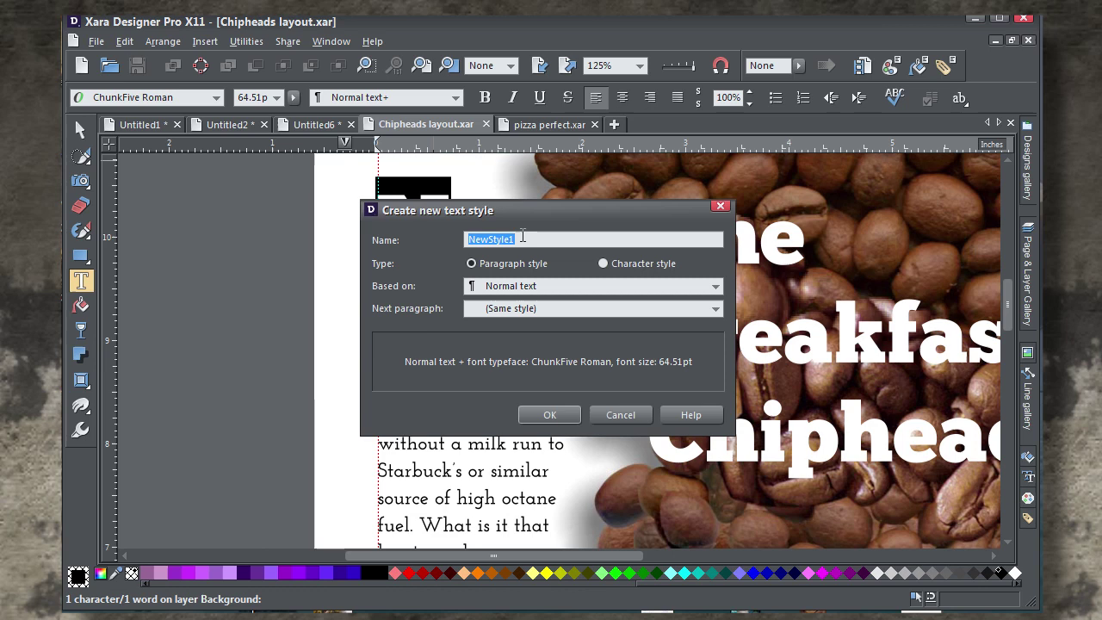
pyautogui.write('Headline')
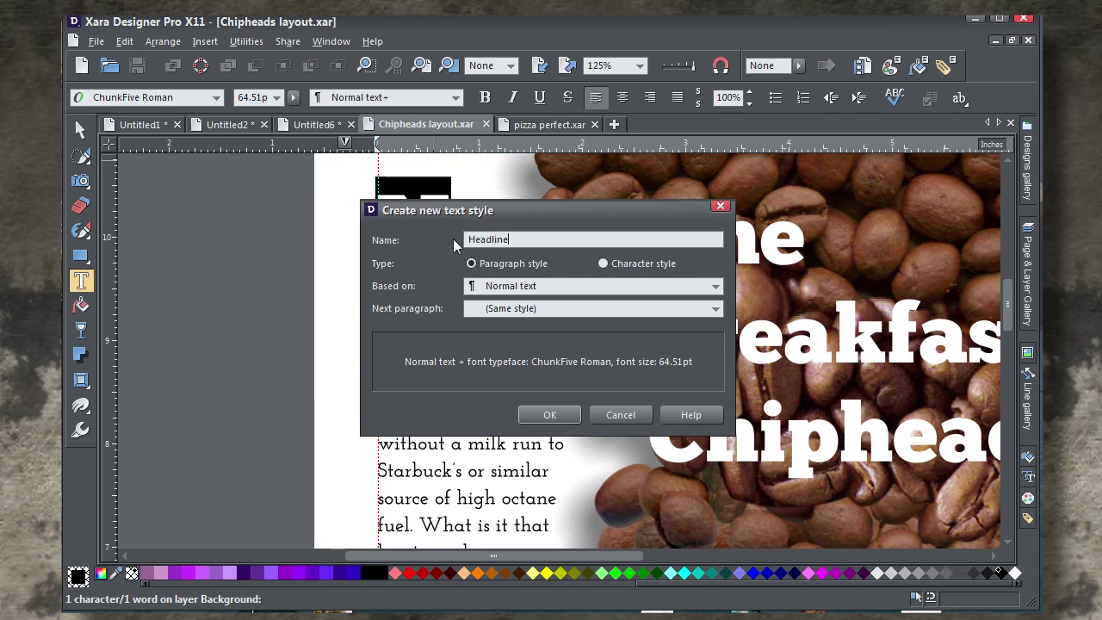
pyautogui.click(603, 264)
pyautogui.click(550, 415)
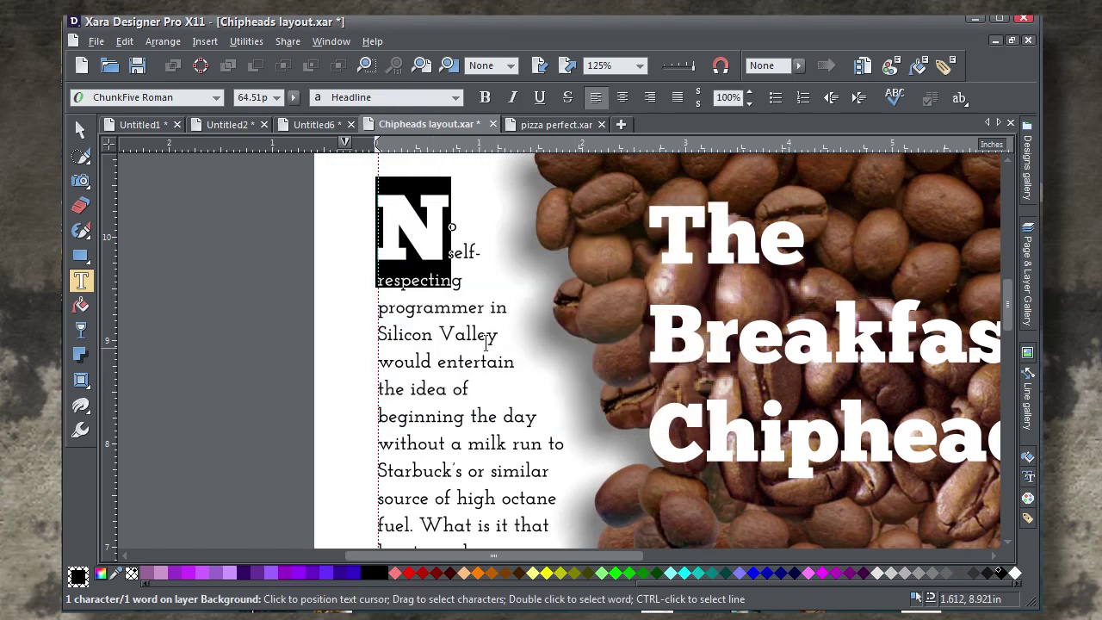
# Create a Body Copy style from the Silicon Valley body text.
pyautogui.moveTo(511, 334); pyautogui.dragTo(375, 337)
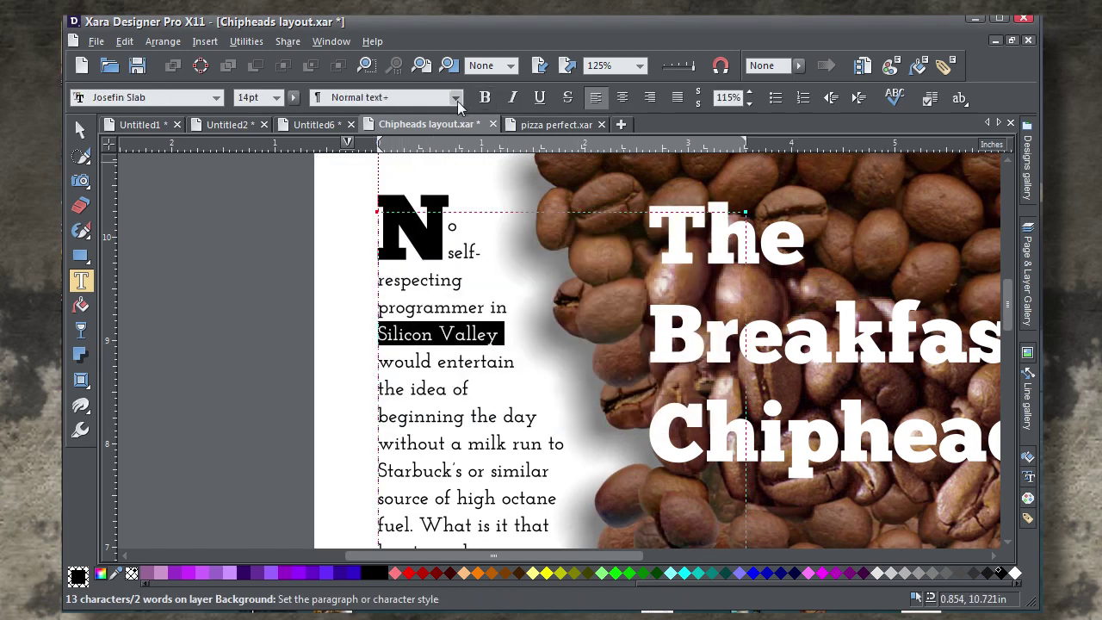
pyautogui.click(456, 97)
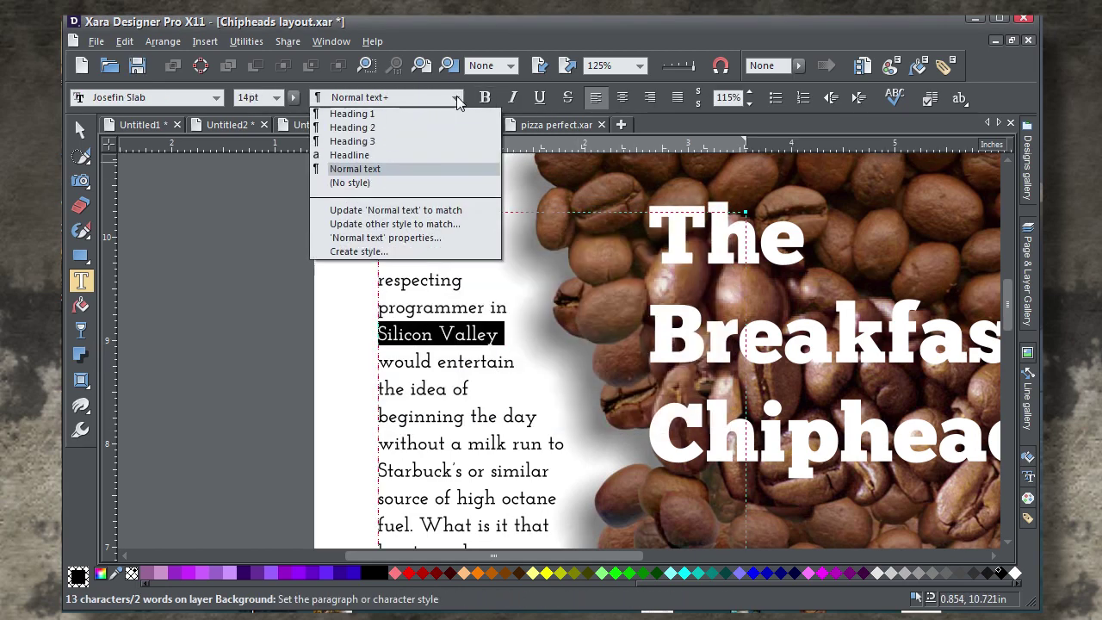
pyautogui.click(401, 257)
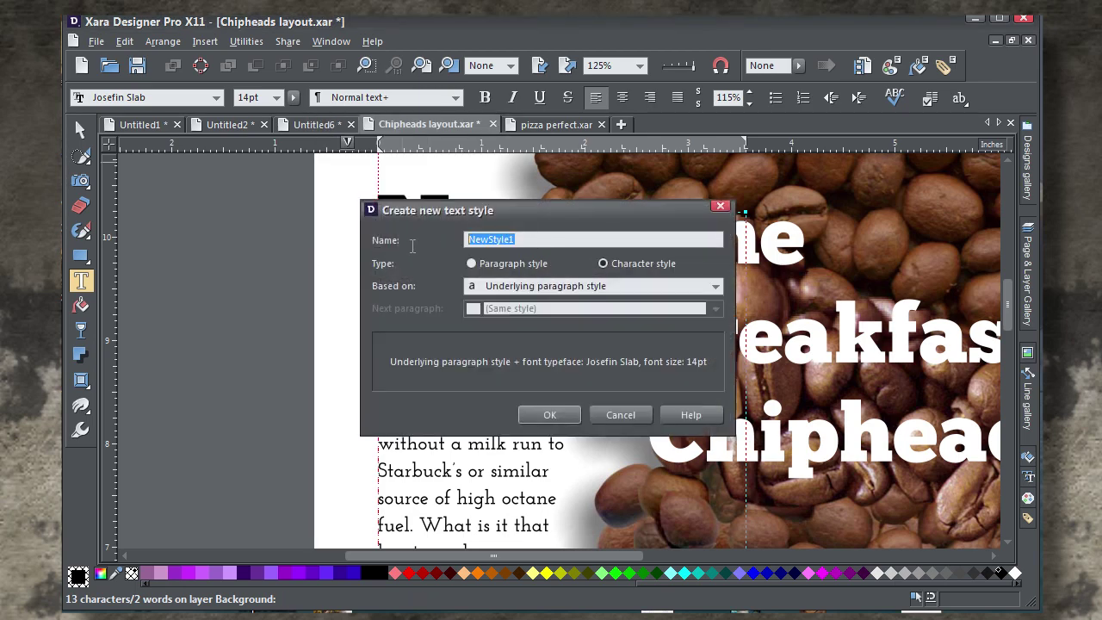
pyautogui.write('Body Copy')
pyautogui.click(562, 415)
pyautogui.click(532, 361)
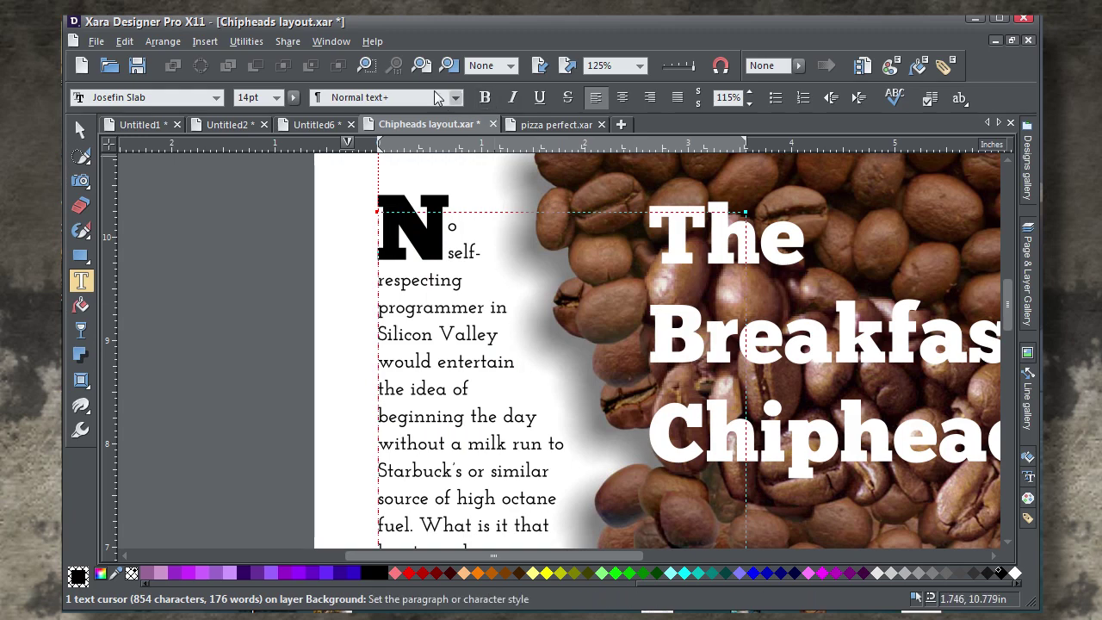
# Add a new blank page after the Chipheads layout page and fit it to the window.
pyautogui.click(423, 67)
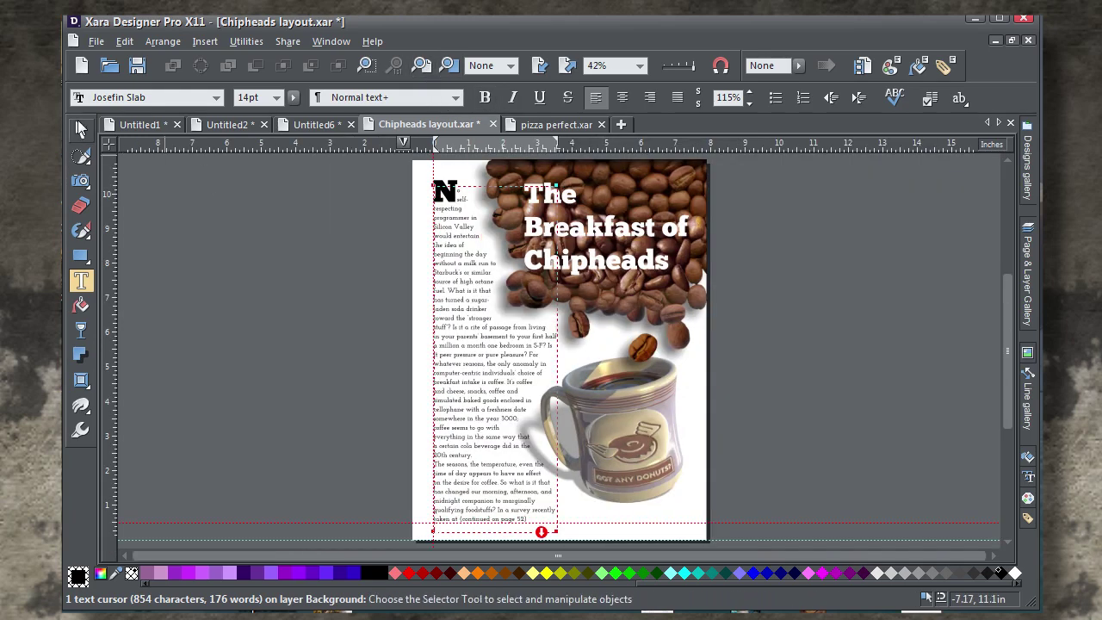
pyautogui.click(81, 129)
pyautogui.click(778, 239)
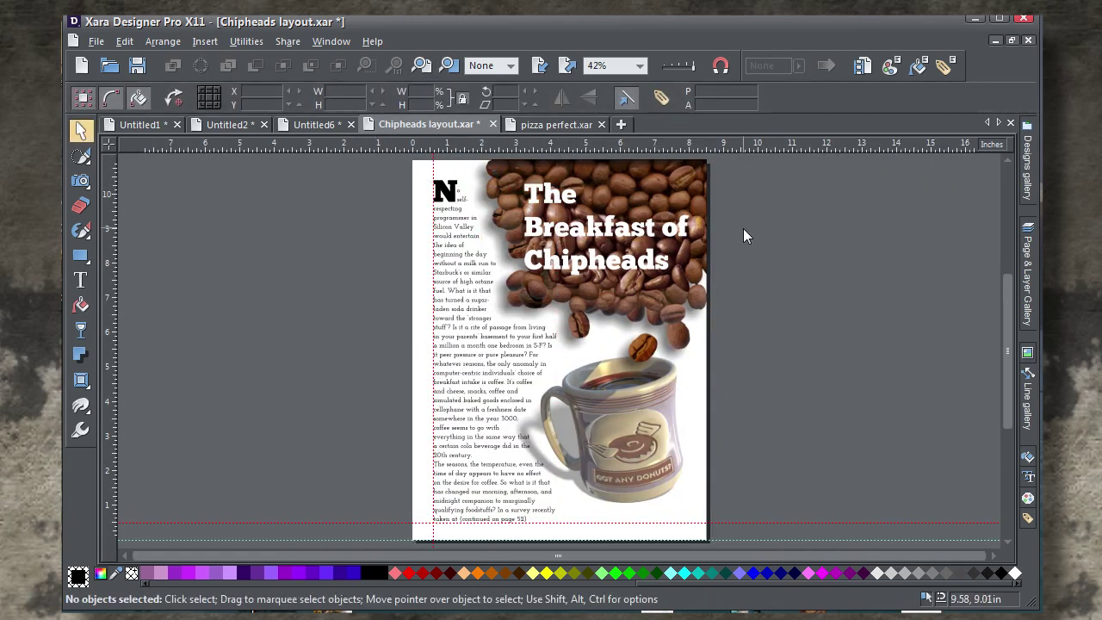
pyautogui.rightClick(743, 228)
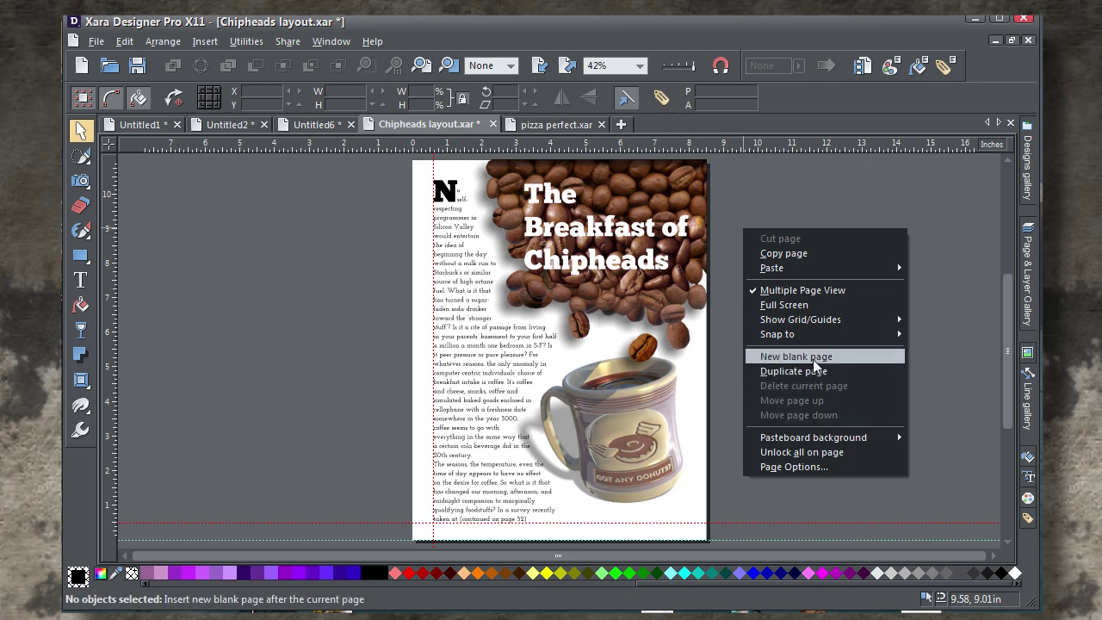
pyautogui.click(813, 359)
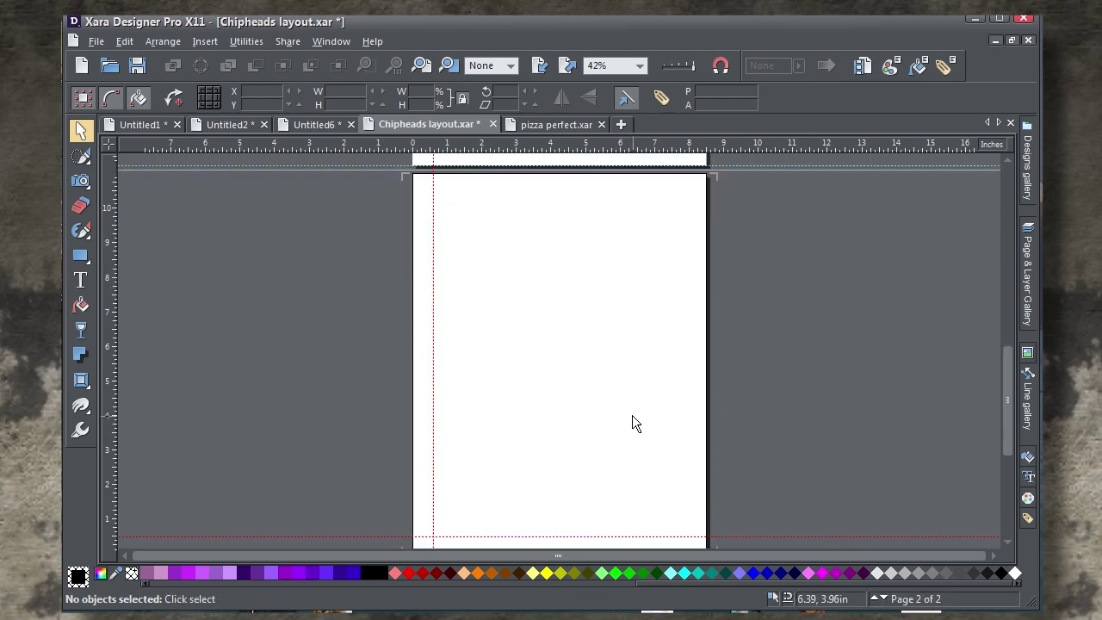
pyautogui.click(427, 71)
# Select every object on the pizza perfect.xar page, then return to the Chipheads layout.
pyautogui.click(551, 125)
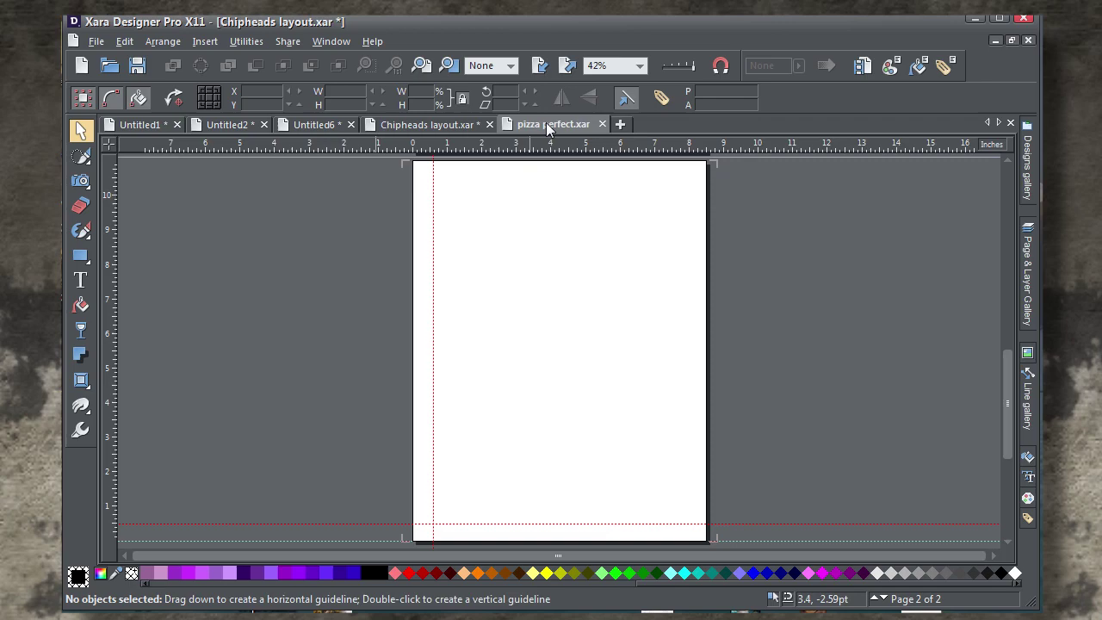
pyautogui.scroll(3, 535, 317)
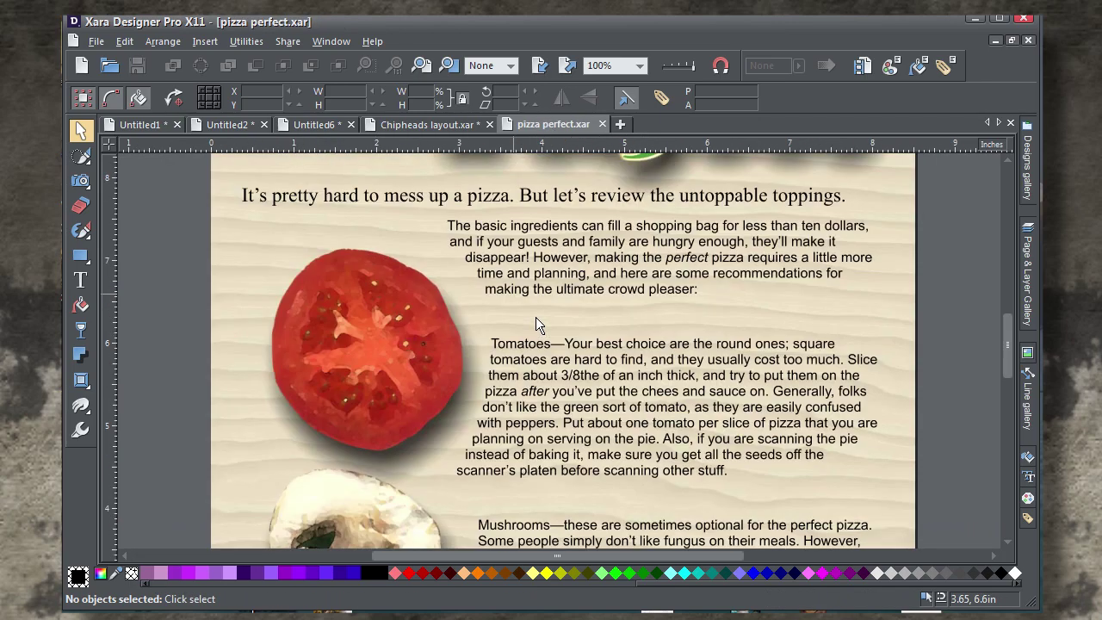
pyautogui.moveTo(546, 308); pyautogui.dragTo(541, 352)
pyautogui.scroll(2, 542, 351)
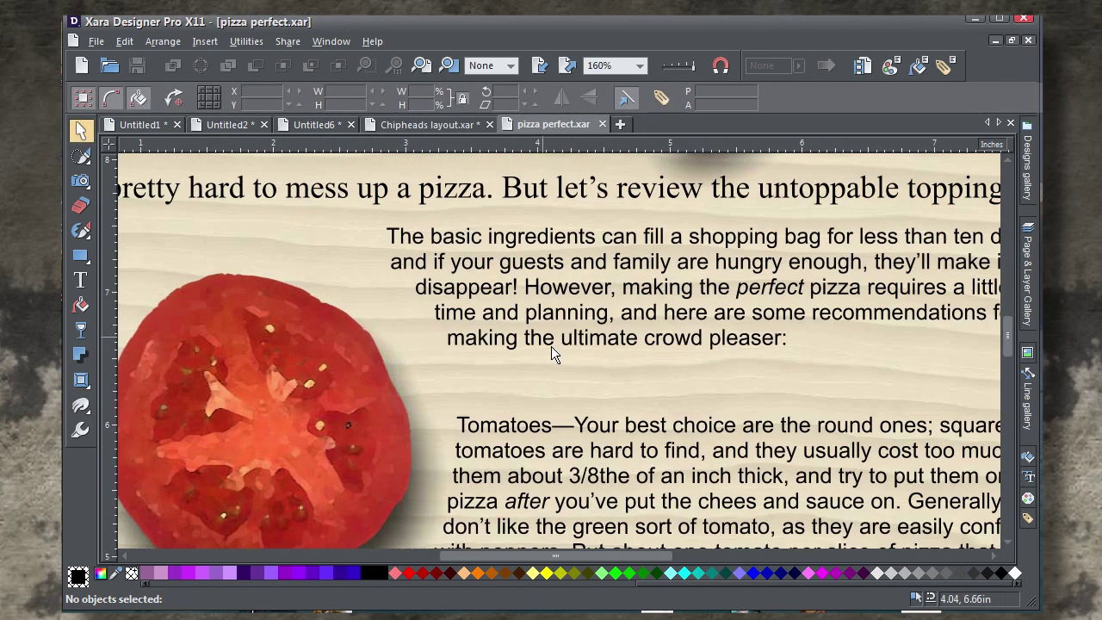
pyautogui.moveTo(571, 283); pyautogui.dragTo(592, 346)
pyautogui.scroll(-5, 593, 348)
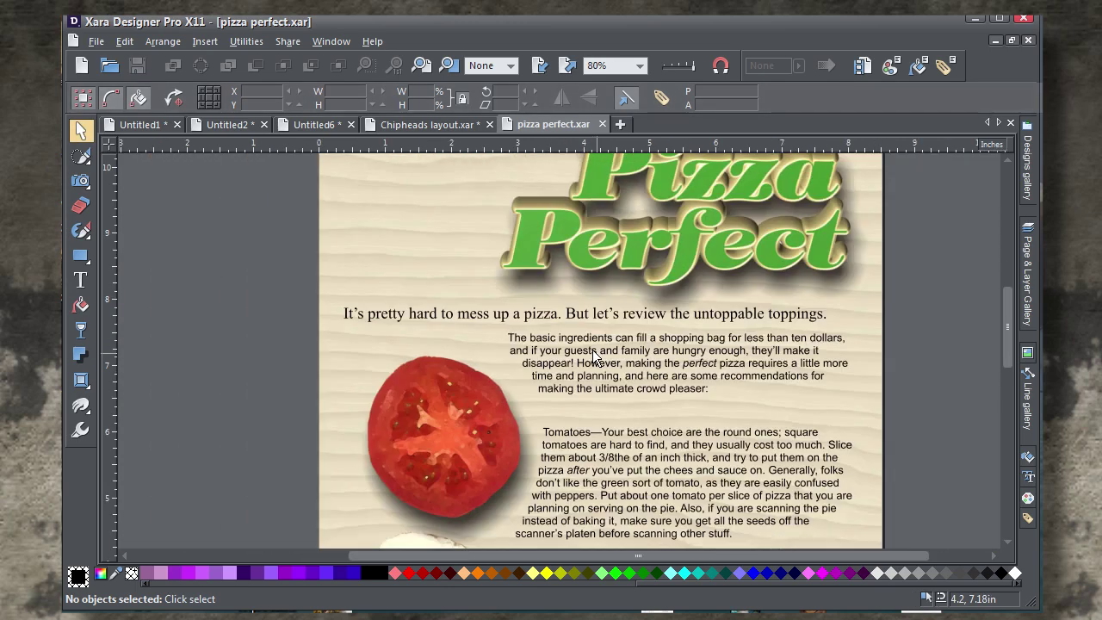
pyautogui.moveTo(836, 354); pyautogui.dragTo(797, 302)
pyautogui.hotkey('ctrl', 'a')
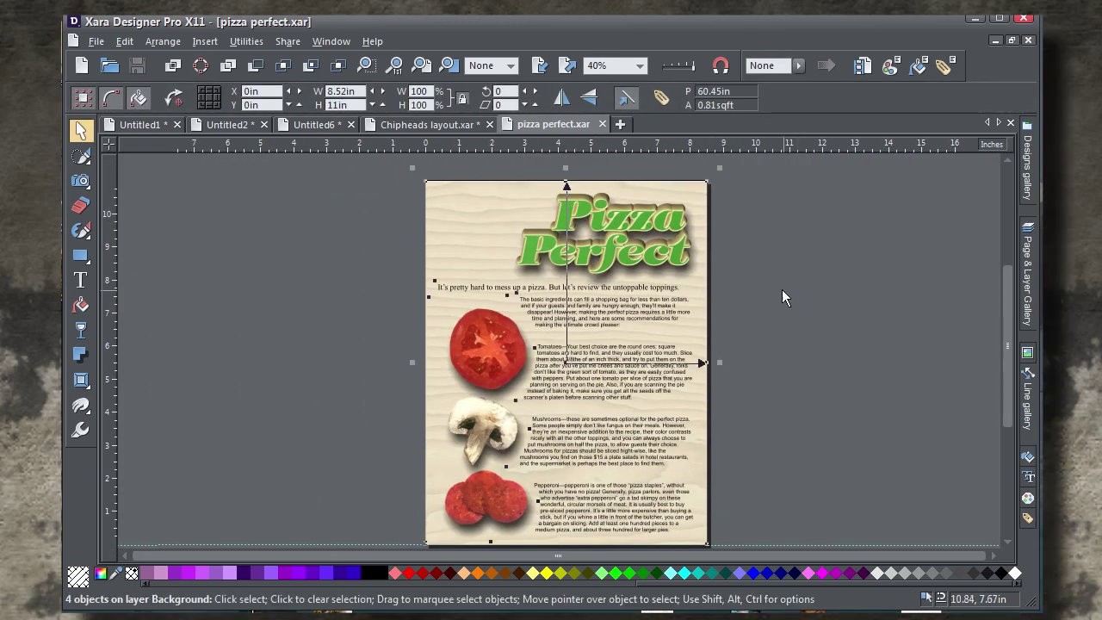
pyautogui.click(443, 127)
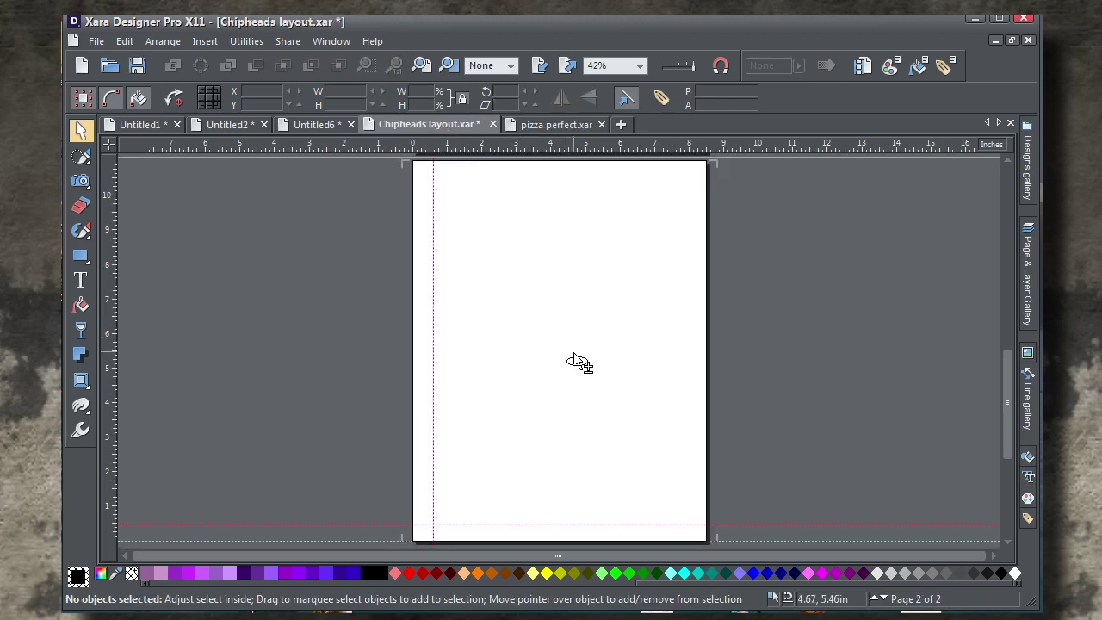
# Place the pizza objects on the blank page and apply the Headline style to the intro line.
pyautogui.moveTo(580, 363); pyautogui.dragTo(573, 303)
pyautogui.scroll(2, 547, 228)
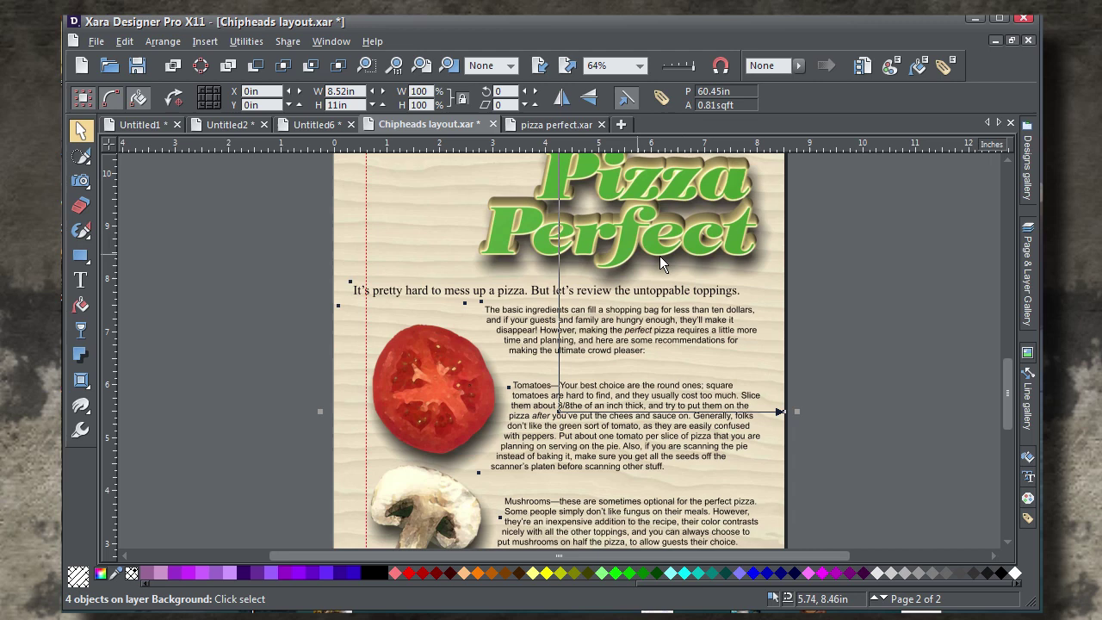
pyautogui.click(849, 255)
pyautogui.click(80, 280)
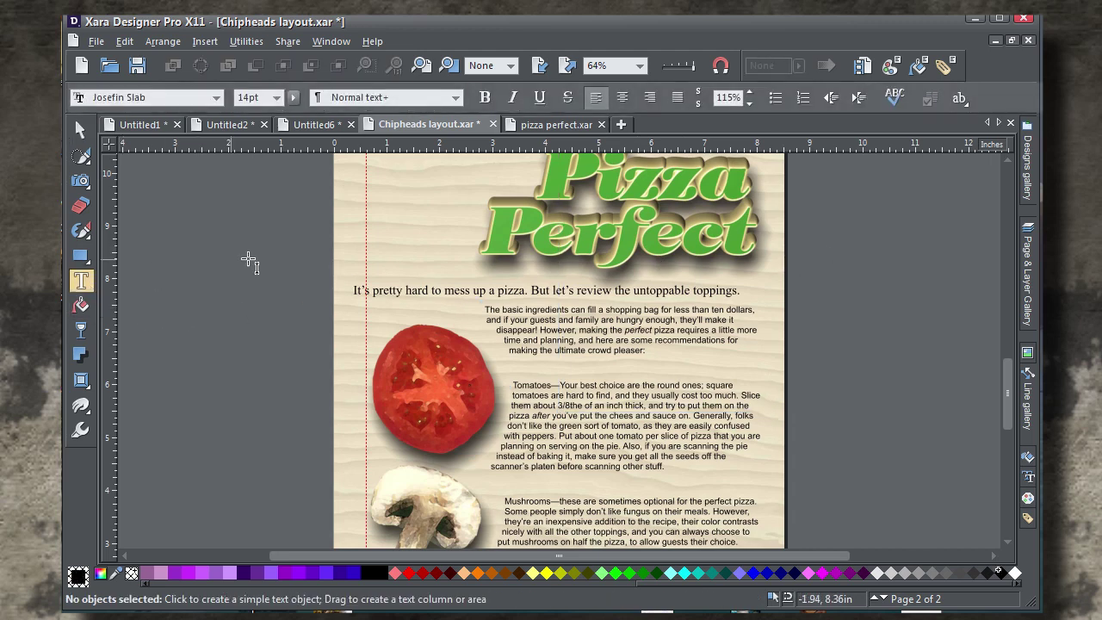
pyautogui.keyDown('ctrl'); pyautogui.click(385, 286); pyautogui.keyUp('ctrl')
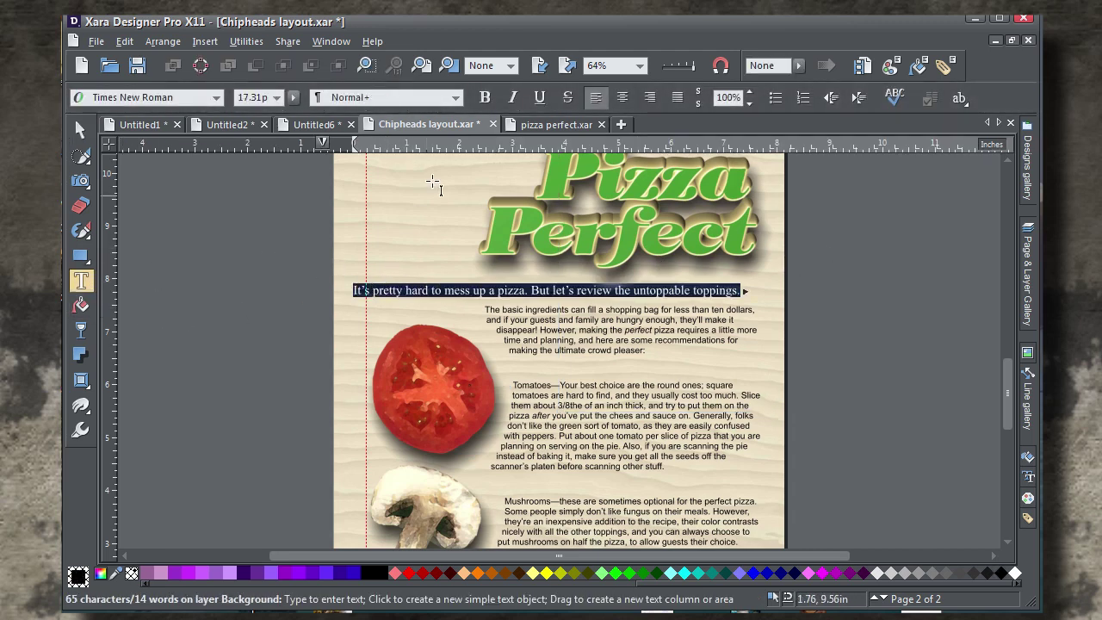
pyautogui.click(457, 99)
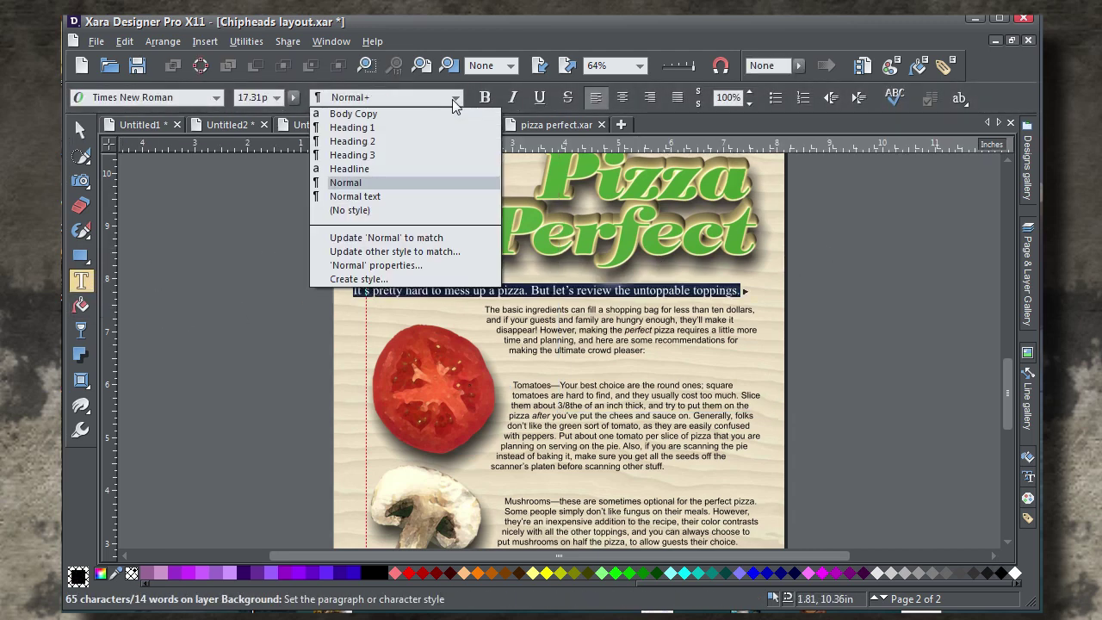
pyautogui.click(401, 166)
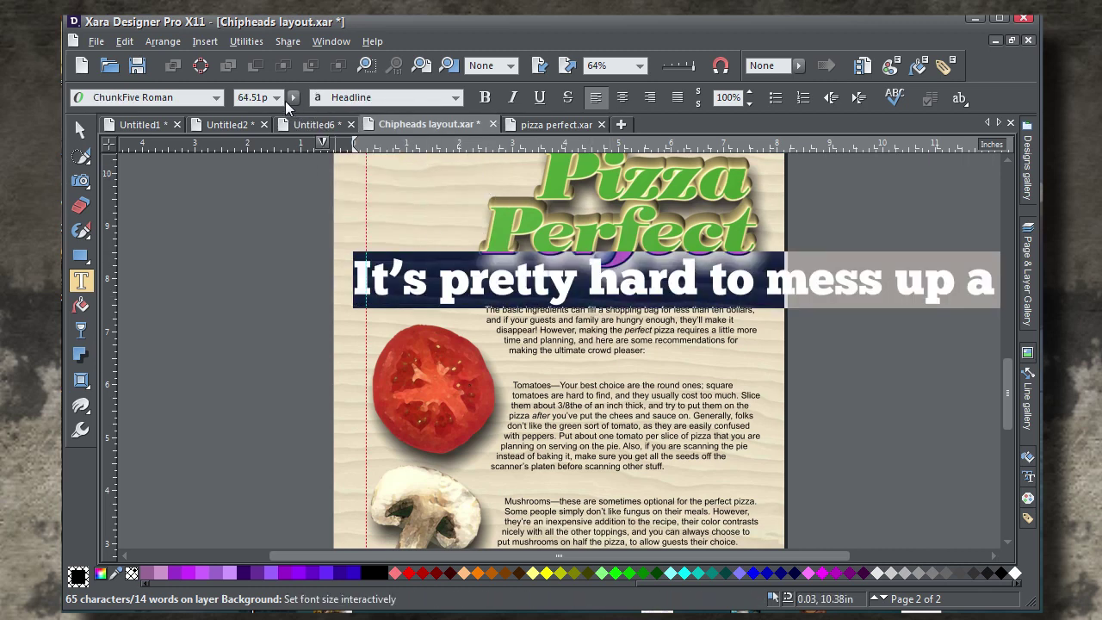
# Set the subheading to 16pt and narrow it to fit the page width.
pyautogui.click(277, 97)
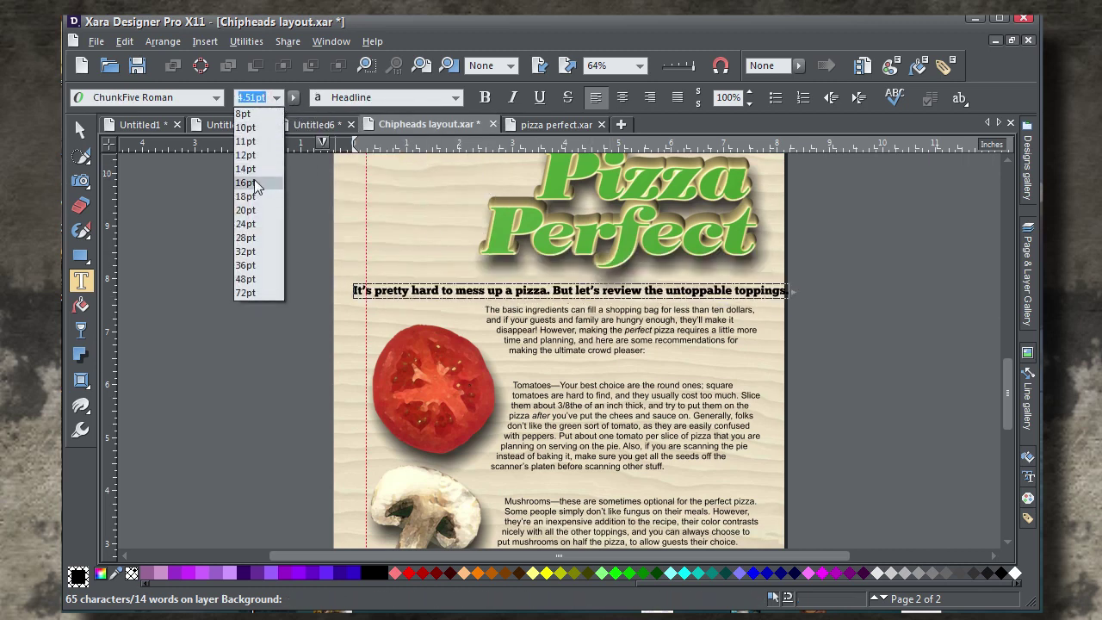
pyautogui.click(256, 186)
pyautogui.click(80, 129)
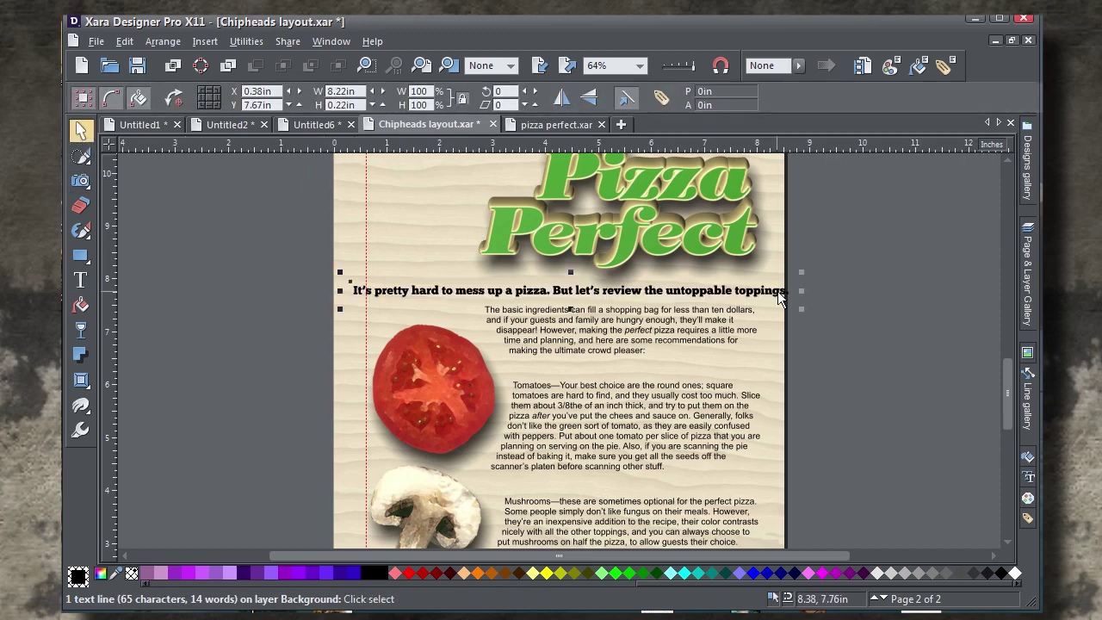
pyautogui.moveTo(800, 273); pyautogui.dragTo(793, 281)
pyautogui.scroll(3, 555, 326)
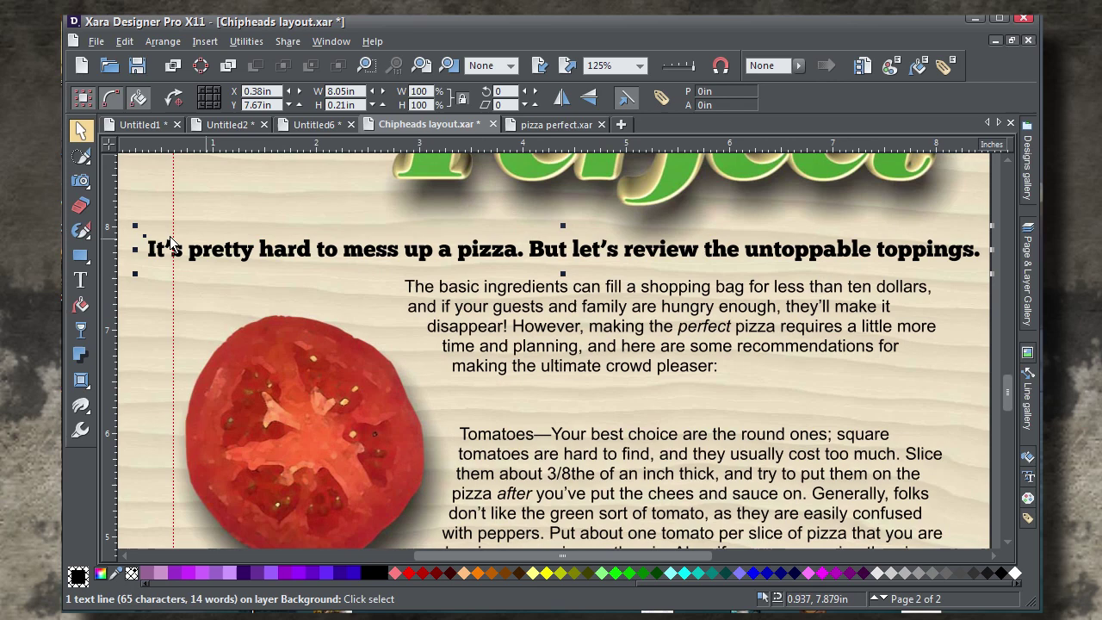
# Apply the Body Copy paragraph style to the opening paragraph and the Tomatoes paragraph.
pyautogui.click(81, 282)
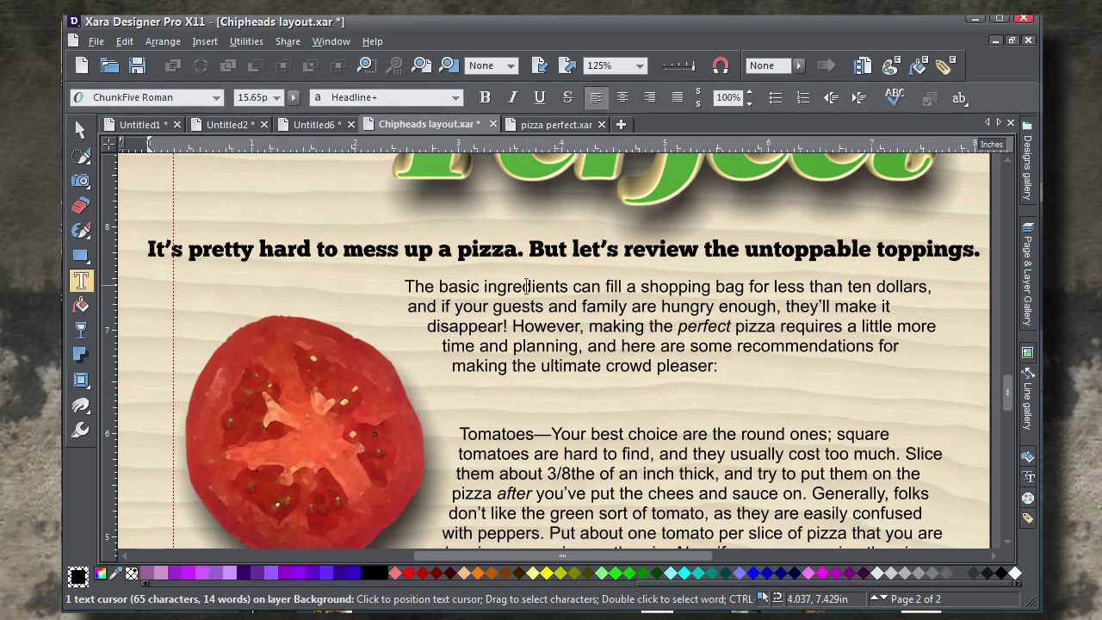
pyautogui.tripleClick(527, 287)
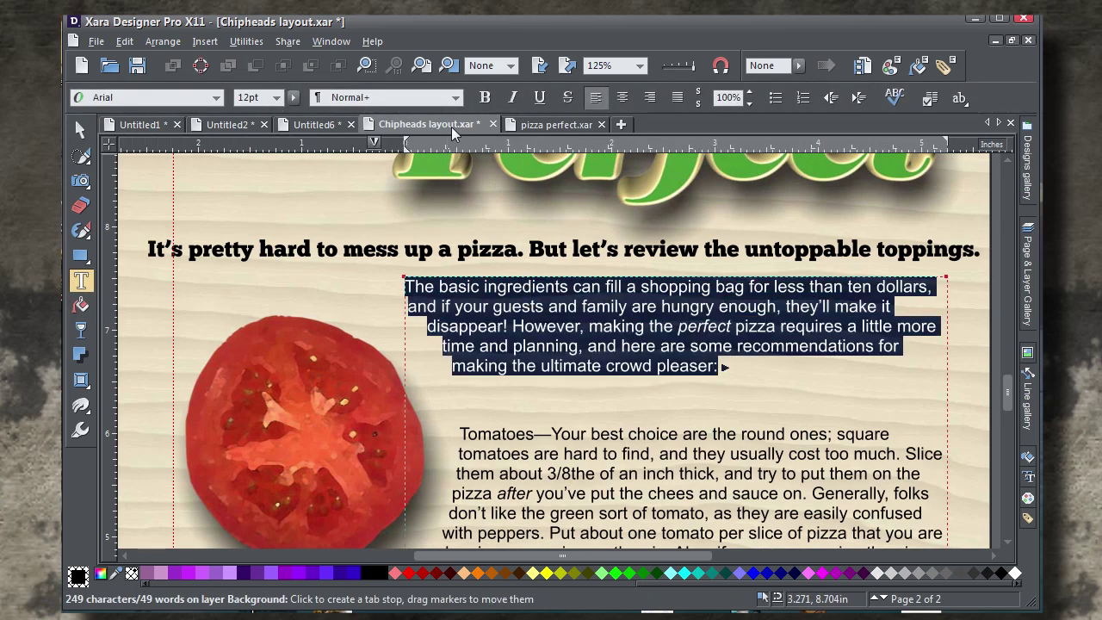
pyautogui.click(456, 98)
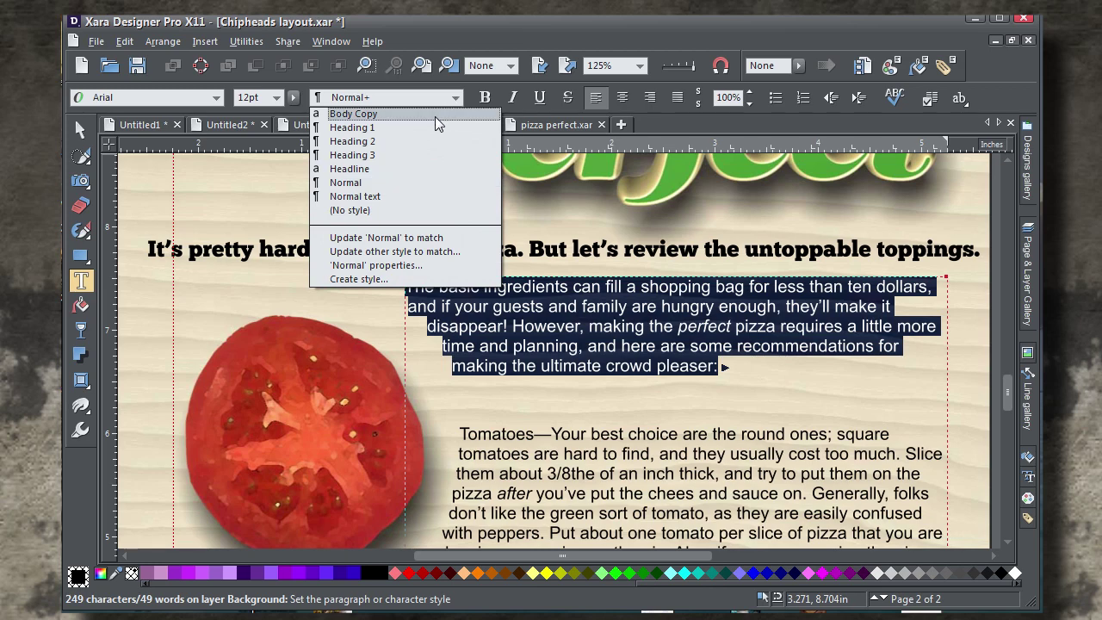
pyautogui.click(435, 116)
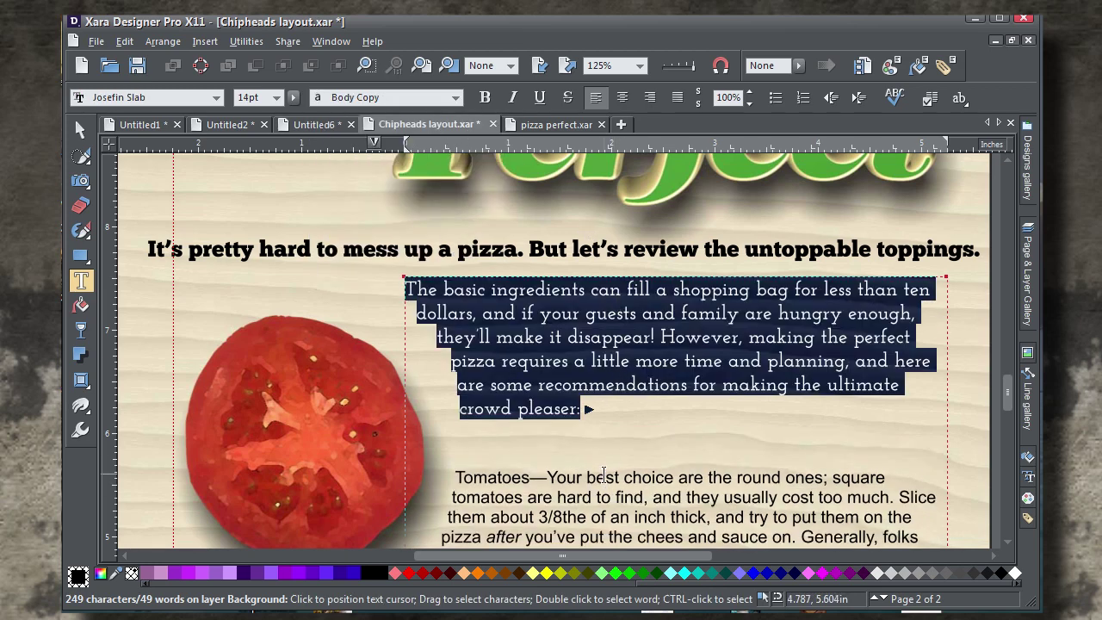
pyautogui.click(604, 474)
pyautogui.tripleClick(603, 474)
pyautogui.click(604, 474)
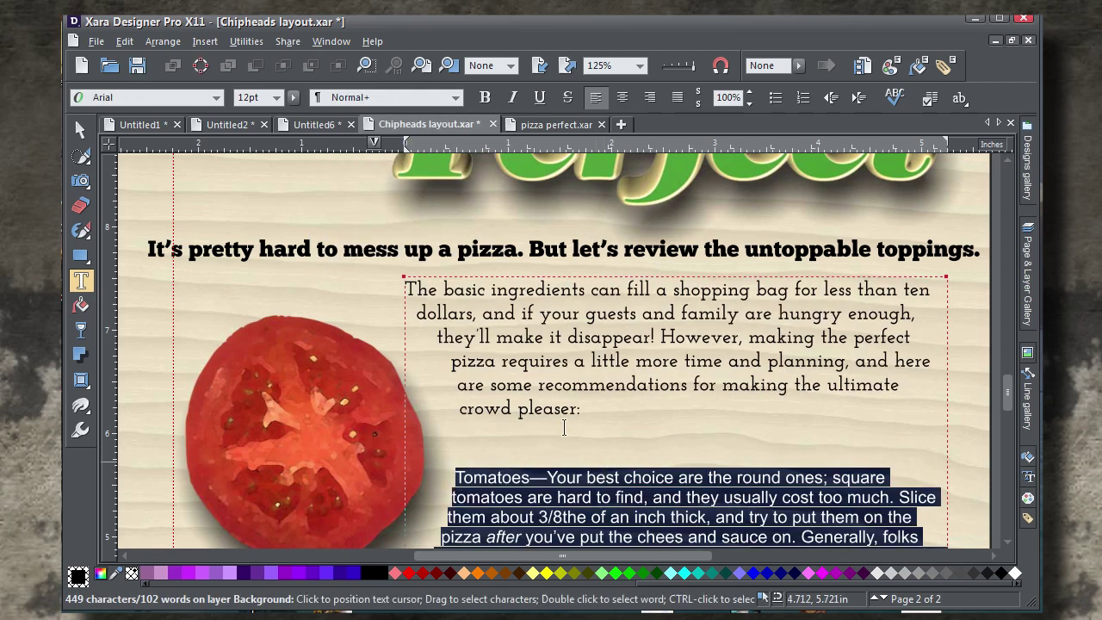
pyautogui.click(458, 97)
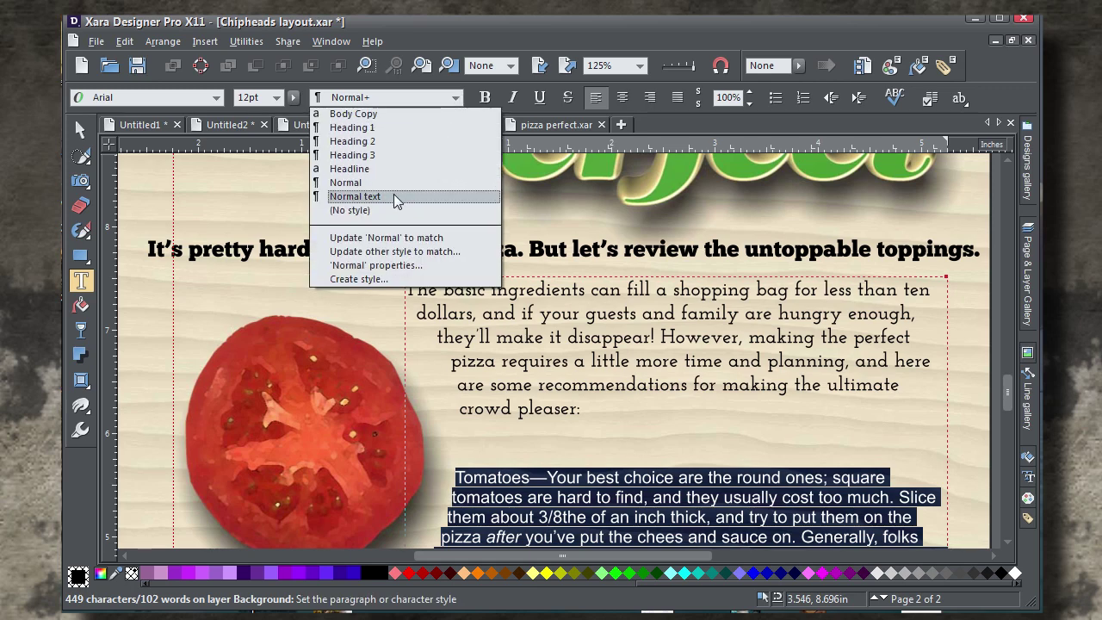
pyautogui.click(386, 117)
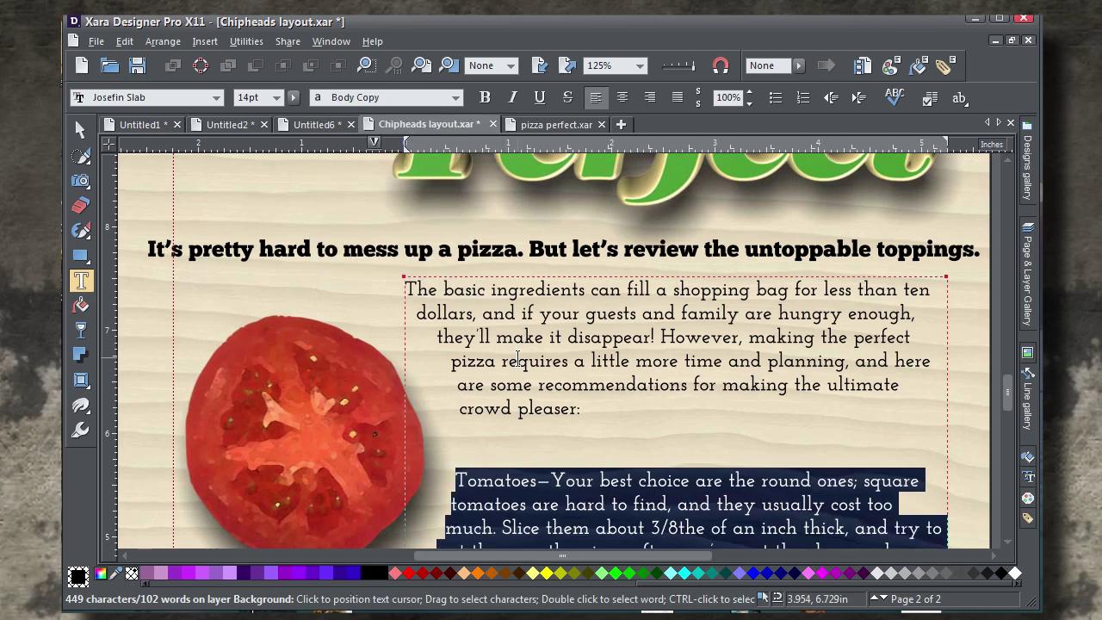
pyautogui.click(518, 362)
# Fit the whole pizza page in the window and deselect the body text.
pyautogui.scroll(-3, 604, 418)
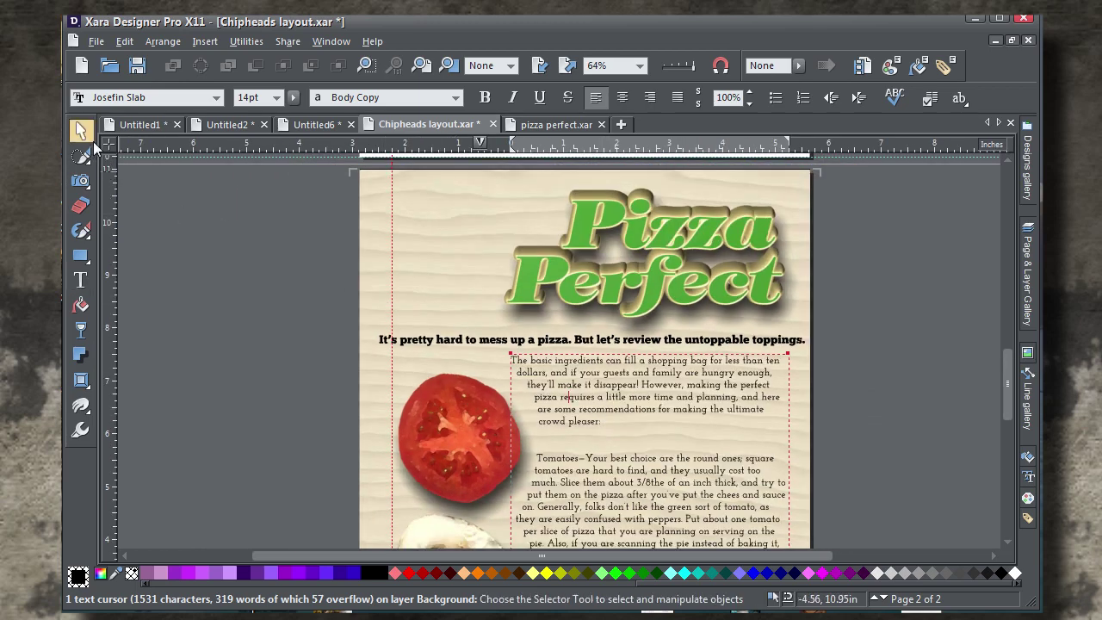
pyautogui.click(81, 129)
pyautogui.moveTo(572, 463); pyautogui.dragTo(536, 404)
pyautogui.scroll(-1, 543, 385)
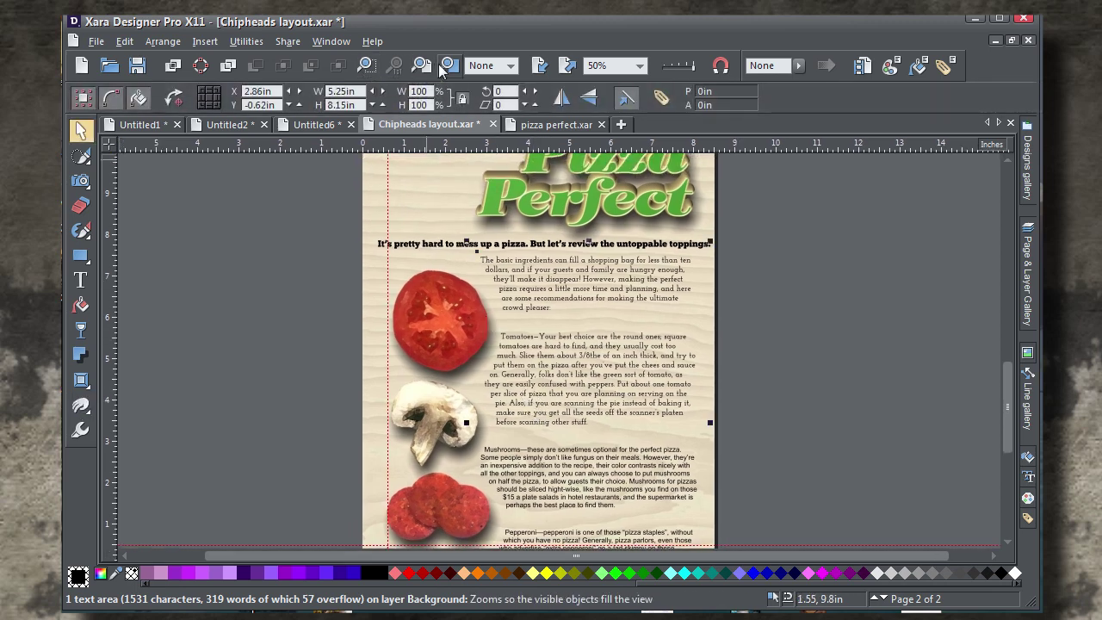
pyautogui.click(420, 68)
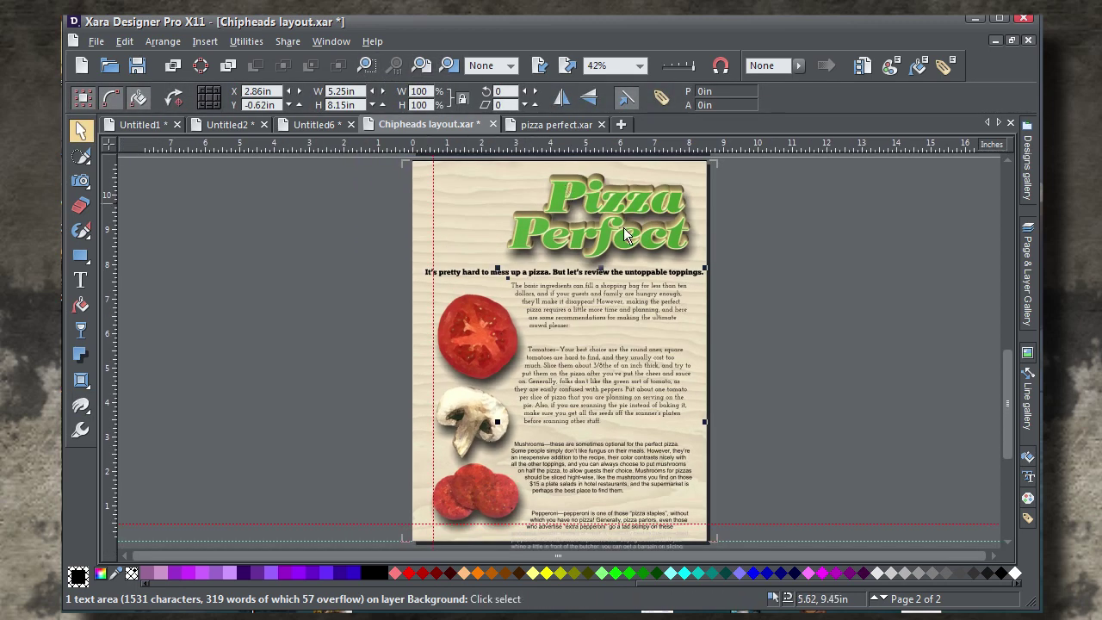
pyautogui.click(244, 246)
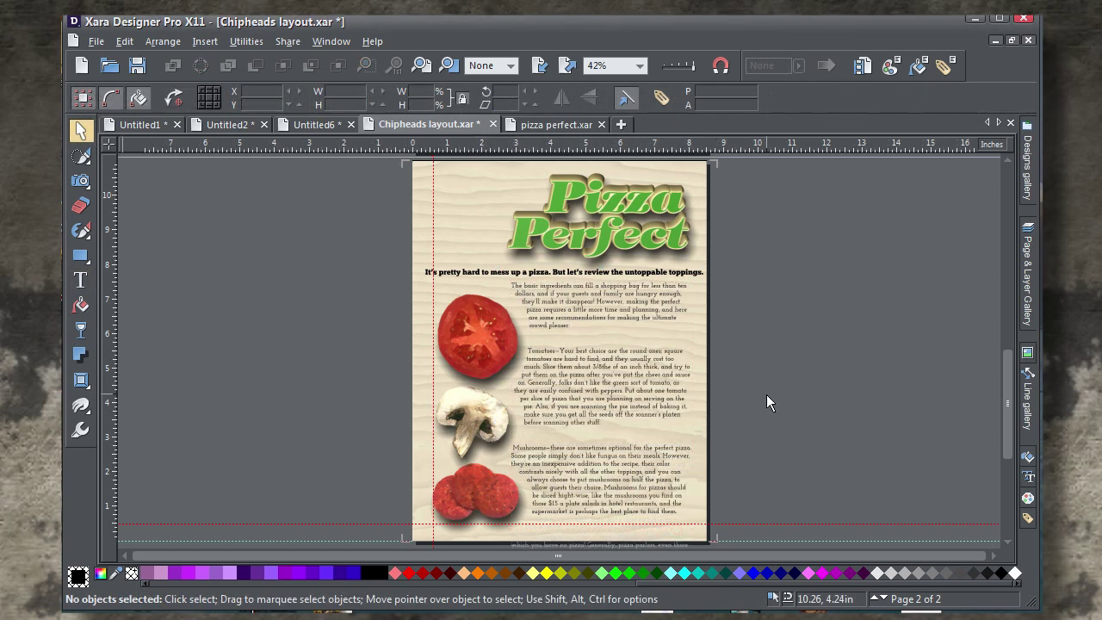
# Pan the view to page 1 of Untitled4 and switch to the Text tool.
pyautogui.hotkey('shift', 'F8')
pyautogui.moveTo(721, 289); pyautogui.dragTo(721, 449)
pyautogui.press('F2')
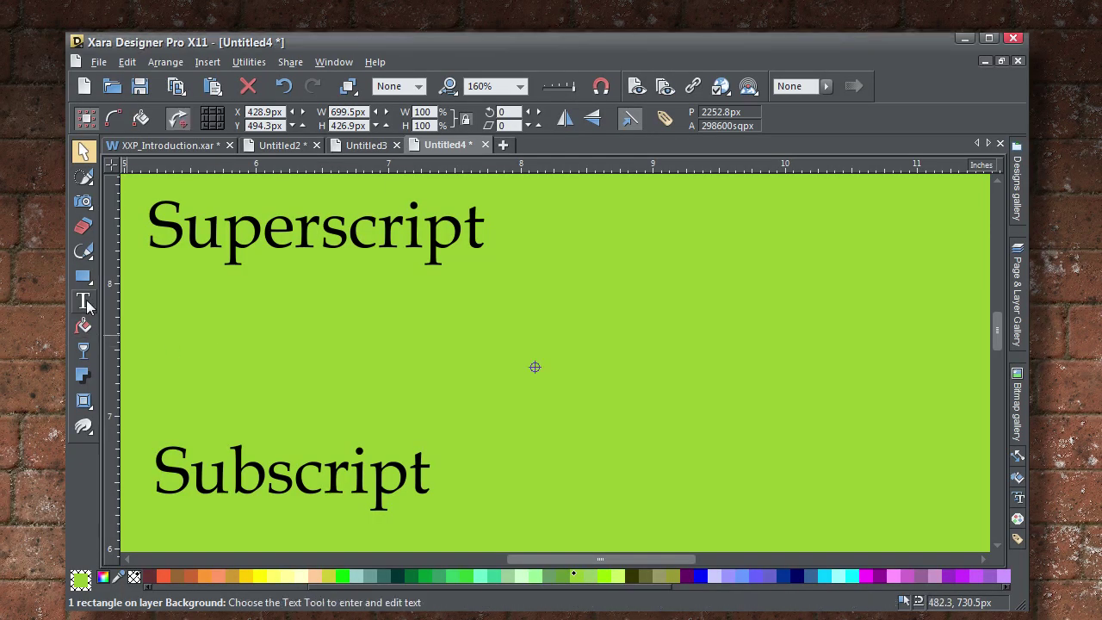
pyautogui.click(84, 301)
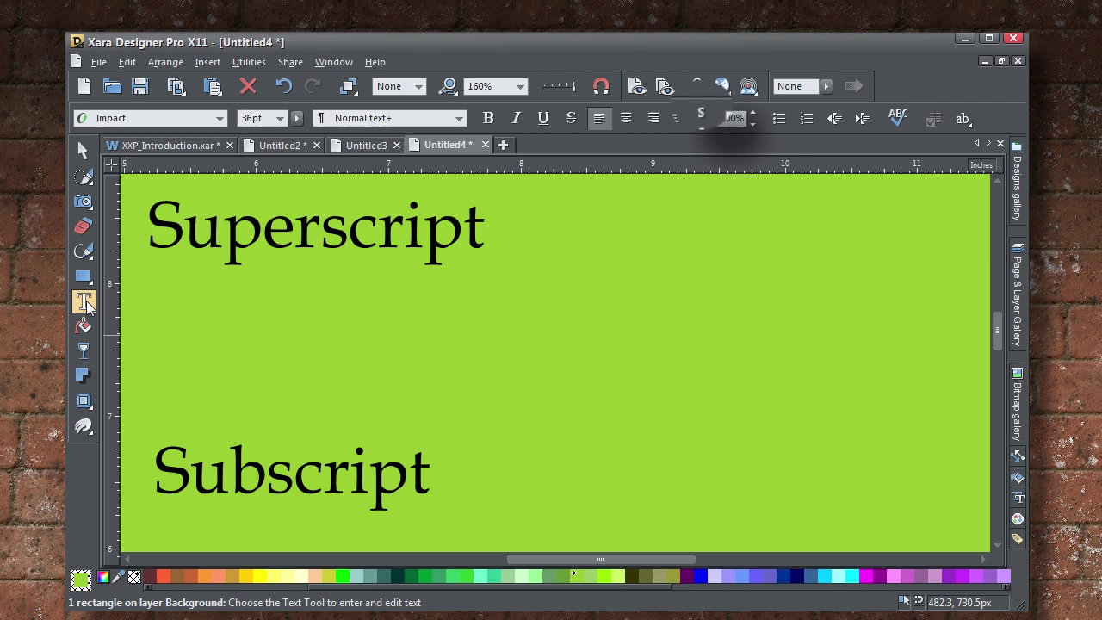
# Type a $2.99 price right of Superscript and move it slightly left and down.
pyautogui.click(600, 250)
pyautogui.write('$')
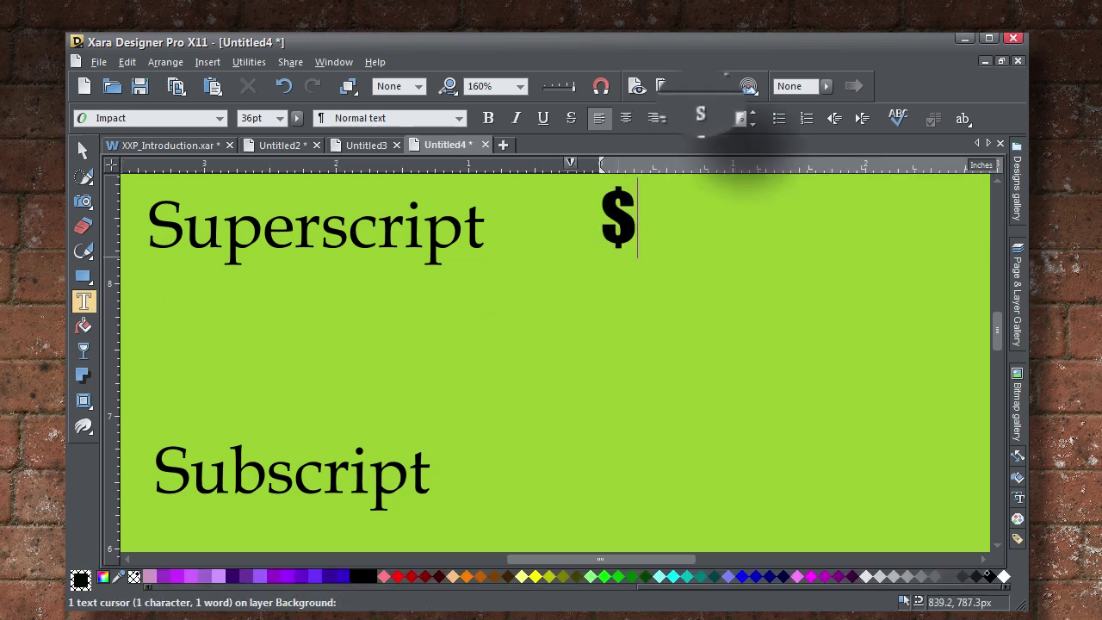
pyautogui.write('2.99')
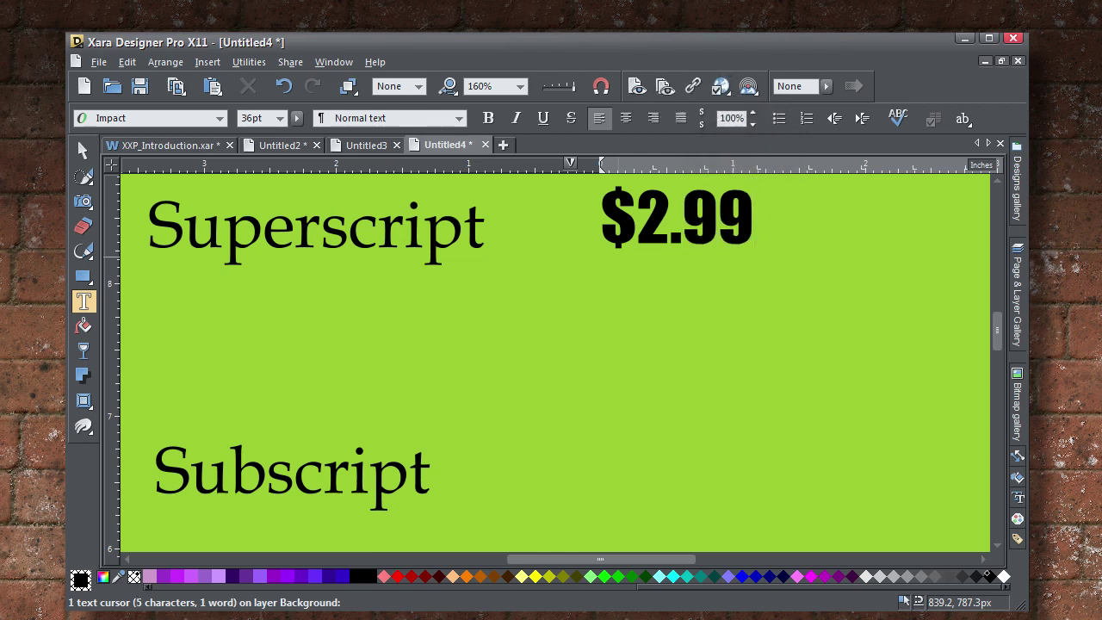
pyautogui.click(83, 151)
pyautogui.moveTo(660, 218); pyautogui.dragTo(617, 245)
# Add a $299 price below it with the 99 raised as superscript.
pyautogui.click(83, 302)
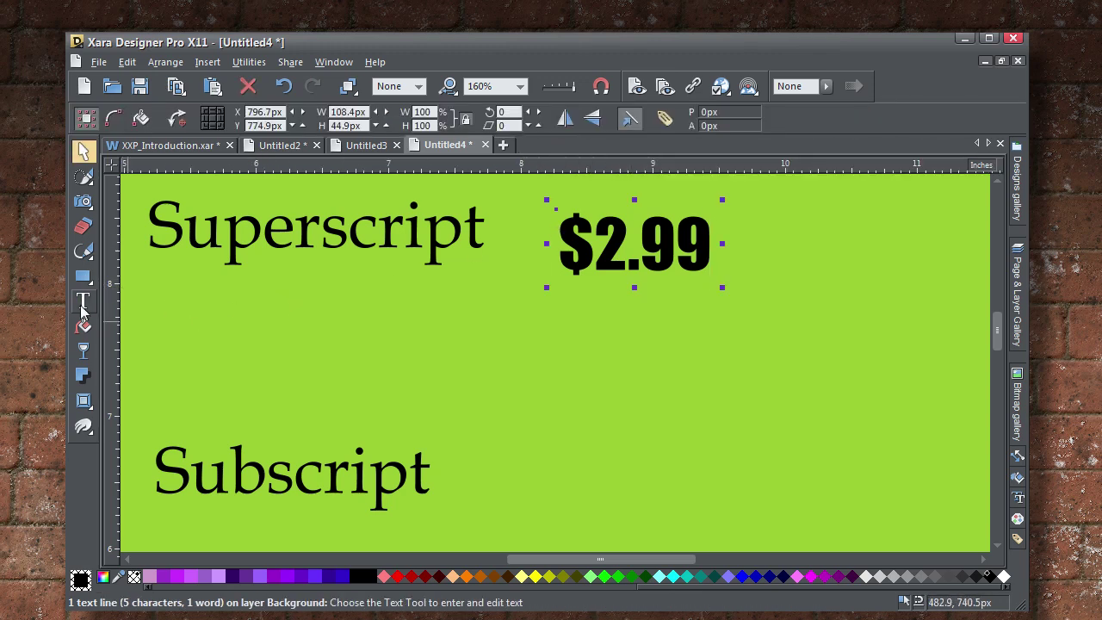
pyautogui.click(83, 301)
pyautogui.click(566, 362)
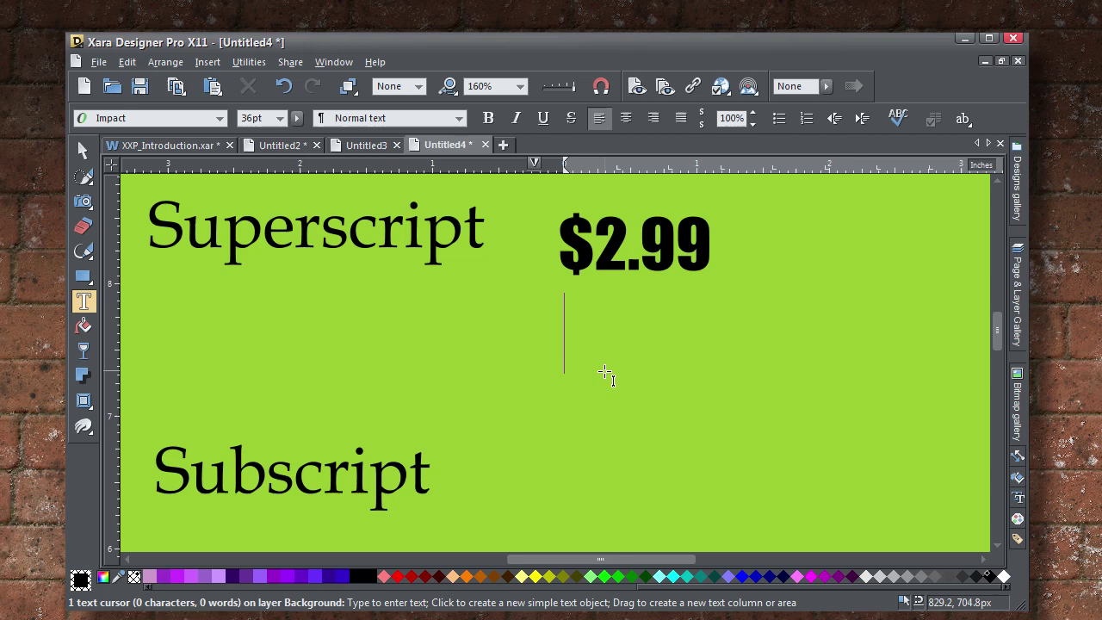
pyautogui.write('$299')
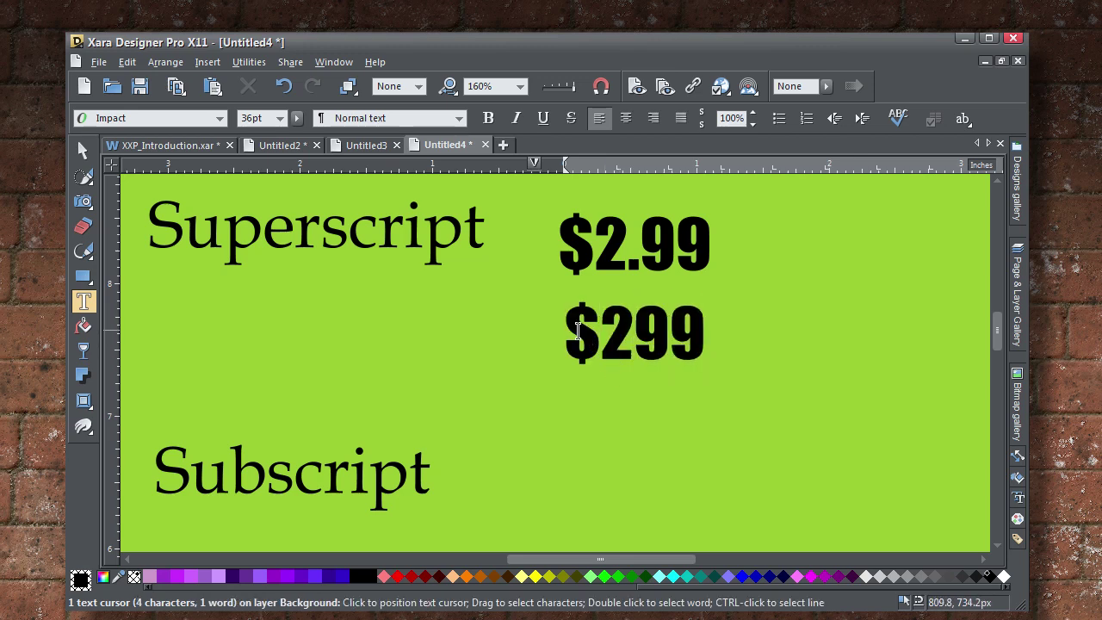
pyautogui.moveTo(629, 334); pyautogui.dragTo(706, 336)
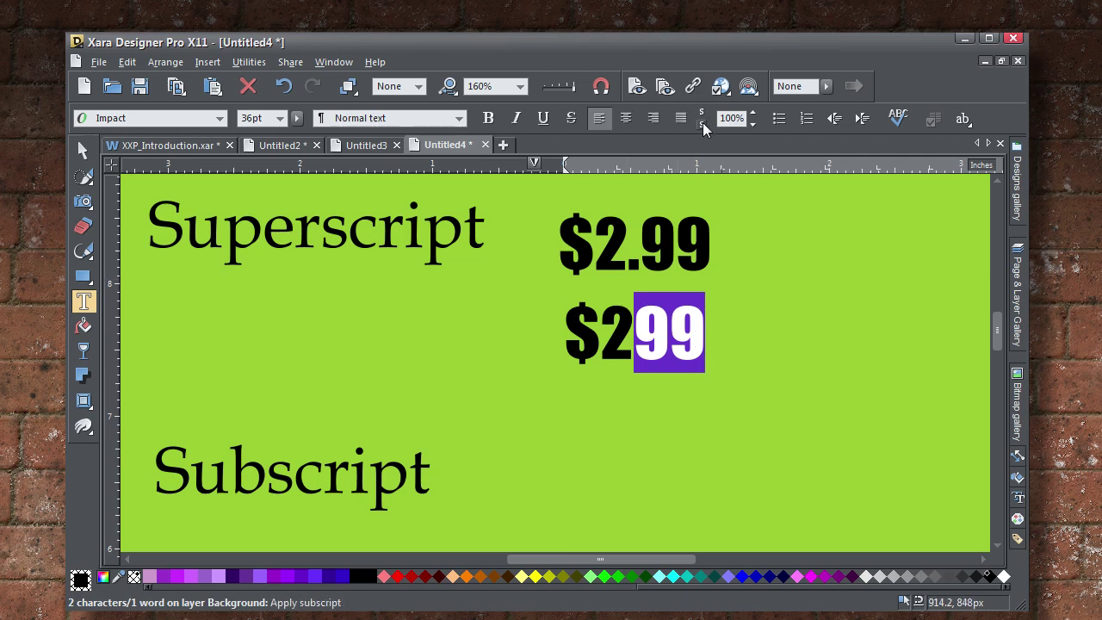
pyautogui.click(704, 117)
pyautogui.hotkey('ctrl', 'shift', 'z')
pyautogui.click(83, 151)
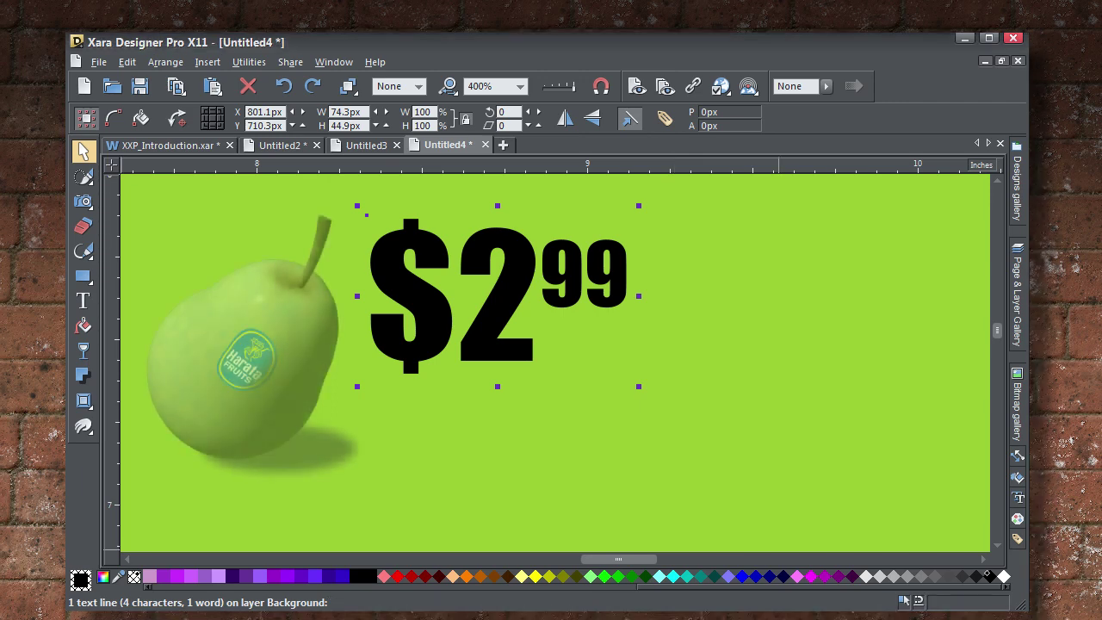
# Draw a small black-filled bar under the superscript 99.
pyautogui.click(83, 275)
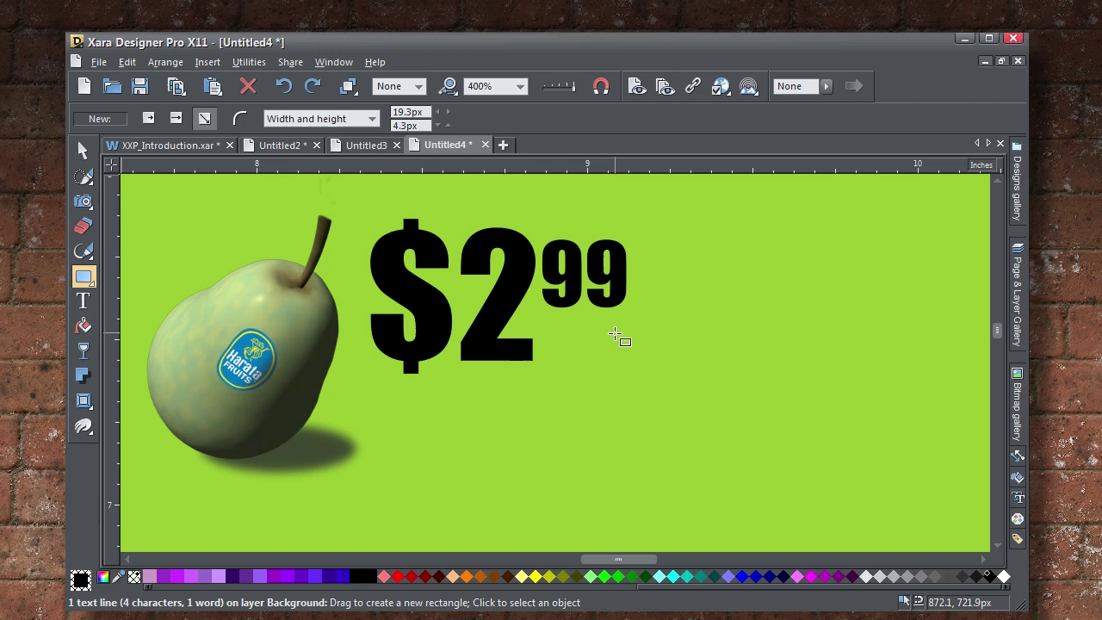
pyautogui.moveTo(615, 335); pyautogui.dragTo(549, 319)
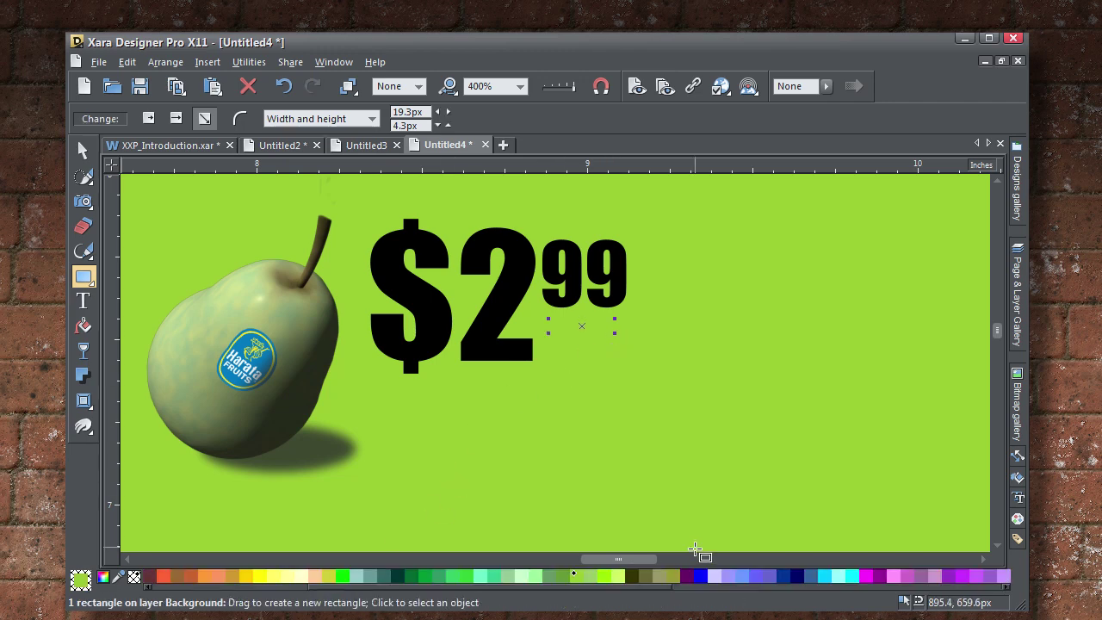
pyautogui.click(793, 591)
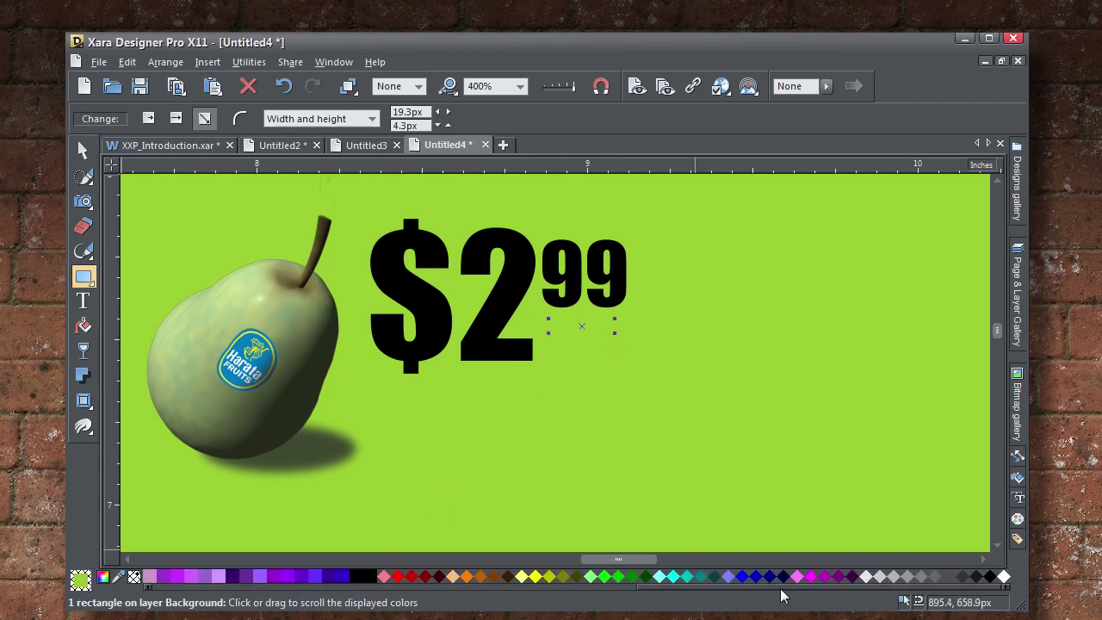
pyautogui.click(376, 590)
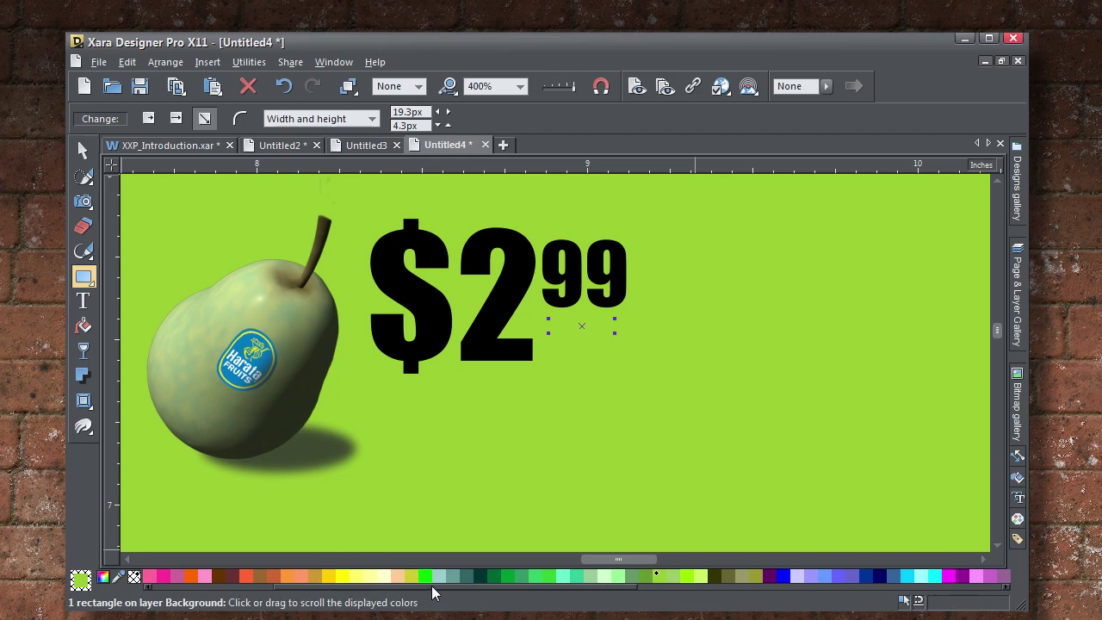
pyautogui.click(851, 591)
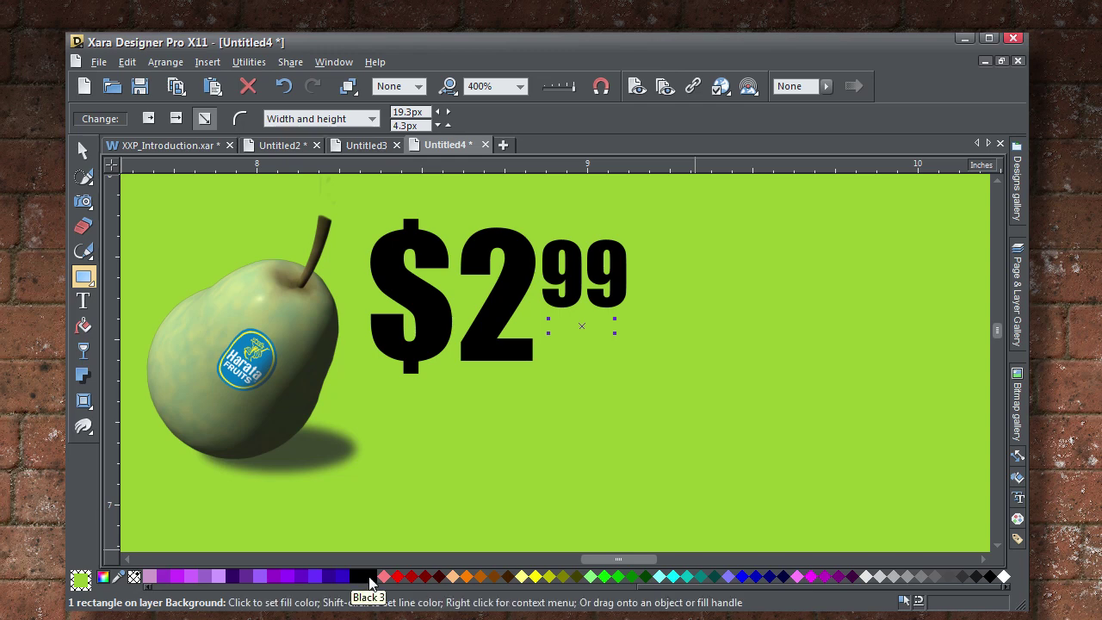
pyautogui.click(368, 576)
pyautogui.click(83, 151)
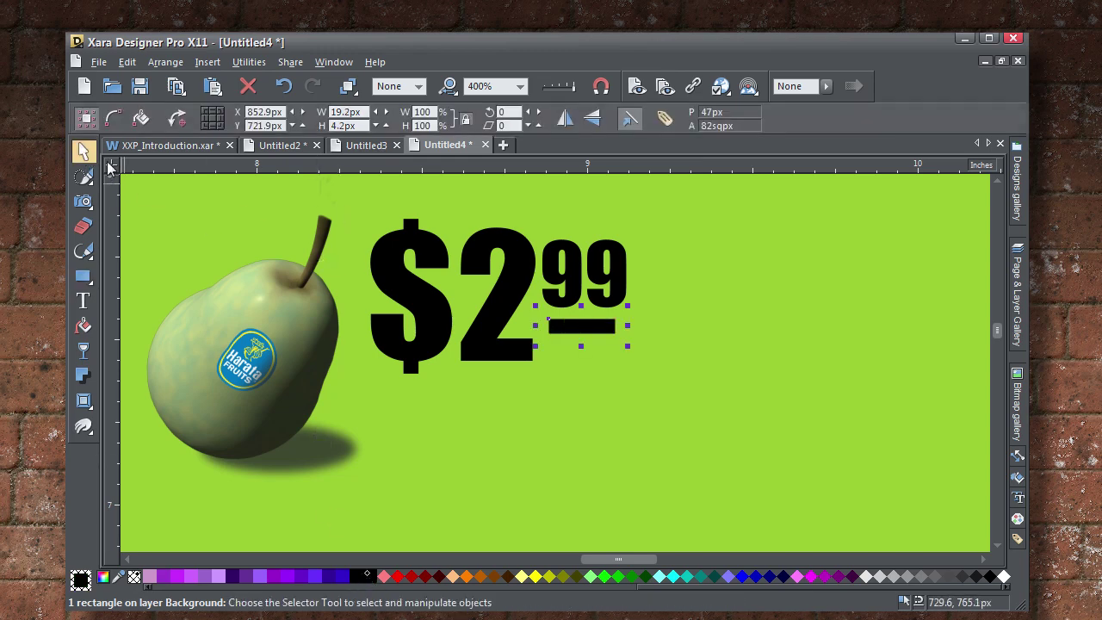
pyautogui.scroll(-1, 293, 340)
pyautogui.click(652, 347)
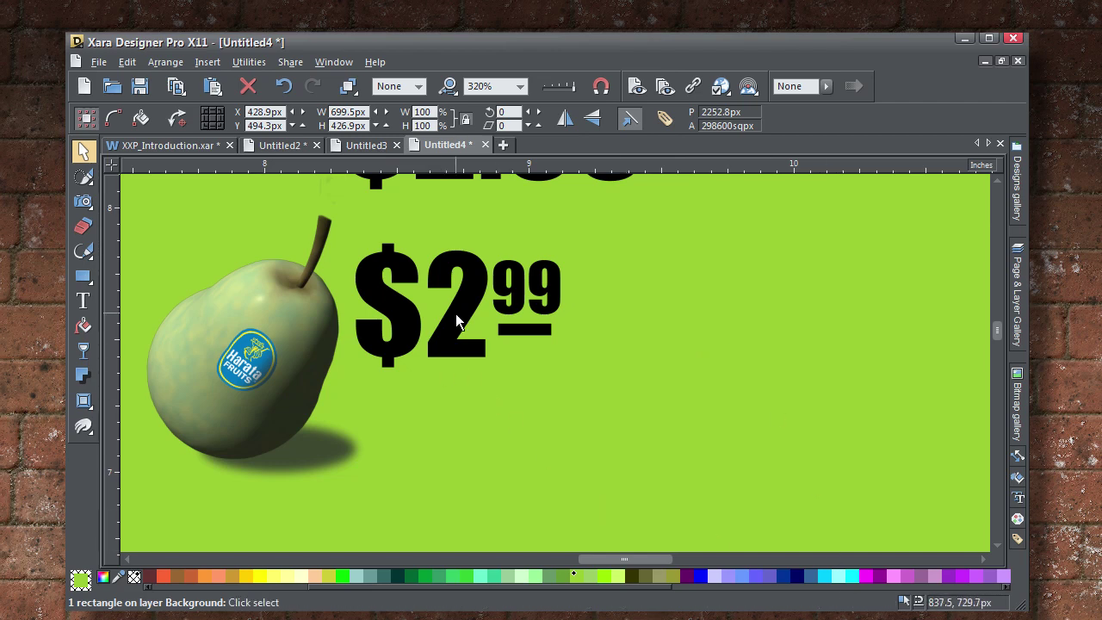
# Duplicate the price lower down and underline the 99 cents in the copy.
pyautogui.moveTo(454, 313); pyautogui.dragTo(548, 442)
pyautogui.rightClick(548, 442)
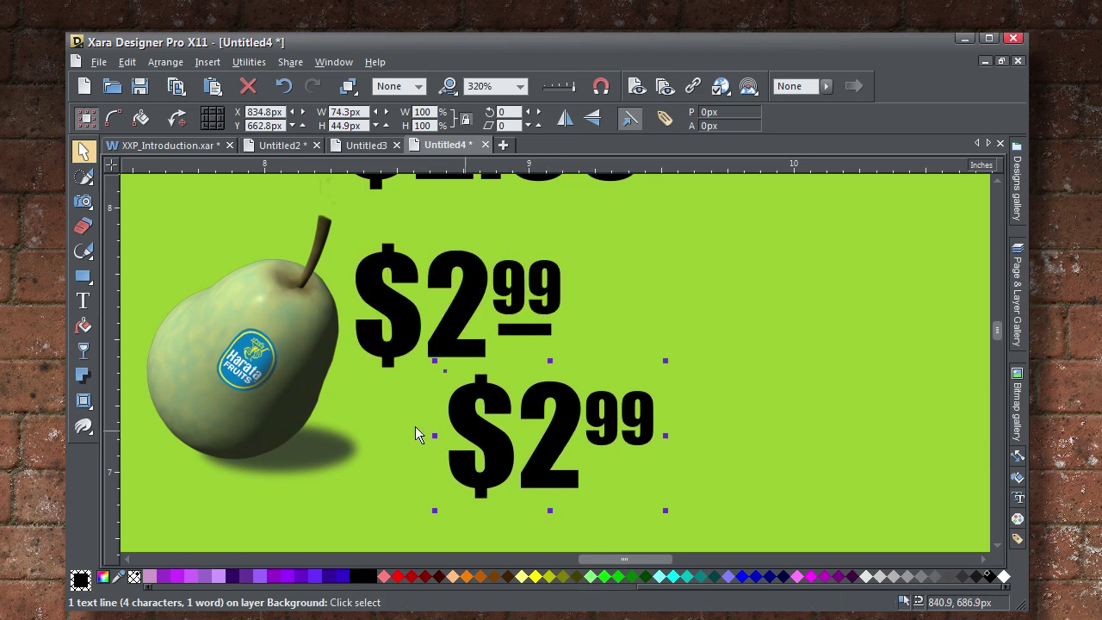
pyautogui.click(83, 300)
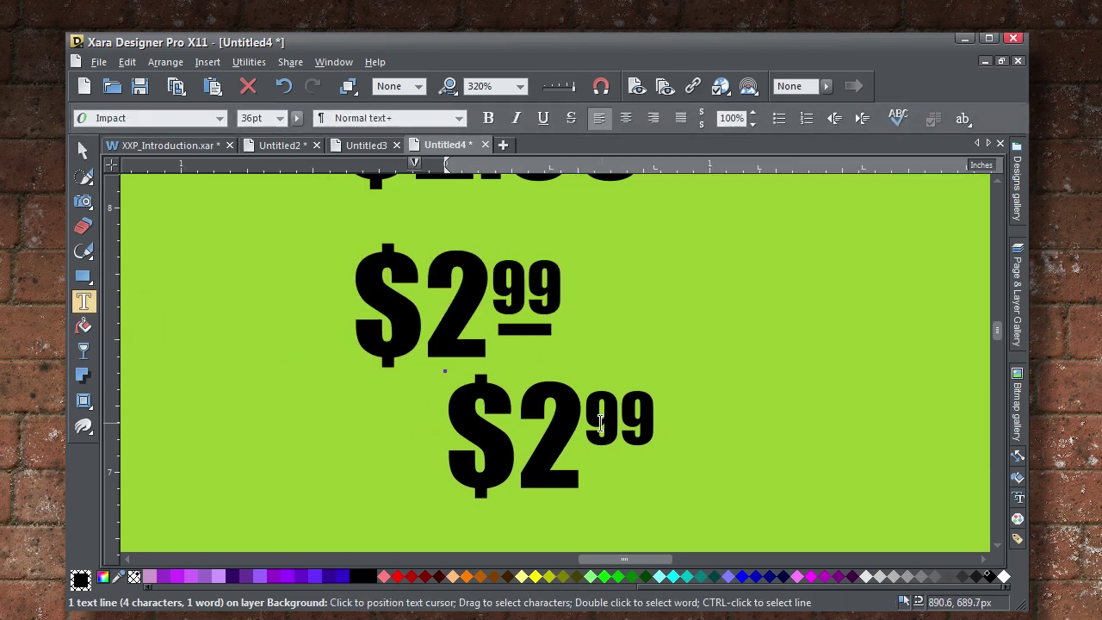
pyautogui.doubleClick(603, 422)
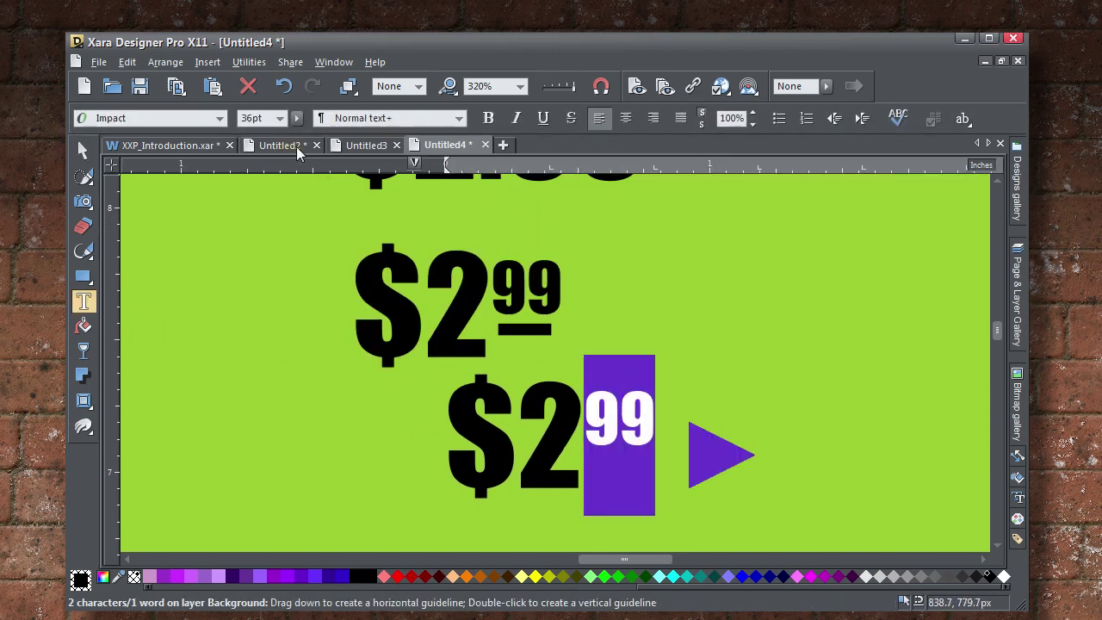
pyautogui.click(543, 119)
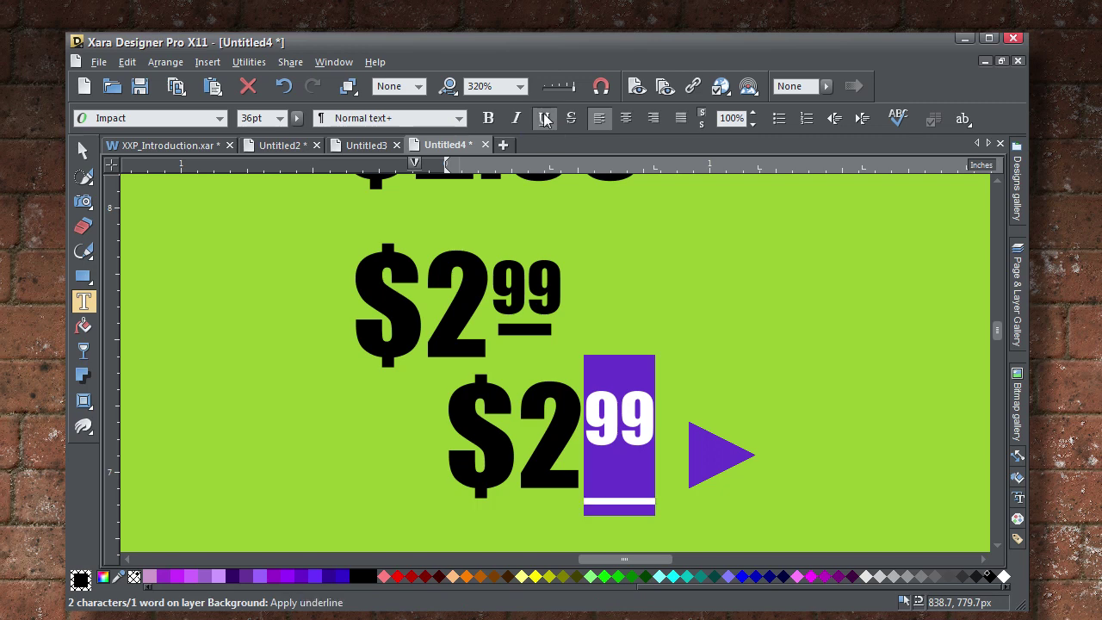
pyautogui.click(84, 151)
pyautogui.click(149, 226)
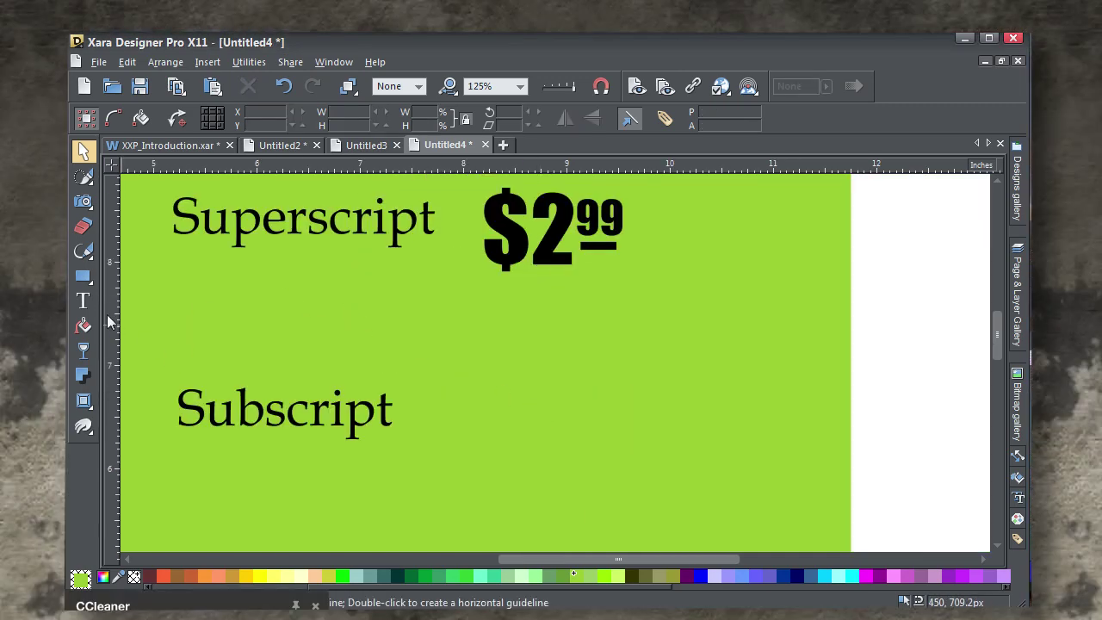
# Type H20 right of Subscript and give it the Normal text style.
pyautogui.click(84, 302)
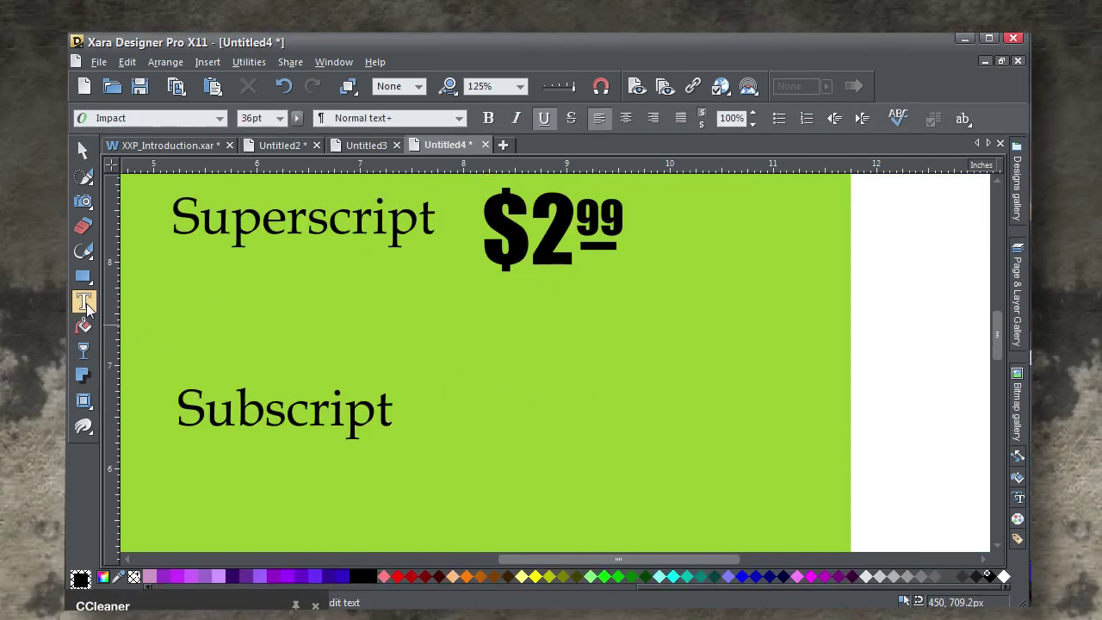
pyautogui.click(454, 422)
pyautogui.write('H')
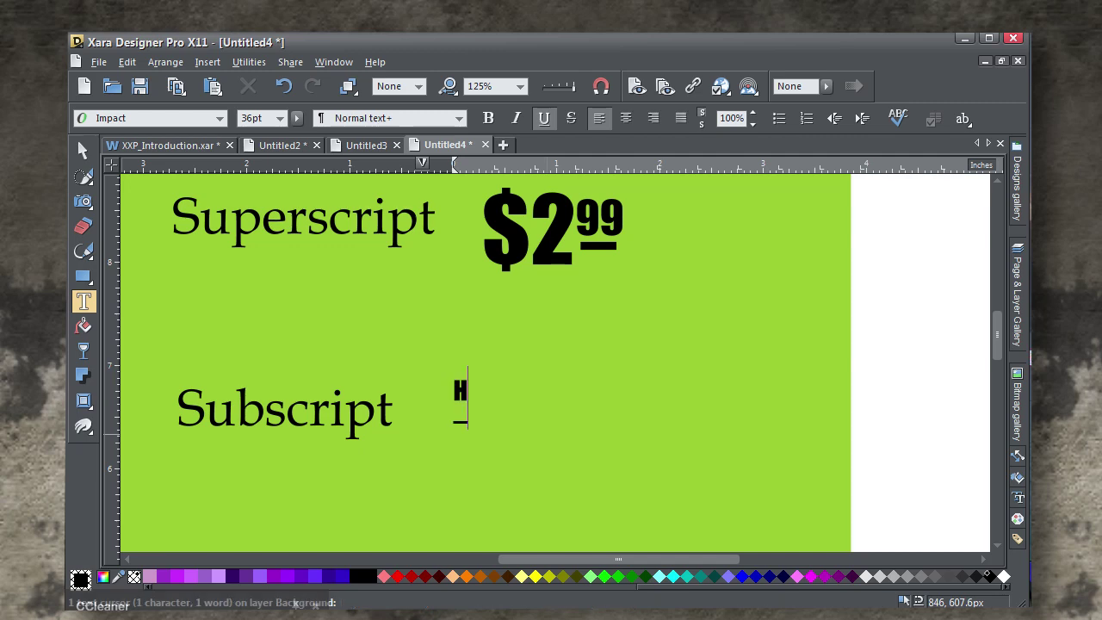
pyautogui.write('2')
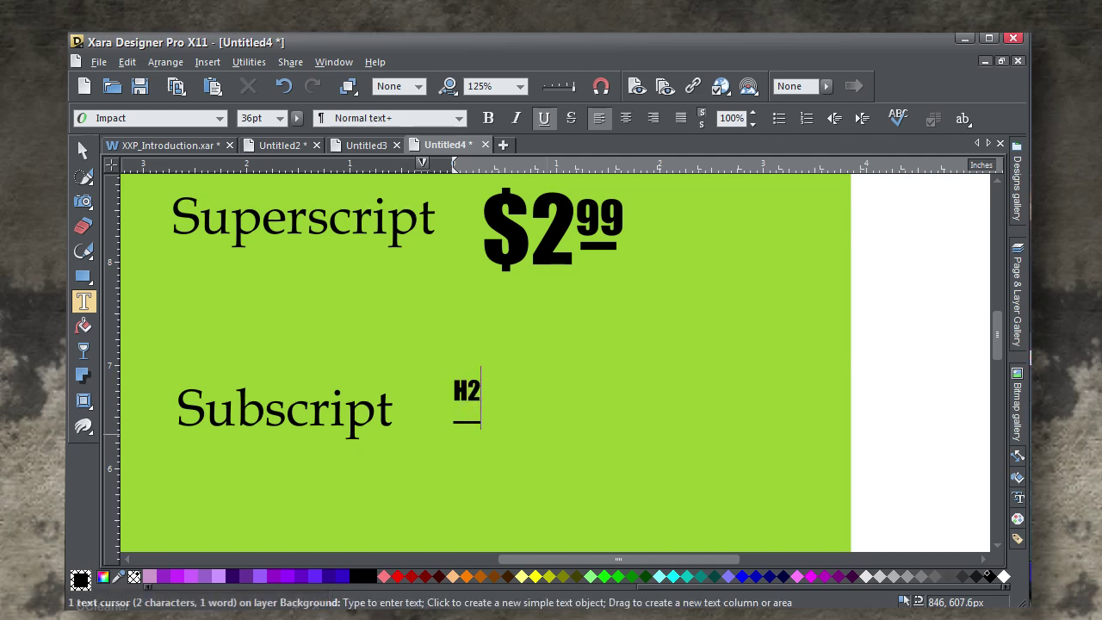
pyautogui.write('0')
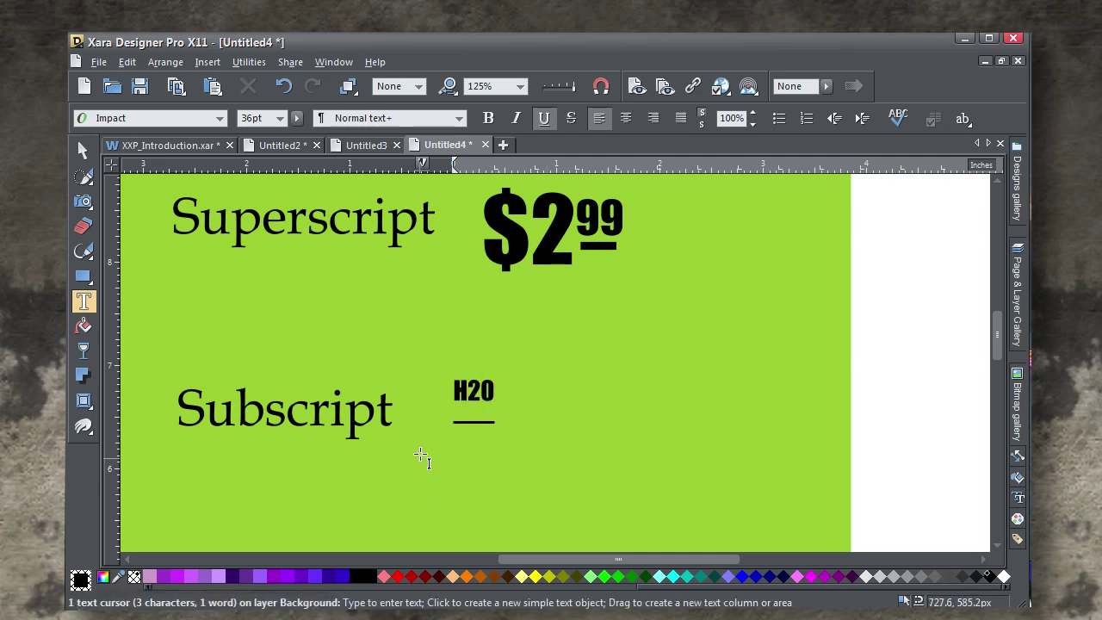
pyautogui.doubleClick(451, 392)
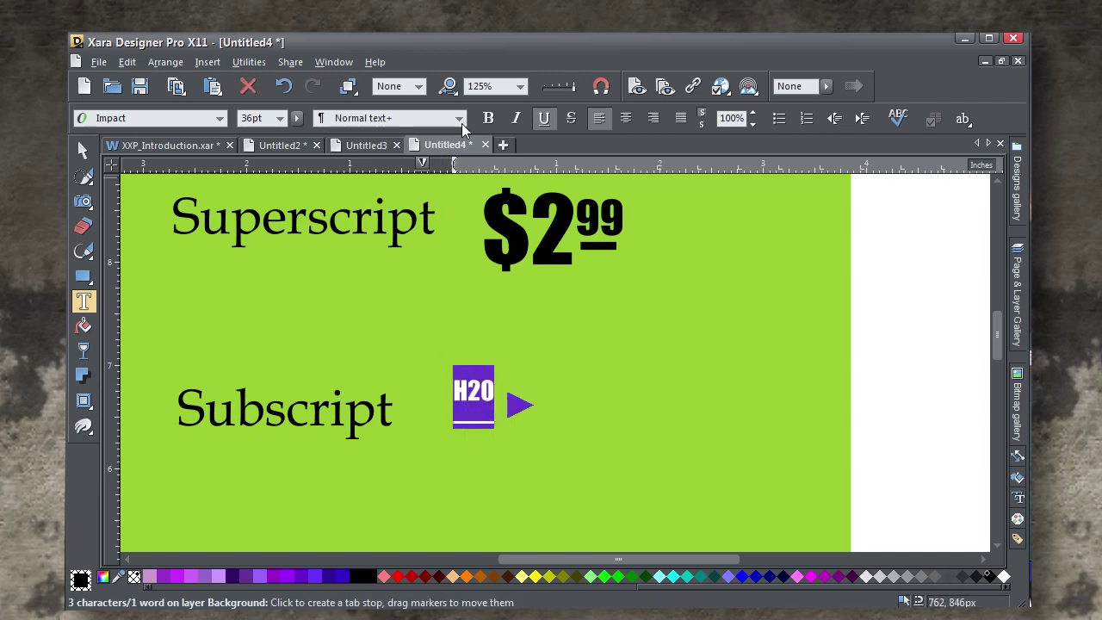
pyautogui.click(461, 119)
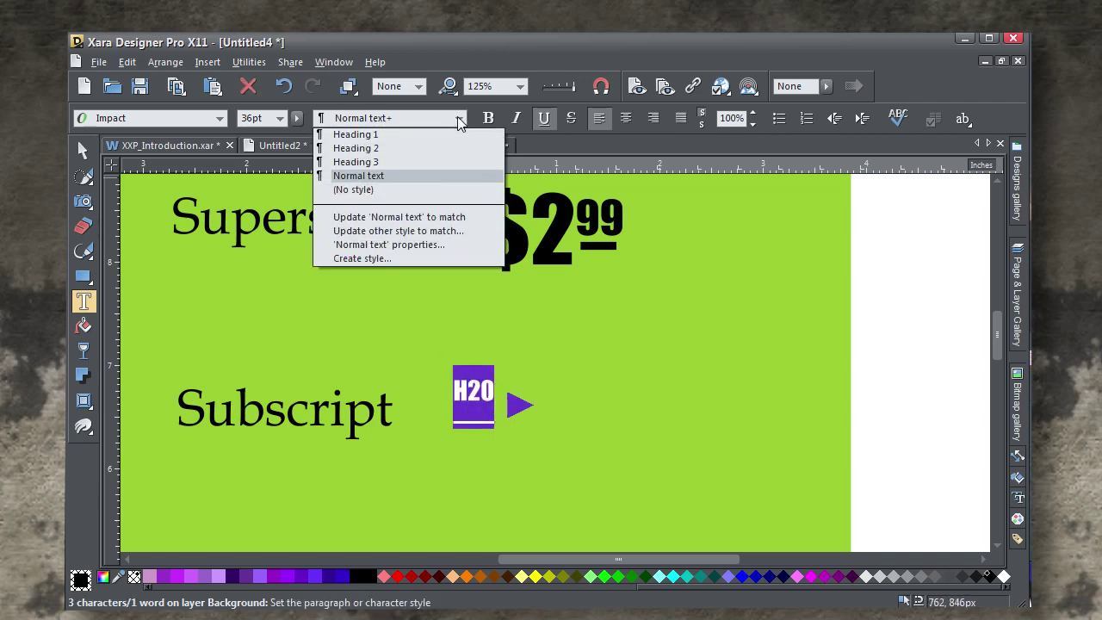
pyautogui.click(361, 176)
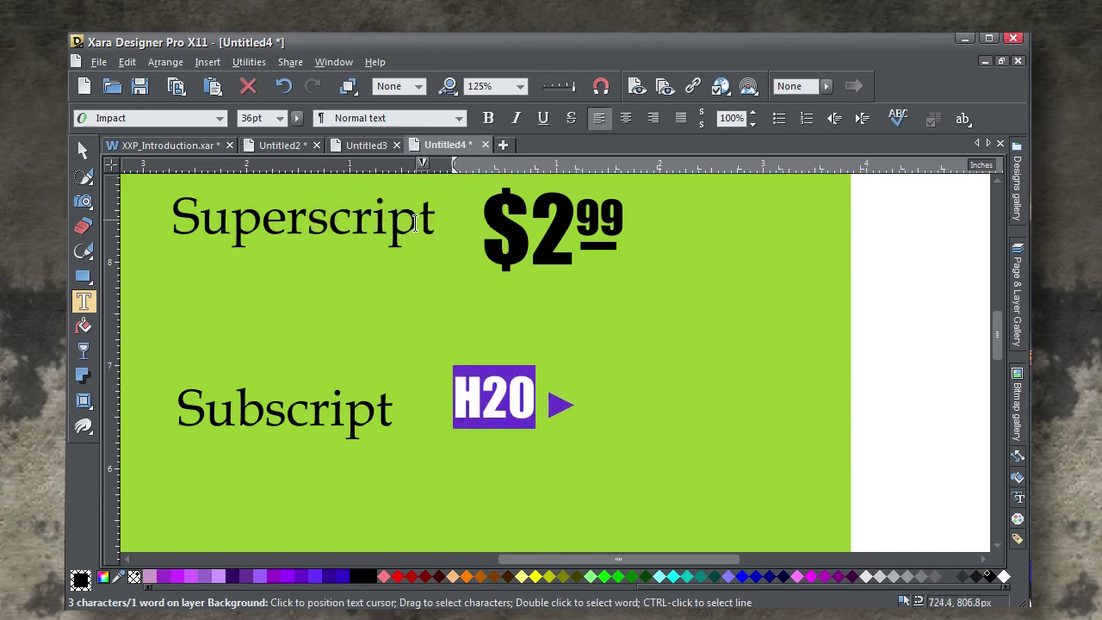
pyautogui.click(499, 392)
# Lower the 2 in H20 as a subscript.
pyautogui.scroll(2, 498, 394)
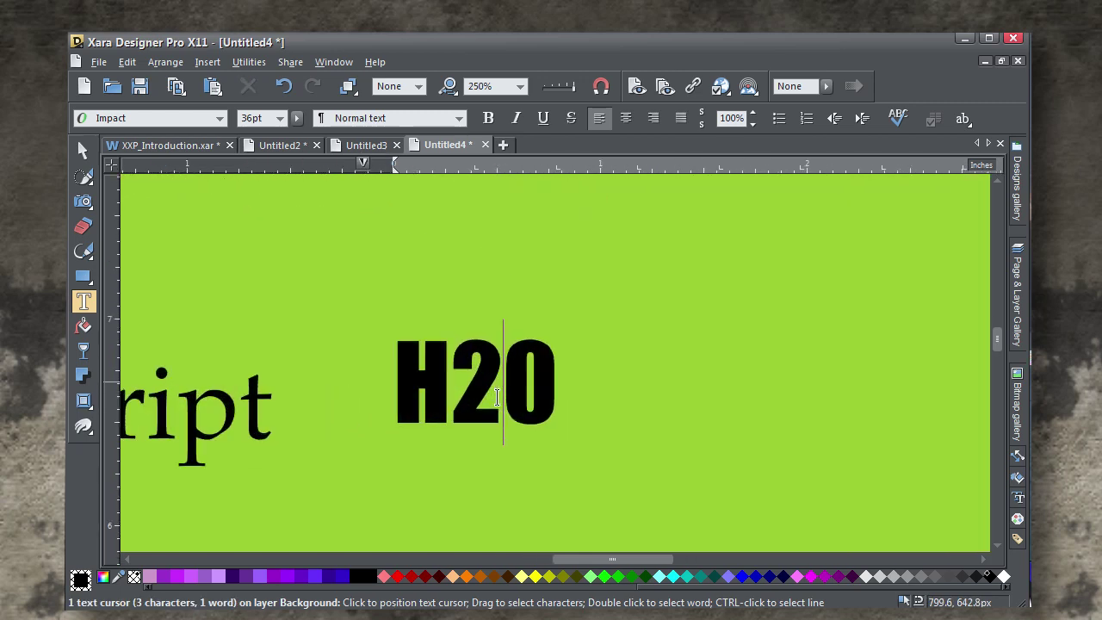
pyautogui.moveTo(499, 392); pyautogui.dragTo(453, 392)
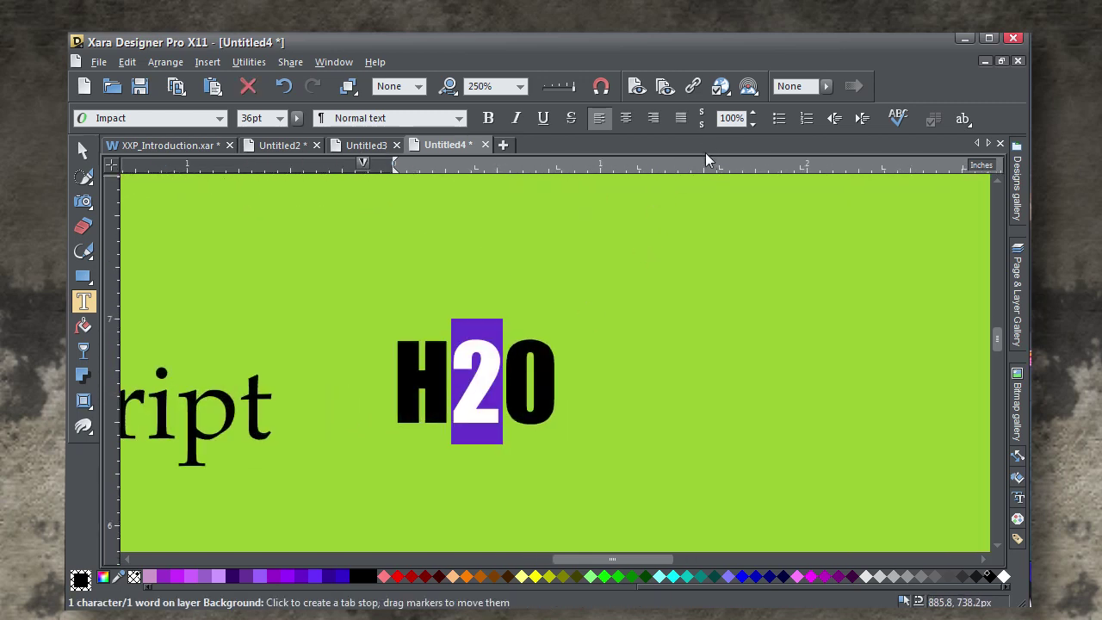
pyautogui.click(702, 125)
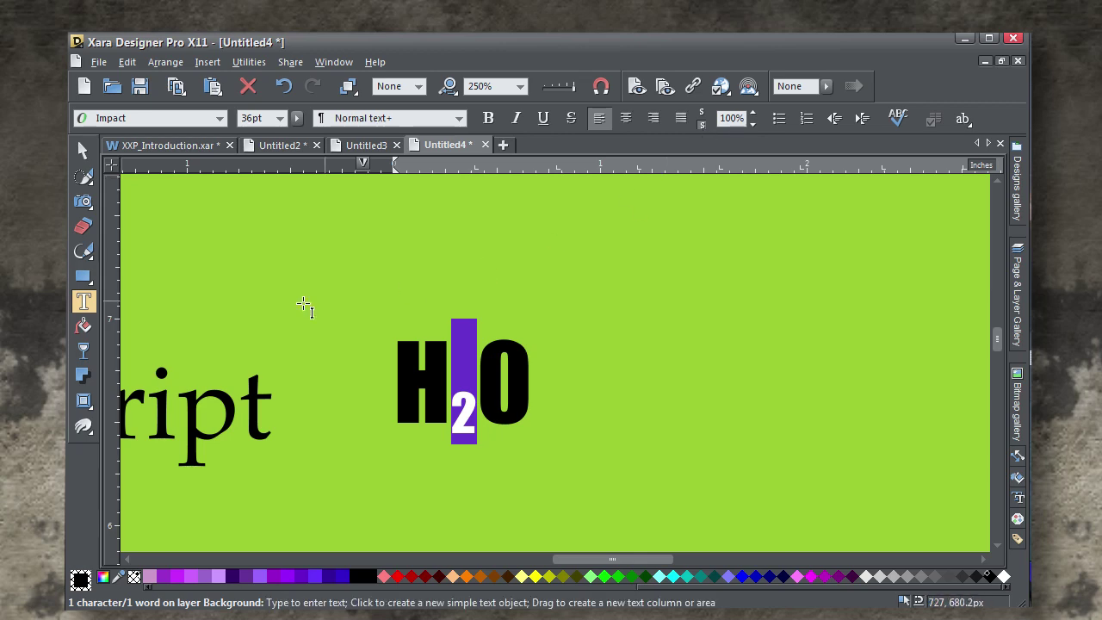
pyautogui.click(84, 152)
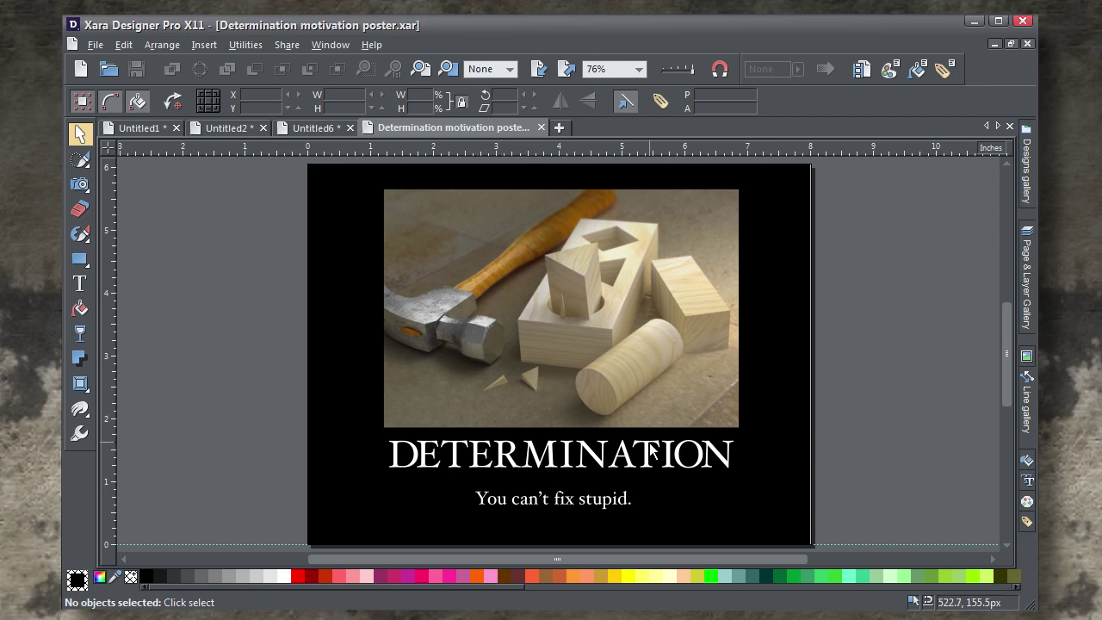
# Set the whole DETERMINATION title to 48pt.
pyautogui.click(600, 465)
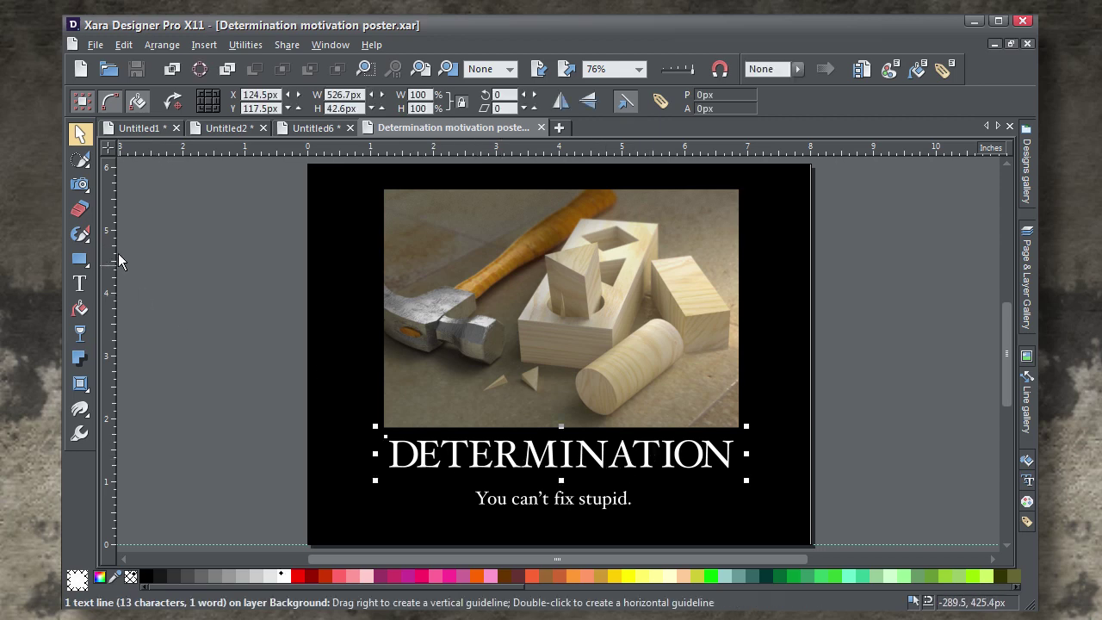
pyautogui.click(80, 284)
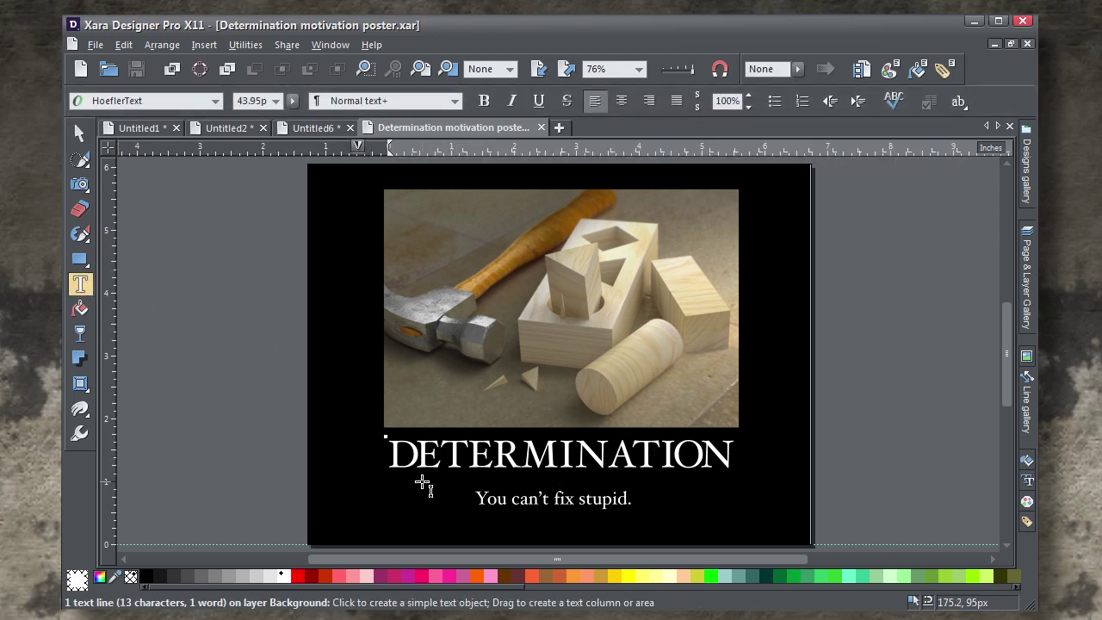
pyautogui.moveTo(391, 451); pyautogui.dragTo(732, 447)
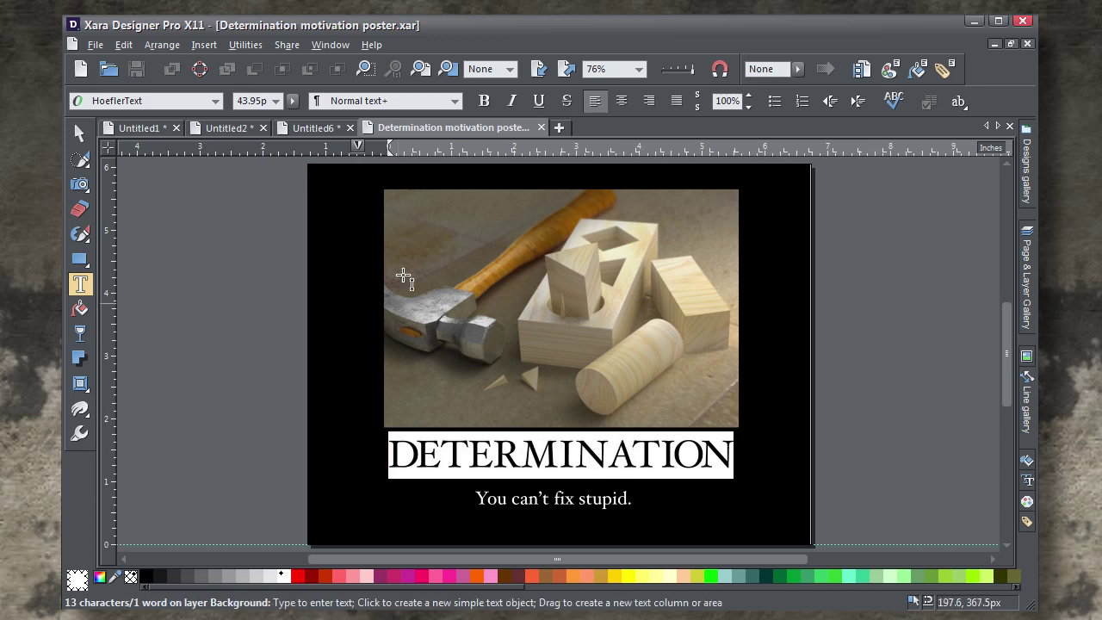
pyautogui.click(277, 100)
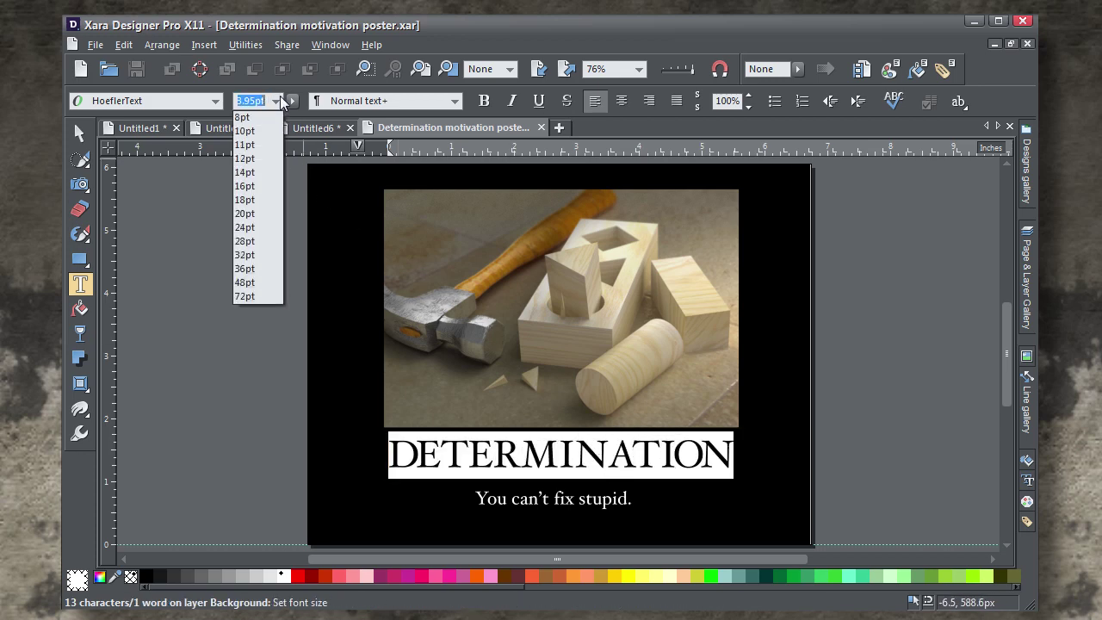
pyautogui.click(263, 281)
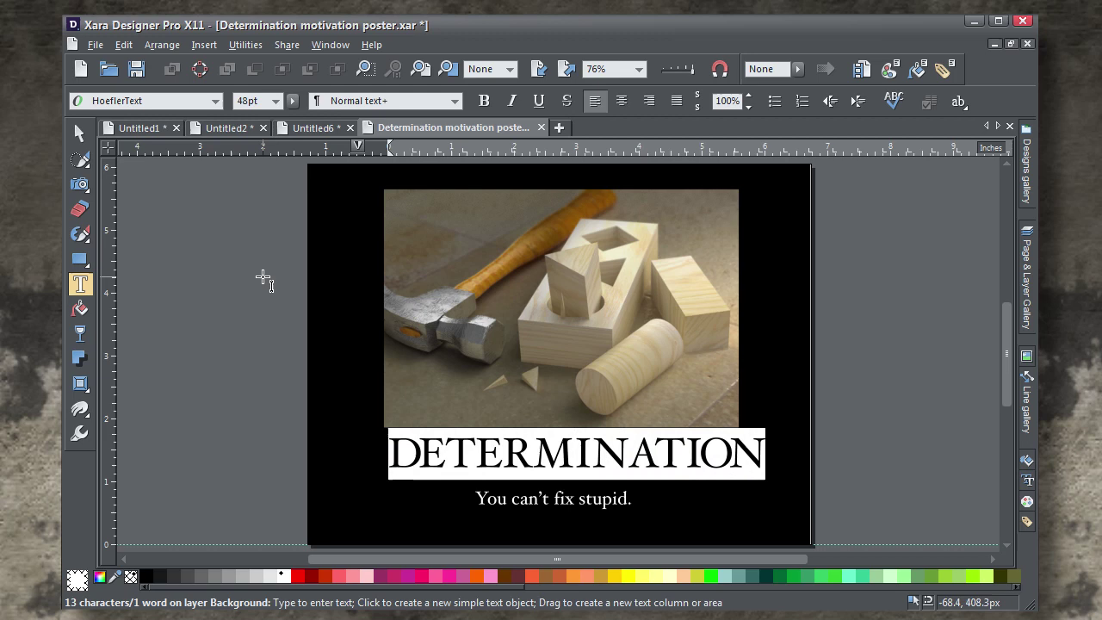
# Shrink the middle letters ETERMINATIO to 36pt, leaving D and N at 48pt.
pyautogui.moveTo(427, 444); pyautogui.dragTo(722, 457)
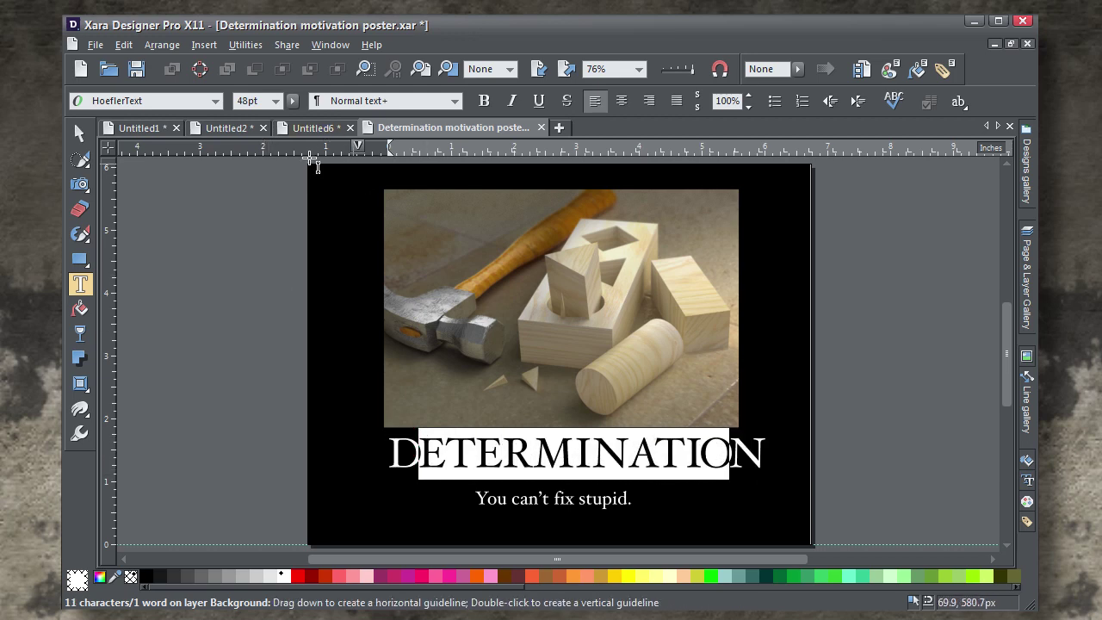
pyautogui.click(282, 96)
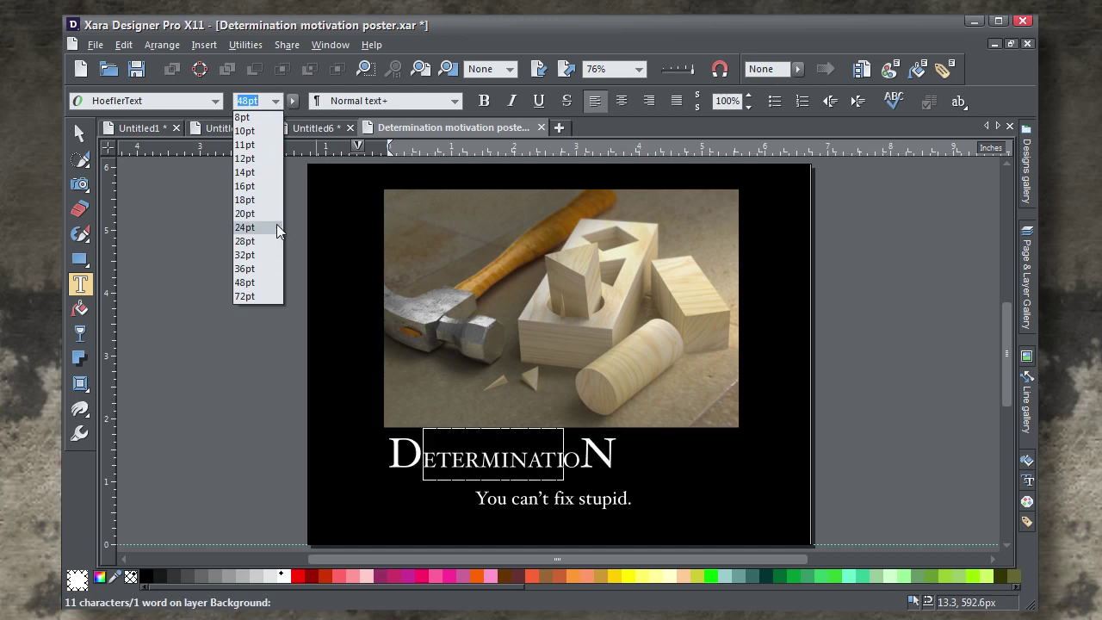
pyautogui.click(257, 268)
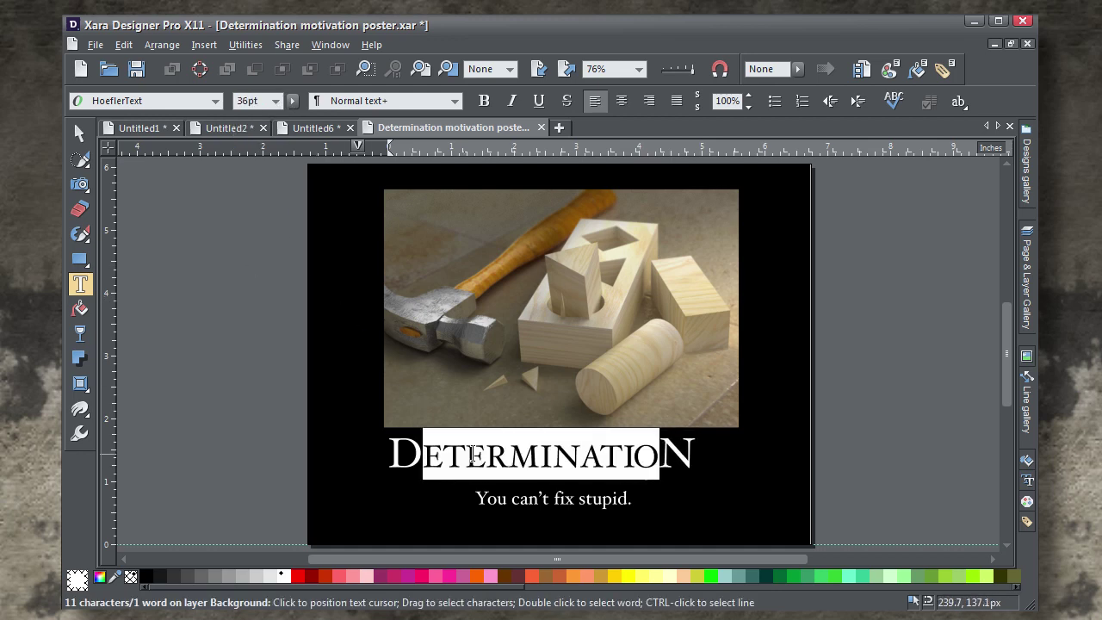
pyautogui.keyDown('ctrl'); pyautogui.scroll(1, 582, 453); pyautogui.keyUp('ctrl')
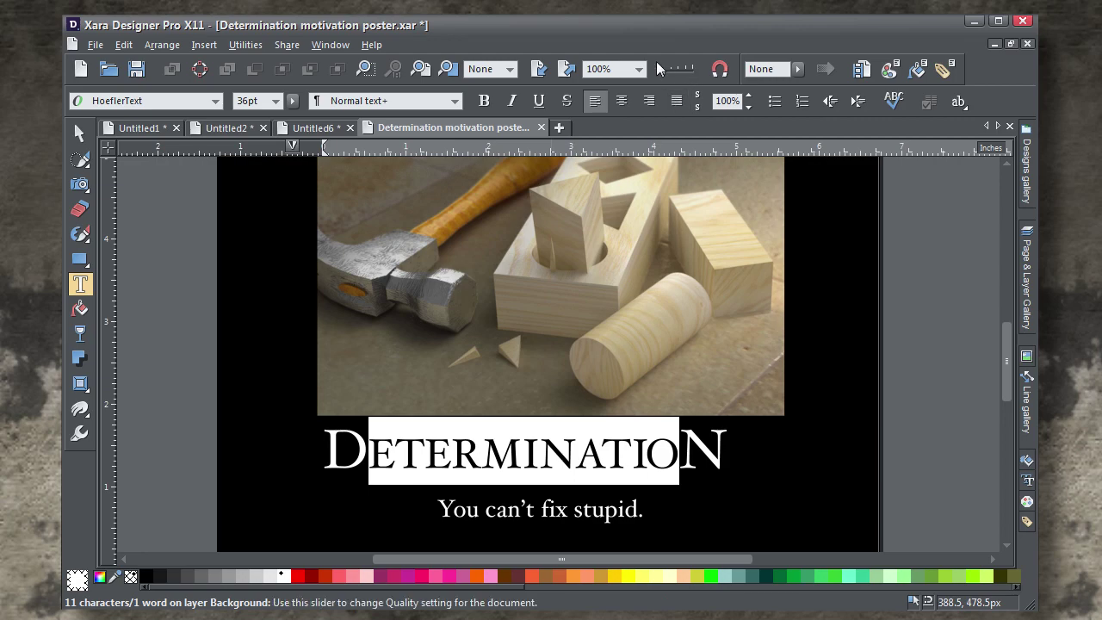
# Centre the view on the title and select its smaller middle letters.
pyautogui.moveTo(658, 62); pyautogui.dragTo(612, 153)
pyautogui.press('Escape')
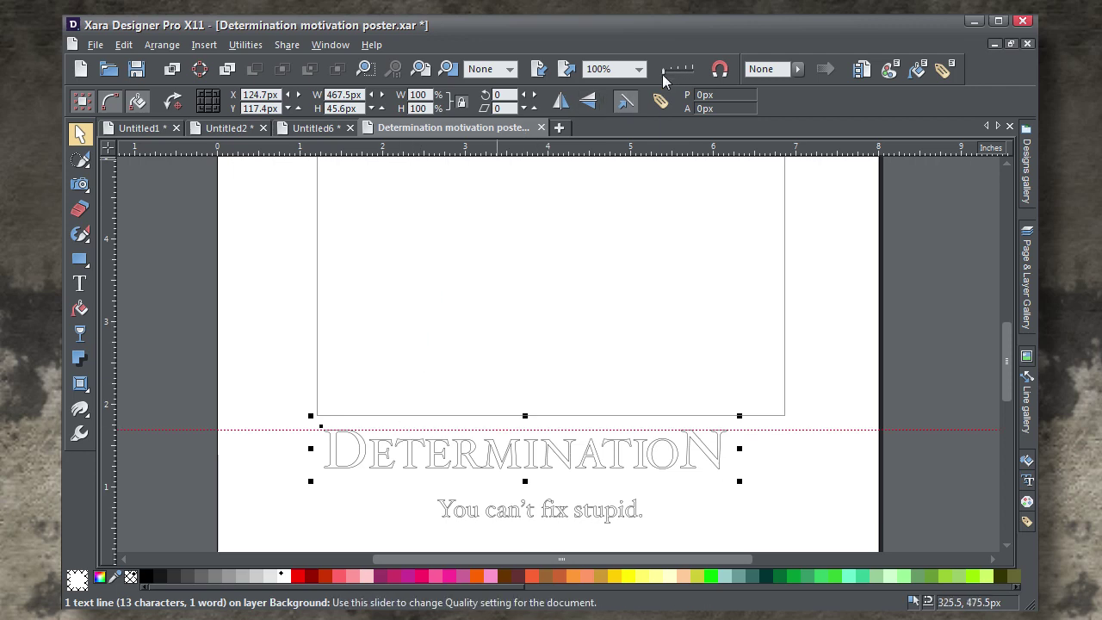
pyautogui.moveTo(662, 74); pyautogui.dragTo(720, 89)
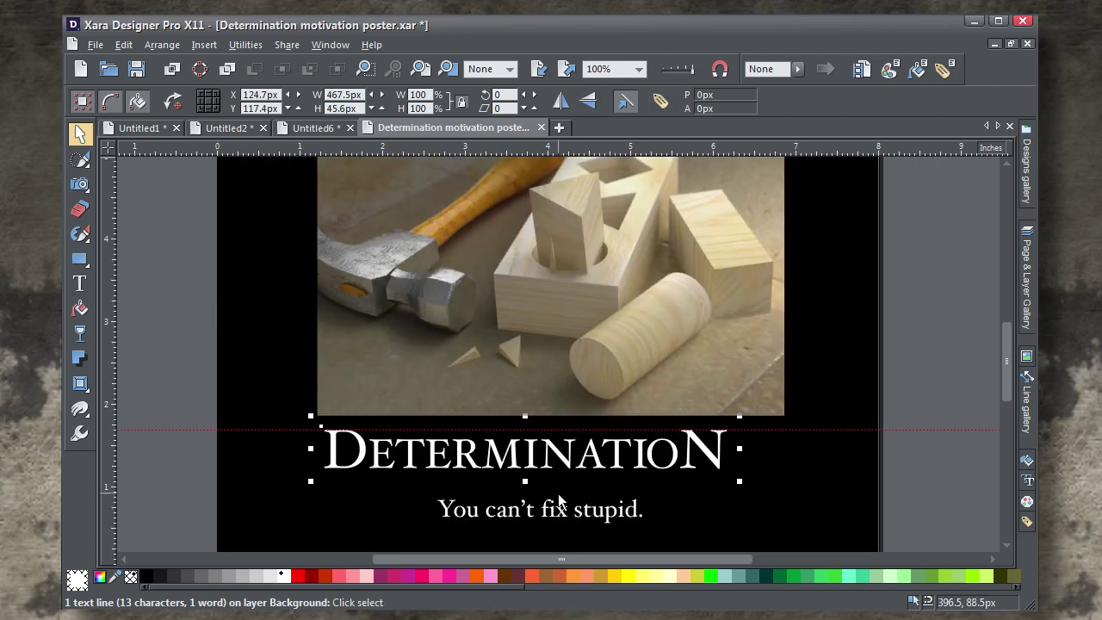
pyautogui.scroll(1, 558, 500)
pyautogui.moveTo(558, 499); pyautogui.dragTo(603, 423)
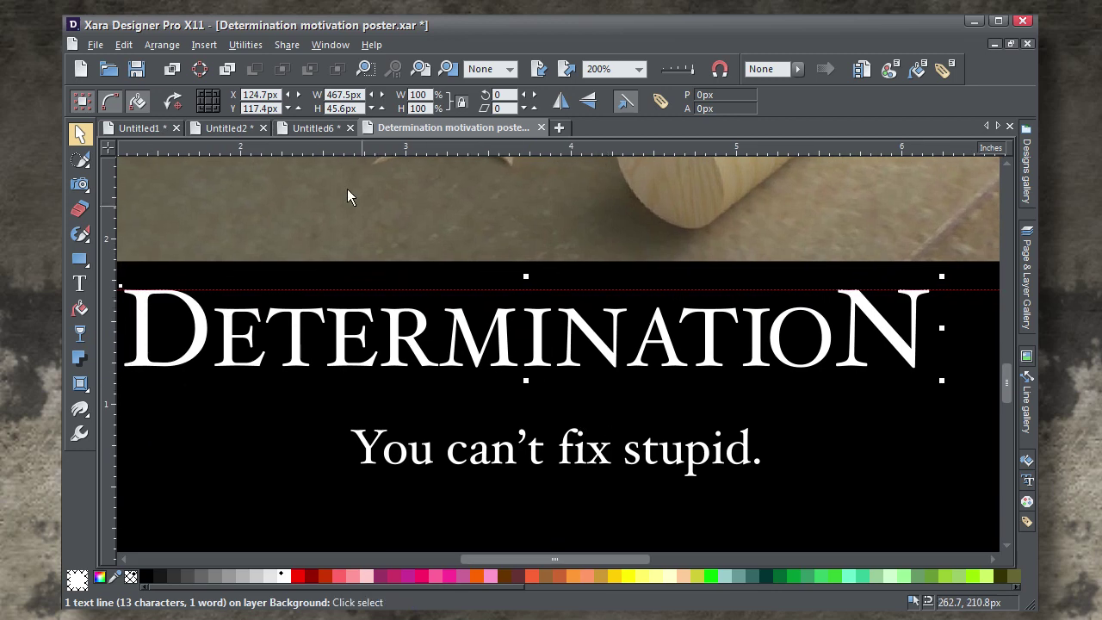
pyautogui.click(81, 284)
pyautogui.click(212, 327)
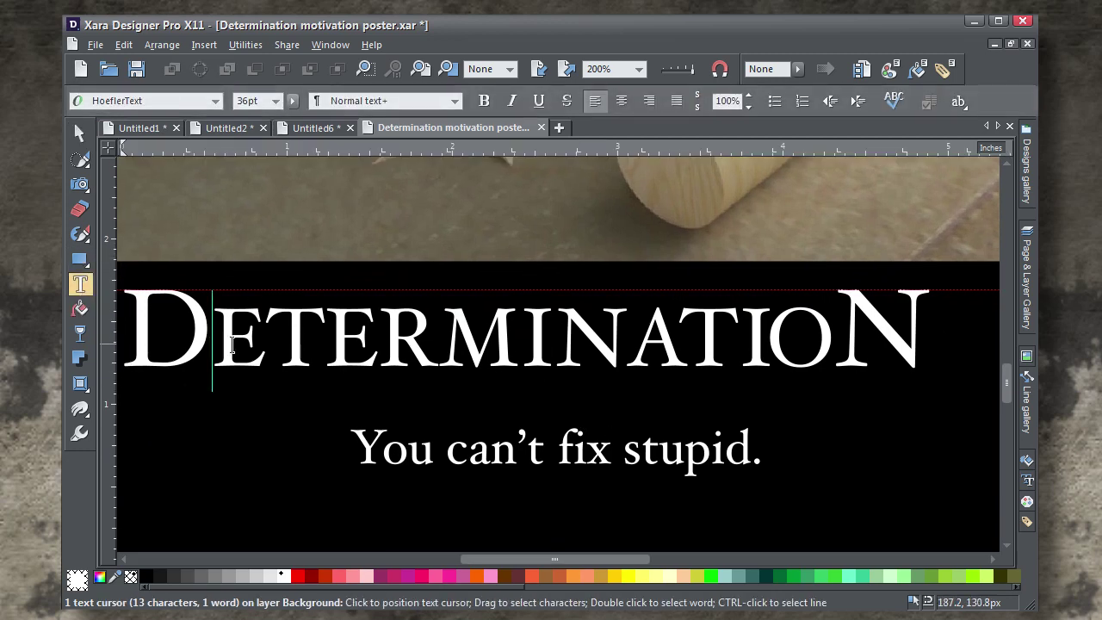
pyautogui.moveTo(212, 327); pyautogui.dragTo(844, 297)
# Raise the selected middle letters with a 7.2pt baseline shift.
pyautogui.click(967, 110)
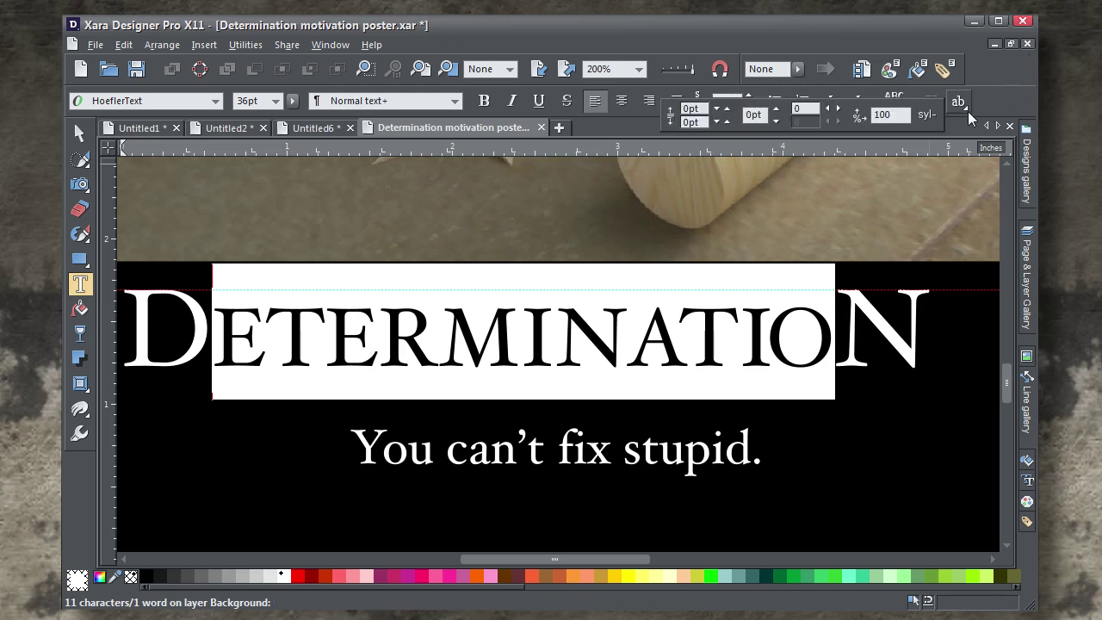
pyautogui.click(776, 109)
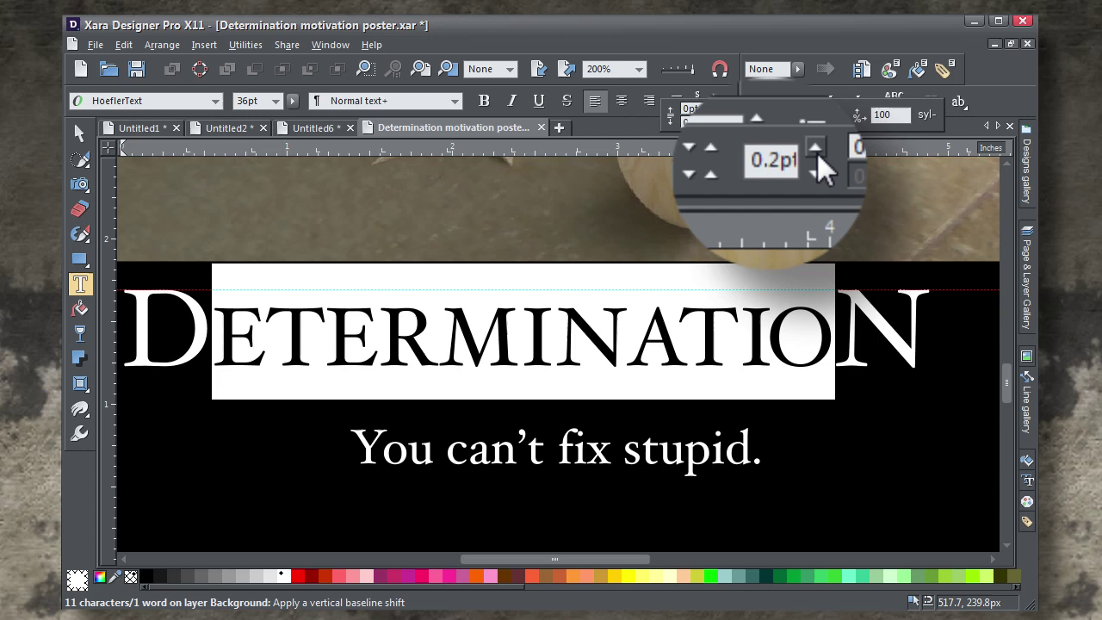
pyautogui.click(777, 115)
pyautogui.click(777, 115)
pyautogui.click(777, 115)
pyautogui.click(776, 116)
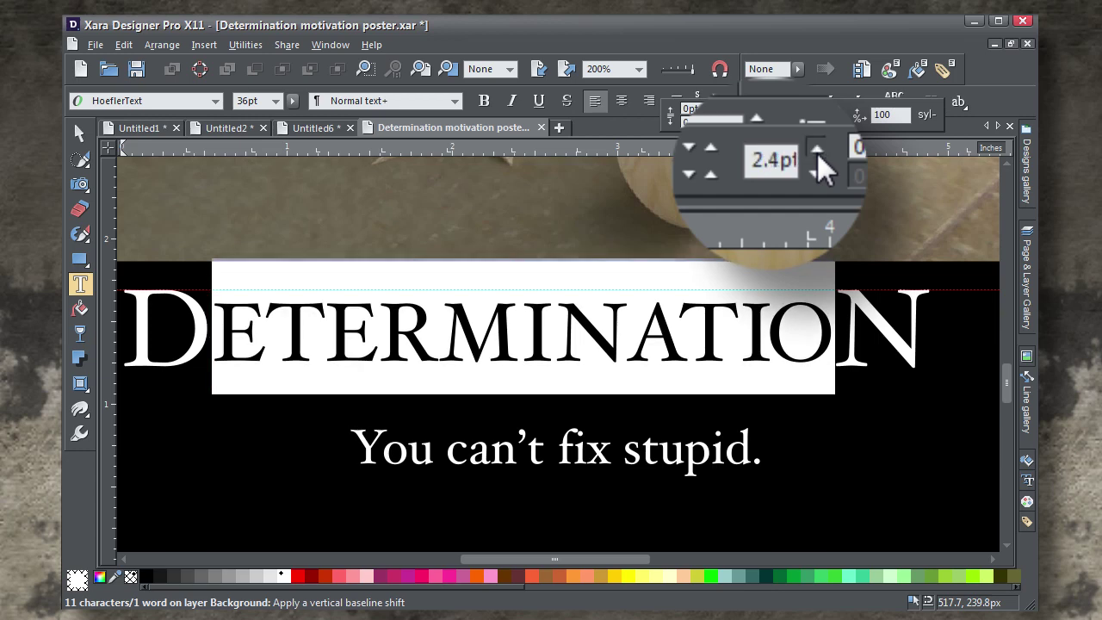
pyautogui.click(777, 115)
pyautogui.click(777, 116)
pyautogui.click(776, 116)
pyautogui.click(776, 116)
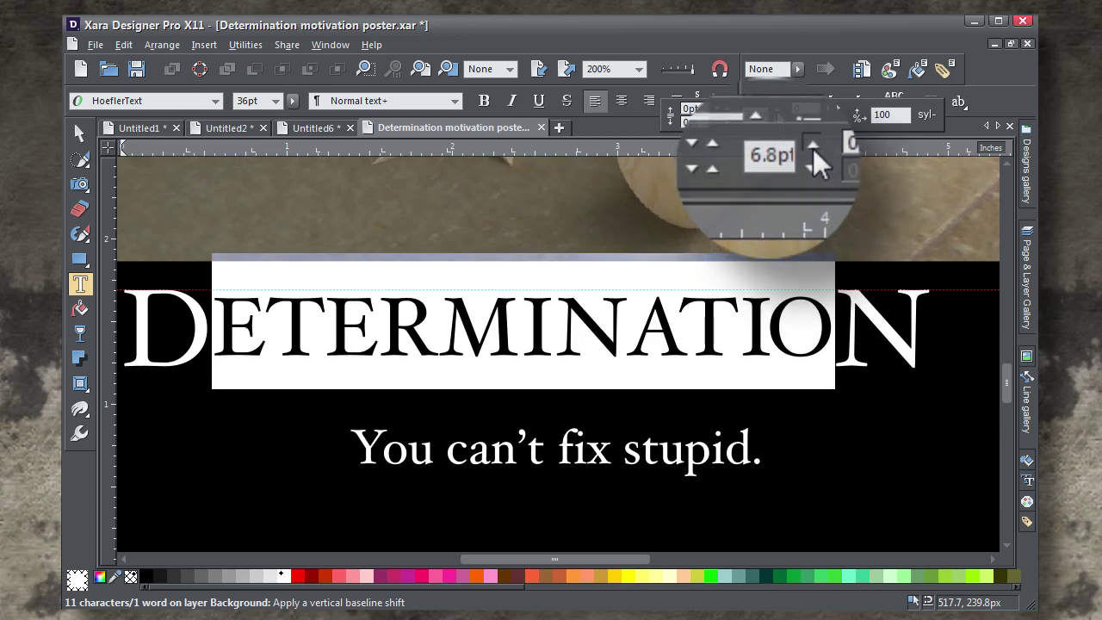
pyautogui.click(777, 116)
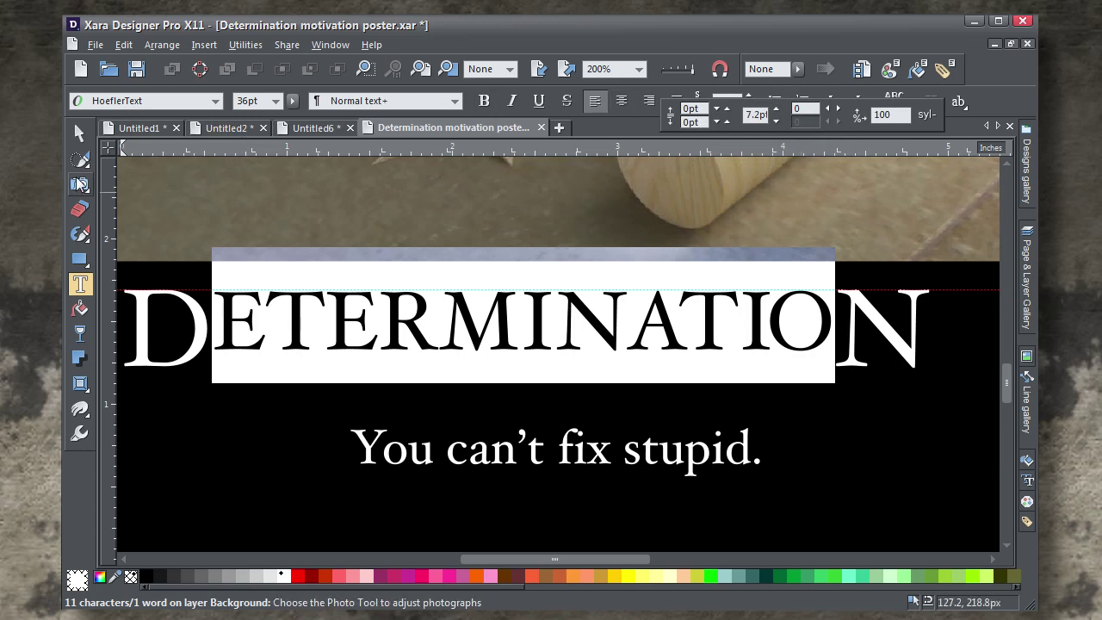
pyautogui.click(79, 132)
pyautogui.scroll(-2, 264, 324)
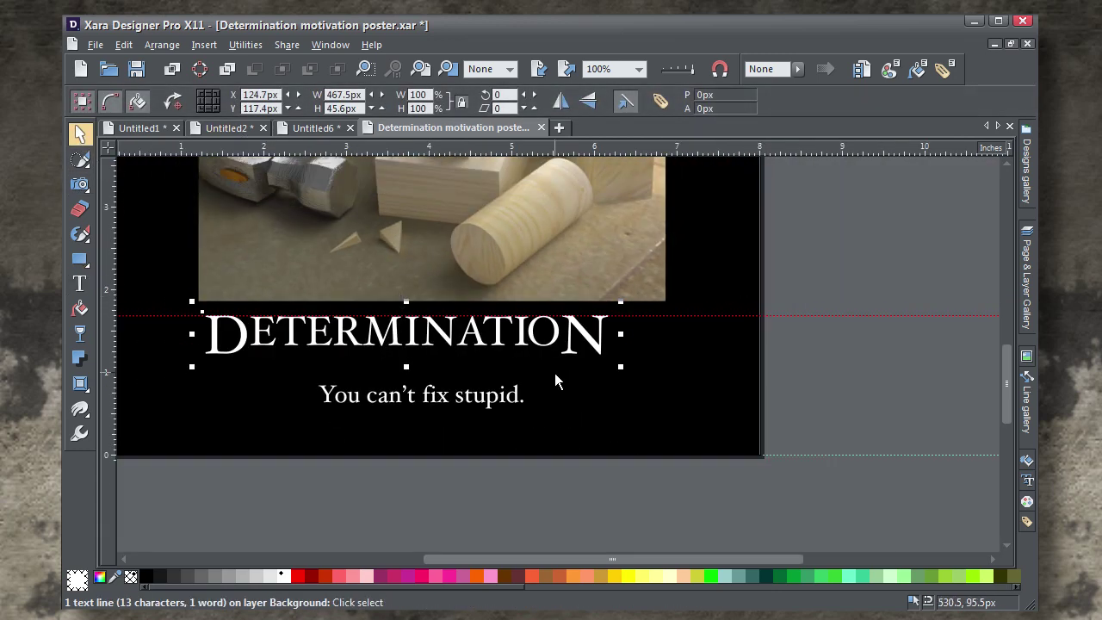
# Scale the DETERMINATION title to 109% and move the tagline up beneath it.
pyautogui.moveTo(555, 373); pyautogui.dragTo(704, 406)
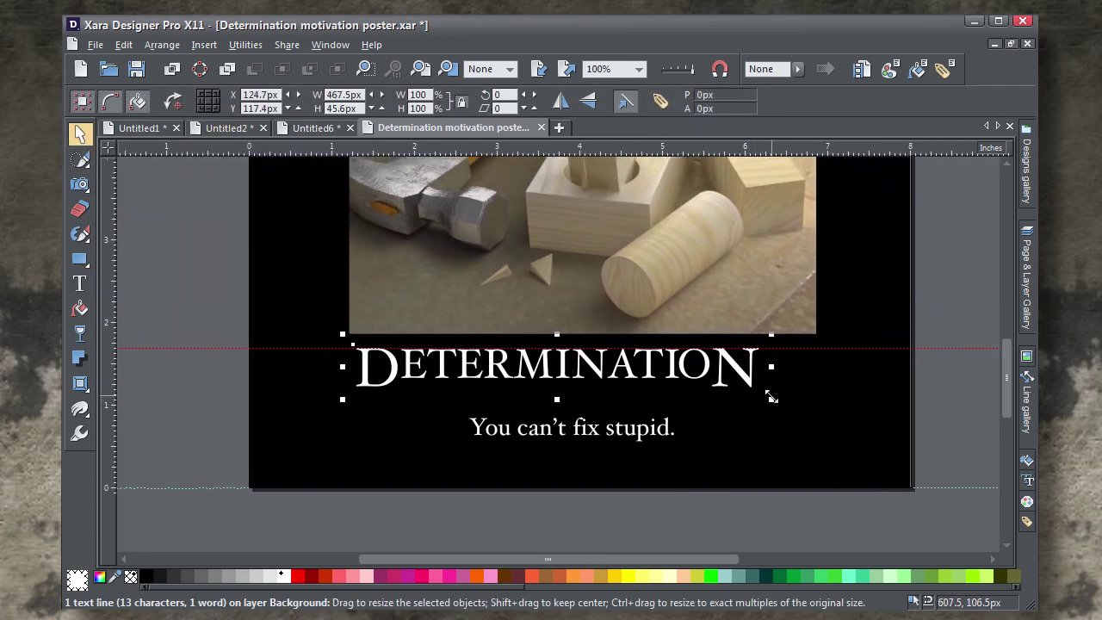
pyautogui.moveTo(772, 398); pyautogui.dragTo(776, 408)
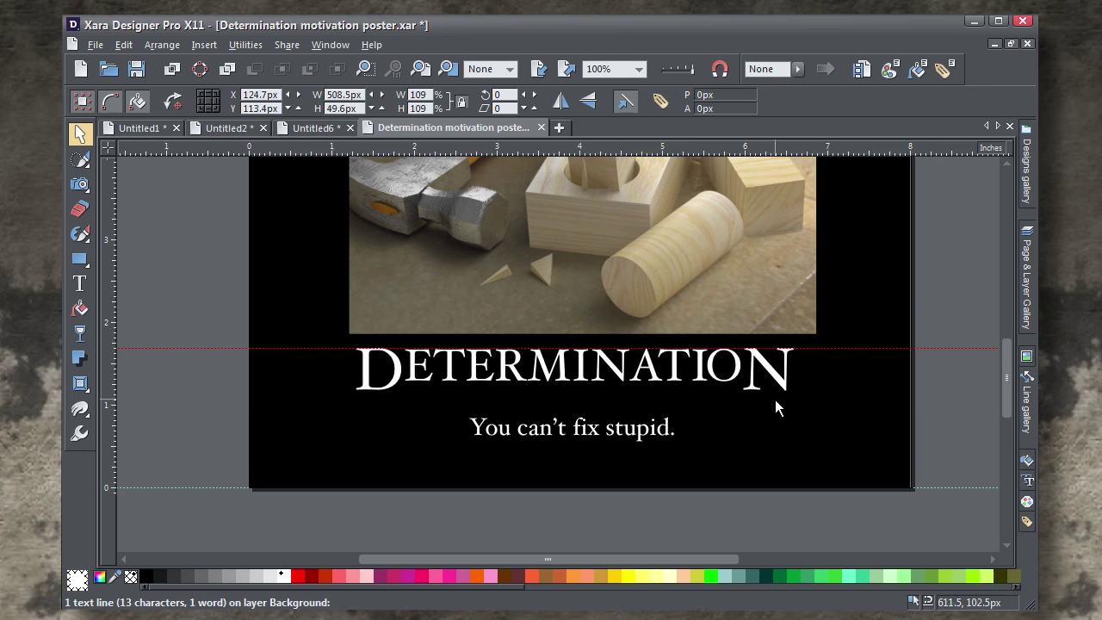
pyautogui.moveTo(668, 431); pyautogui.dragTo(668, 410)
# Centre the photo, title and tagline horizontally using Object Alignment.
pyautogui.scroll(-2, 734, 320)
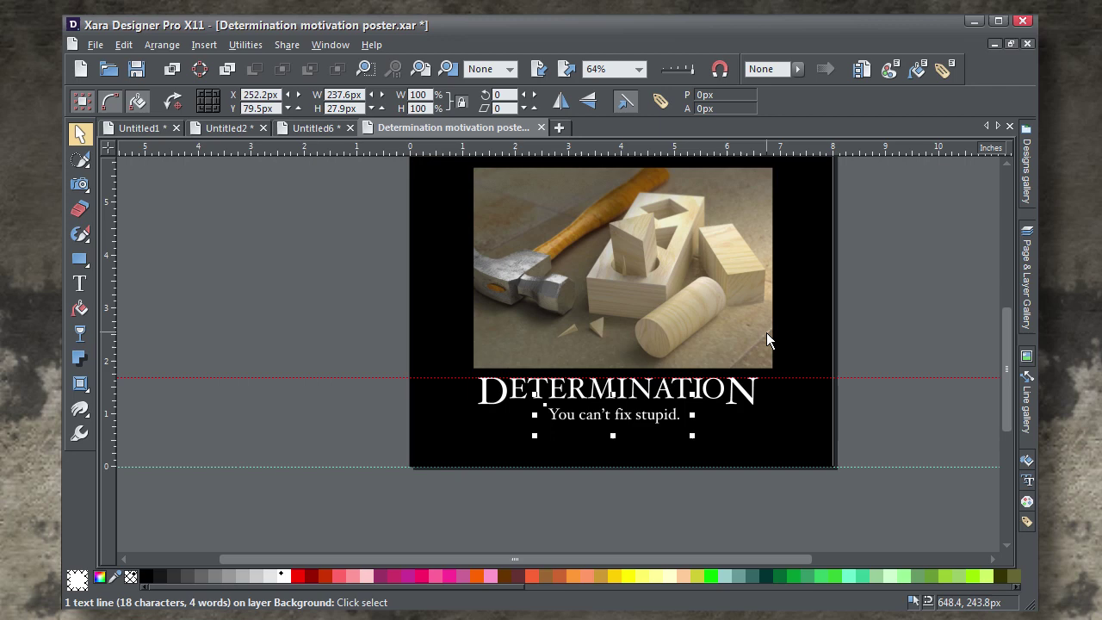
pyautogui.moveTo(755, 313); pyautogui.dragTo(741, 373)
pyautogui.click(80, 133)
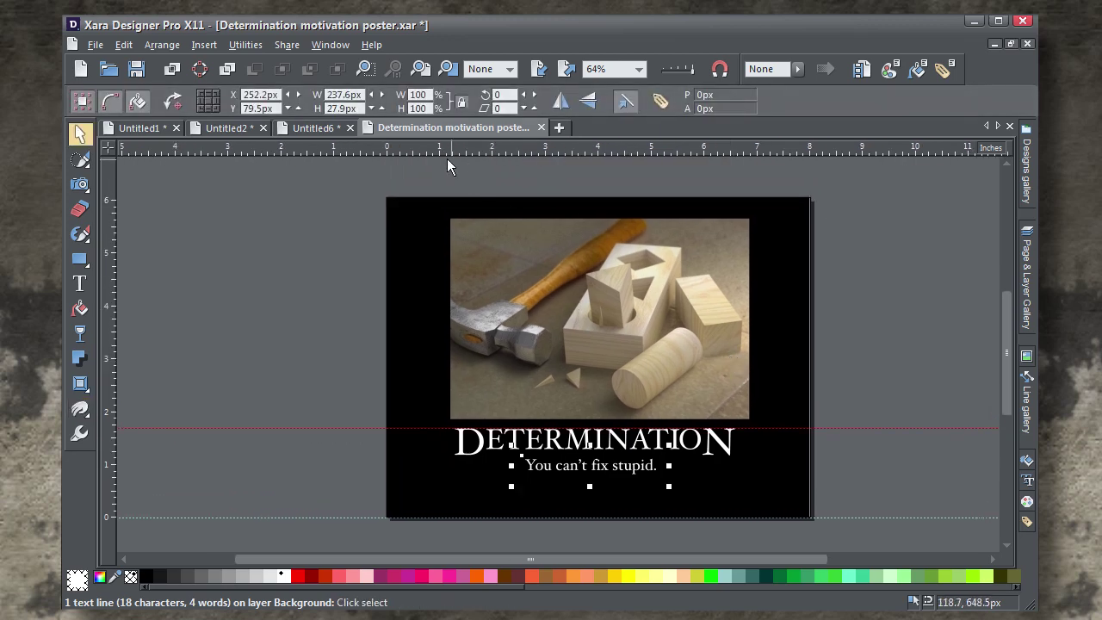
pyautogui.click(447, 158)
pyautogui.moveTo(443, 209); pyautogui.dragTo(769, 494)
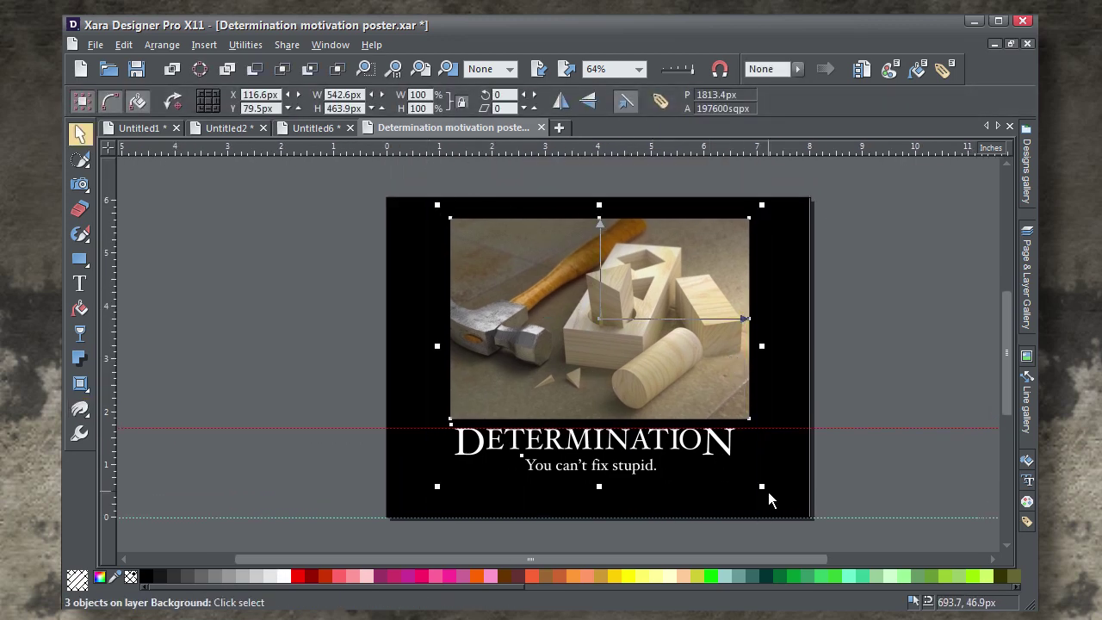
pyautogui.hotkey('ctrl', 'shift', 'l')
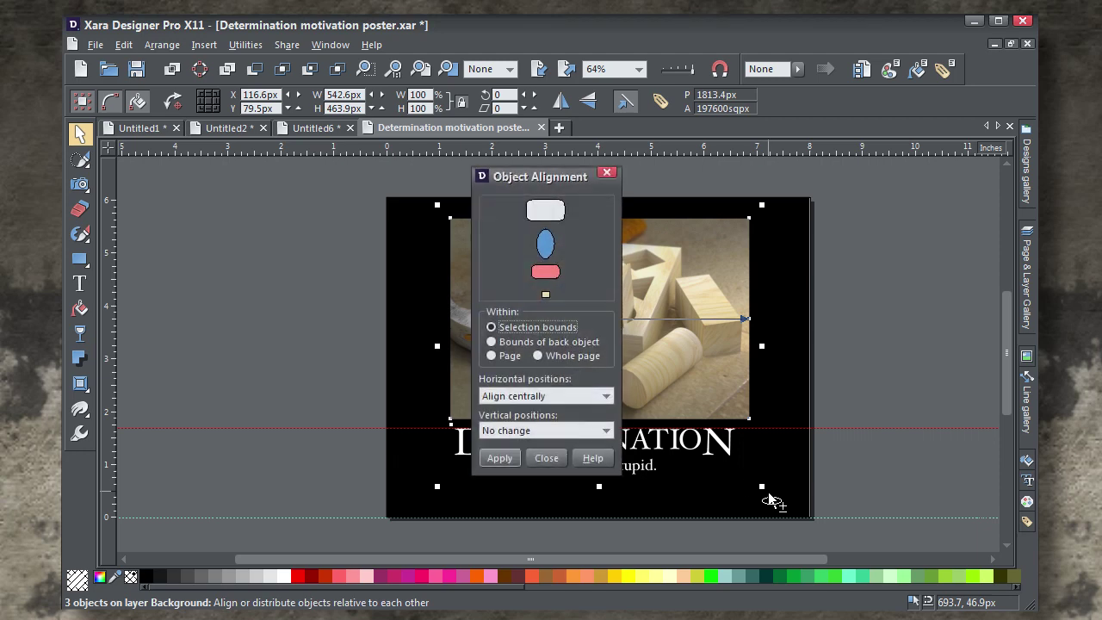
pyautogui.click(560, 398)
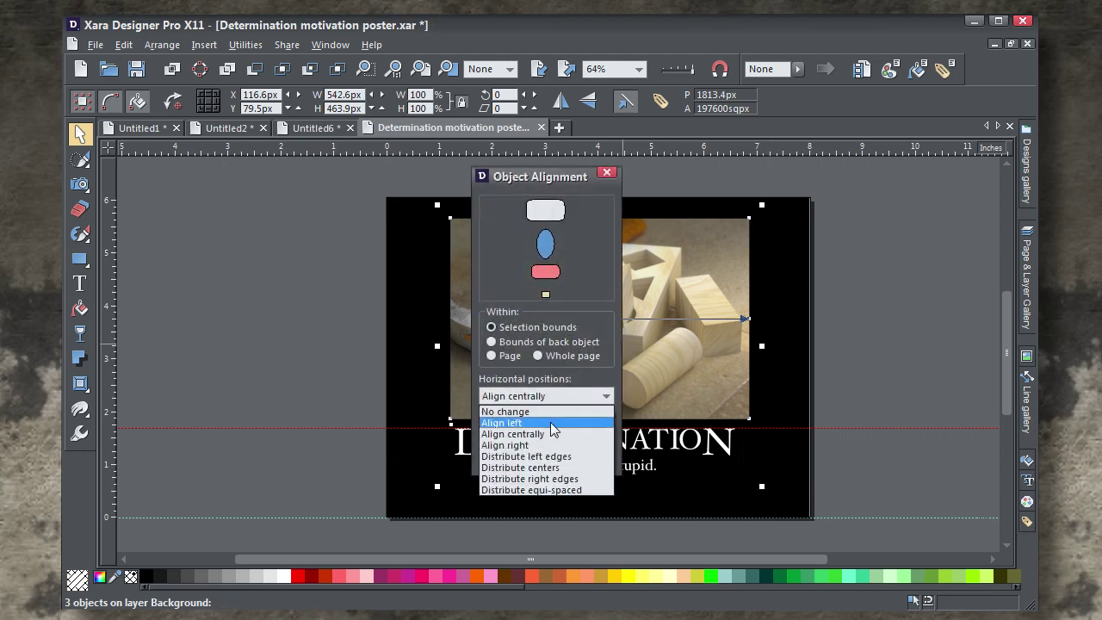
pyautogui.click(550, 436)
pyautogui.click(498, 458)
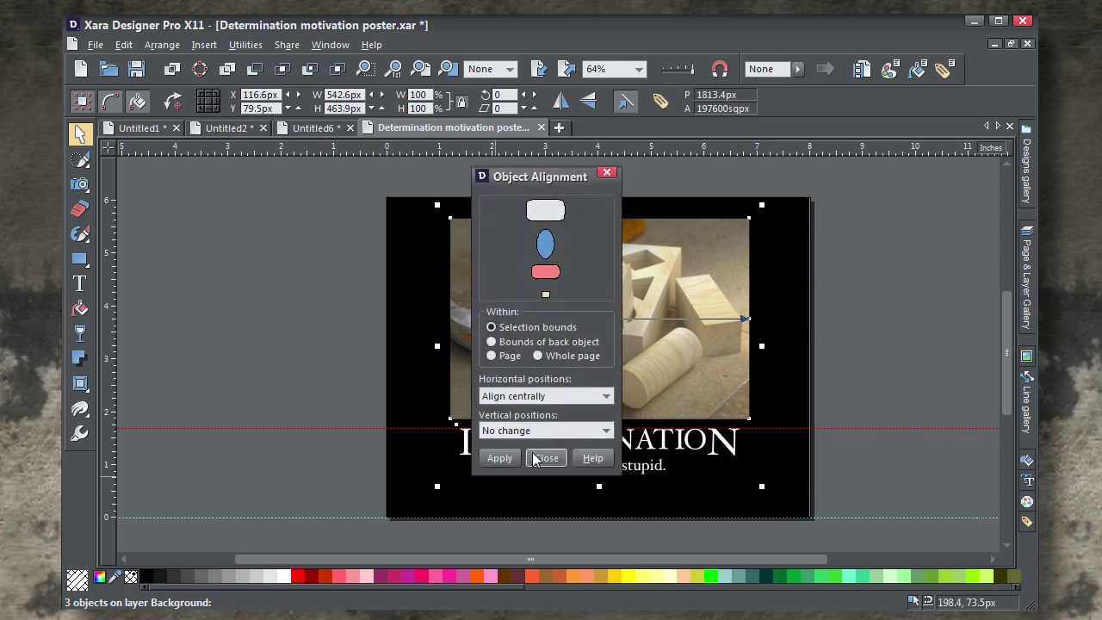
pyautogui.click(818, 348)
# Delete the red guideline from the poster.
pyautogui.scroll(1, 847, 381)
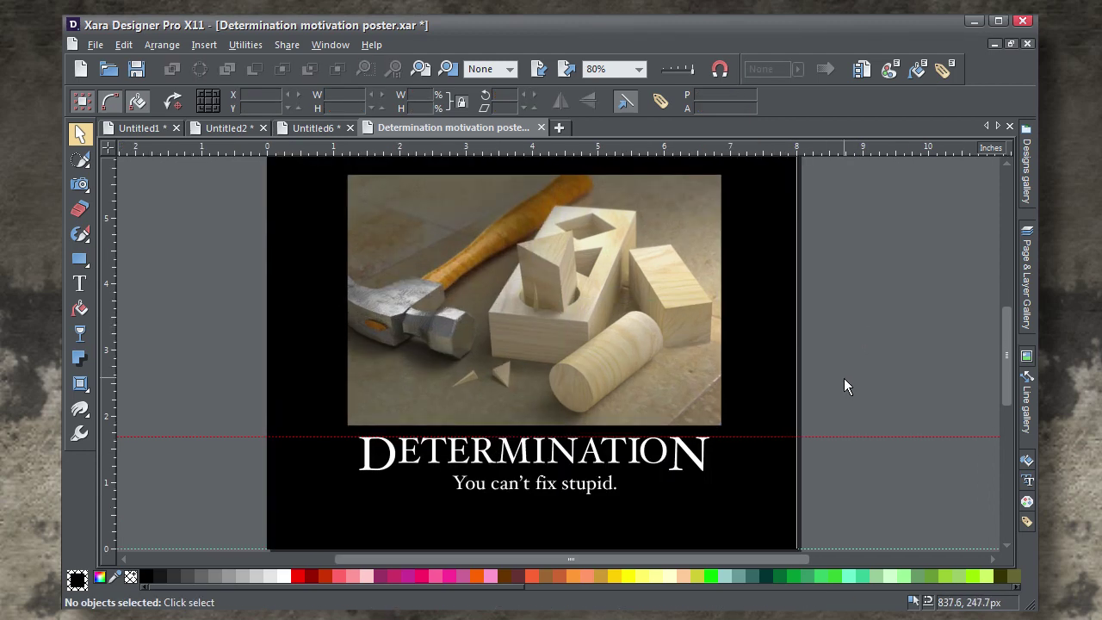
pyautogui.hotkey('shift', 'F8')
pyautogui.moveTo(714, 376); pyautogui.dragTo(753, 386)
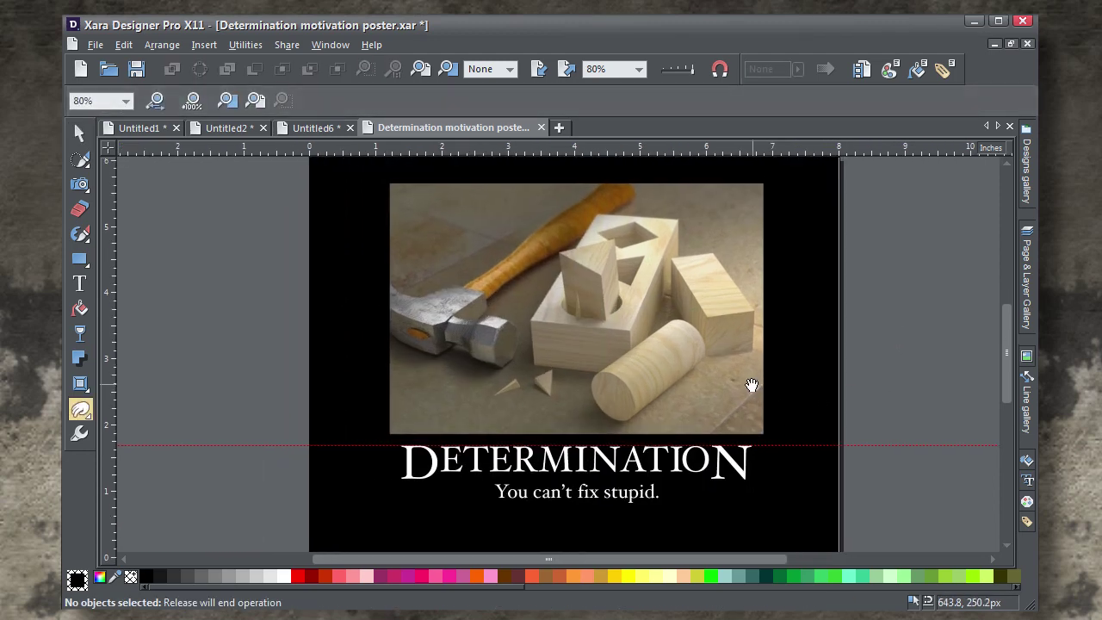
pyautogui.press('F2')
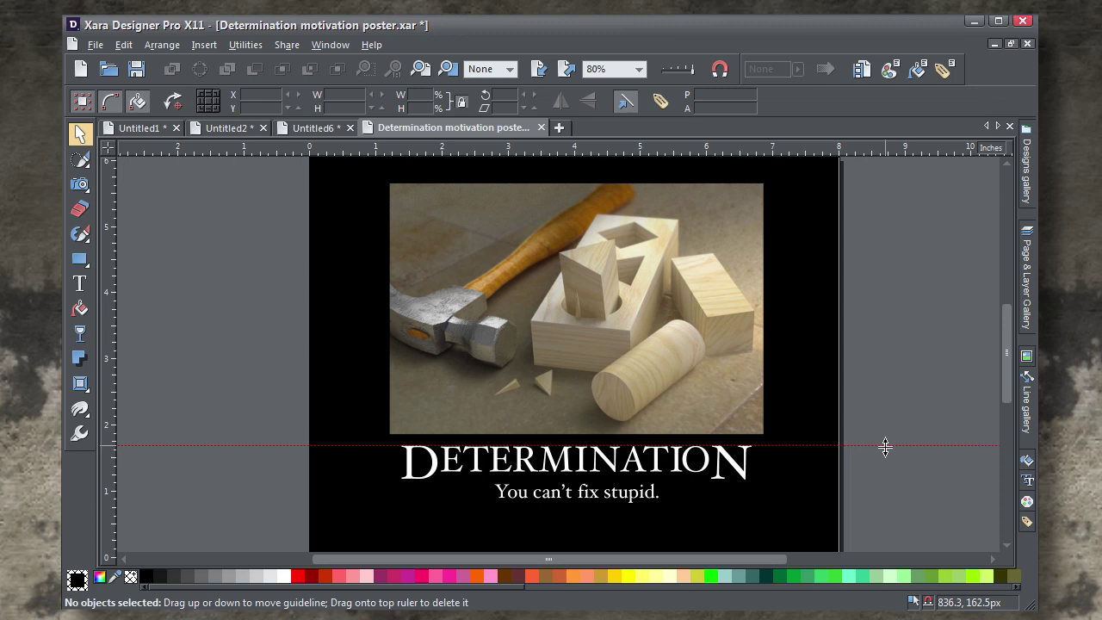
pyautogui.rightClick(854, 447)
pyautogui.click(885, 458)
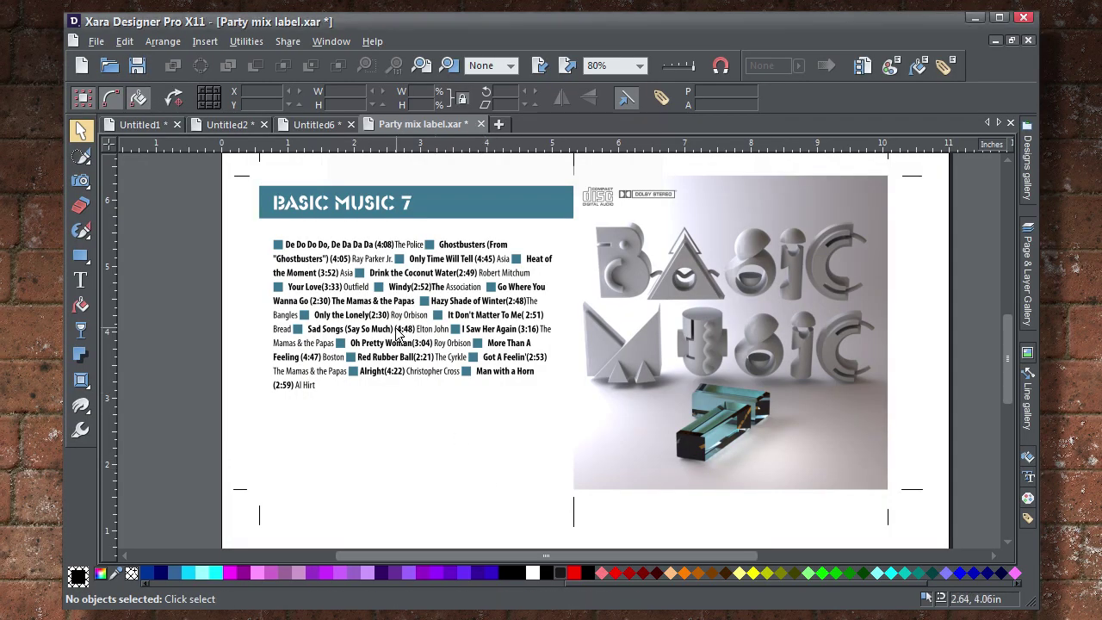
# Zoom in to 160% on the Party mix label's track list text.
pyautogui.scroll(1, 390, 332)
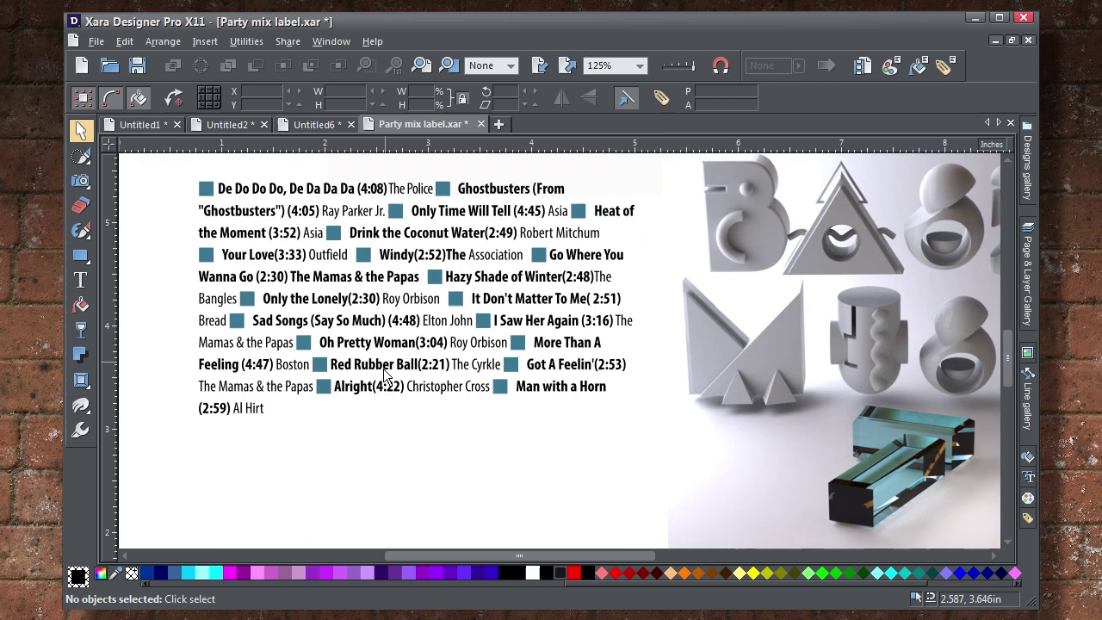
pyautogui.scroll(-2, 388, 391)
pyautogui.moveTo(389, 406); pyautogui.dragTo(436, 484)
pyautogui.press('F2')
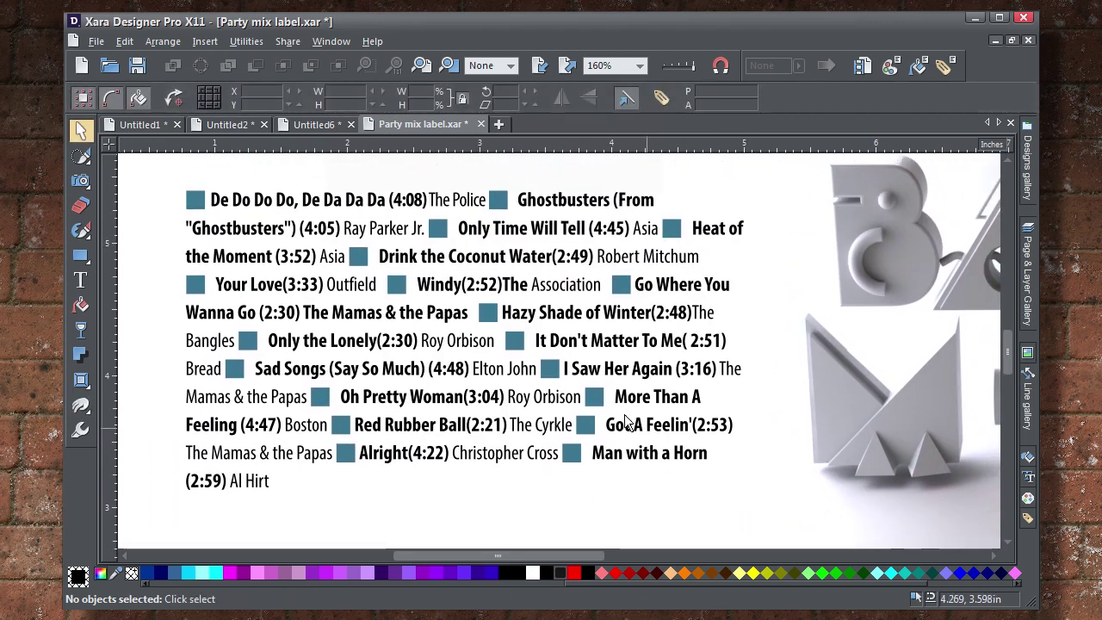
# Fully justify the entire Party mix track list so lines meet both edges.
pyautogui.click(80, 280)
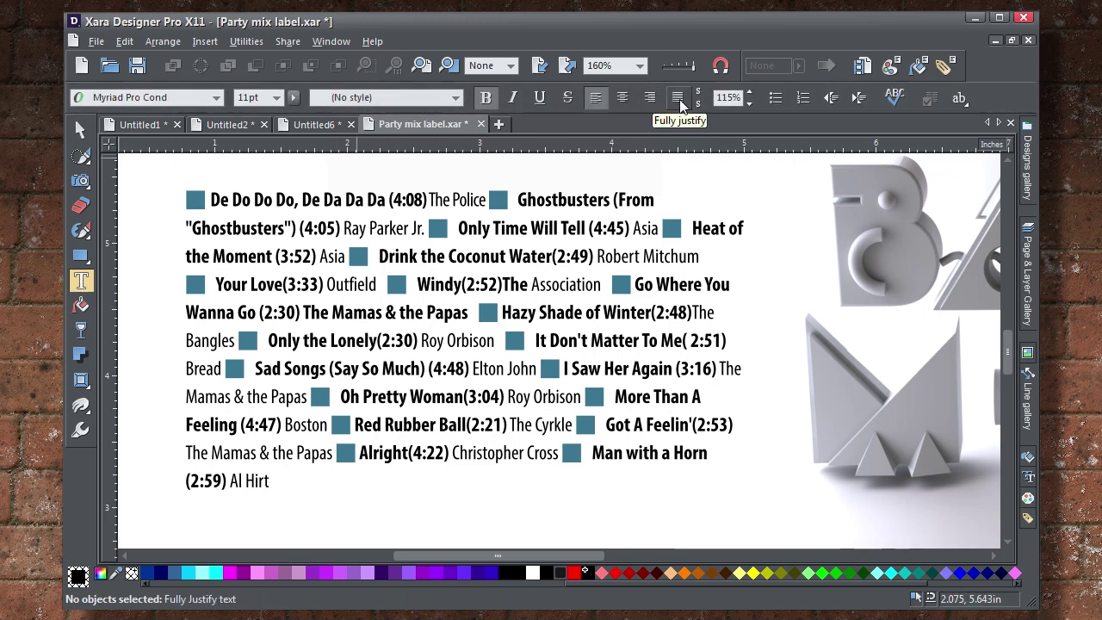
pyautogui.moveTo(191, 197); pyautogui.dragTo(278, 480)
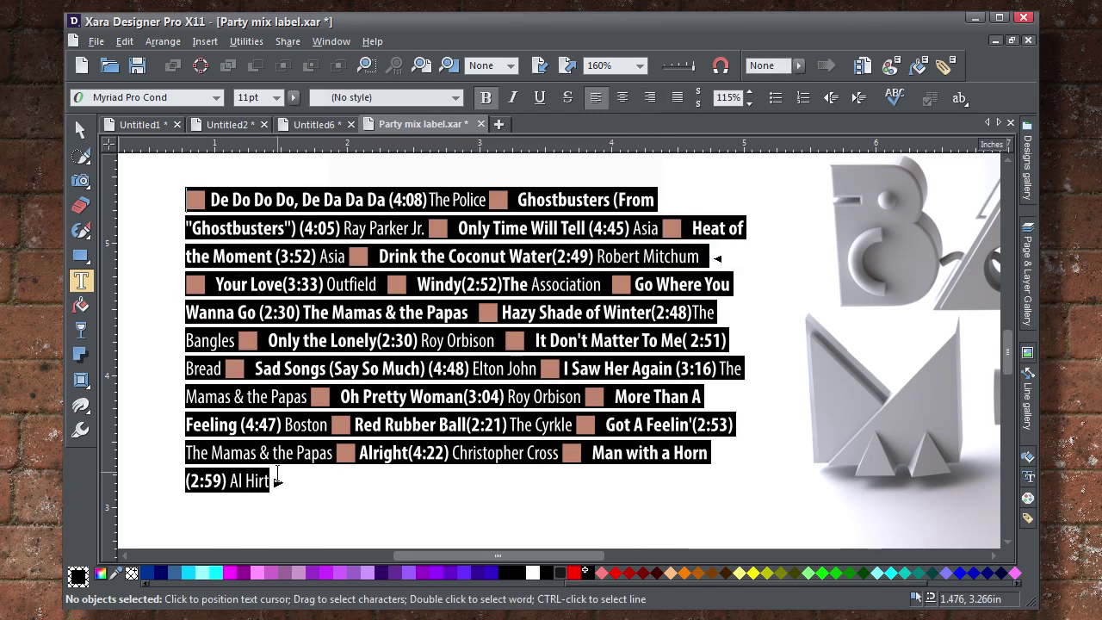
pyautogui.click(678, 97)
pyautogui.click(485, 256)
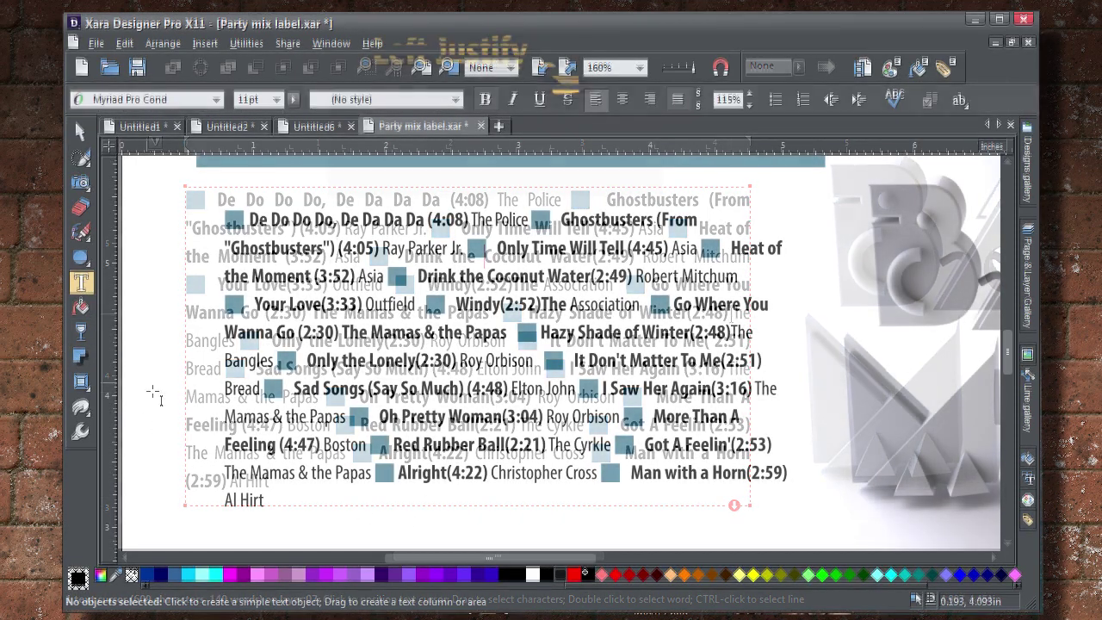
pyautogui.moveTo(265, 500); pyautogui.dragTo(219, 211)
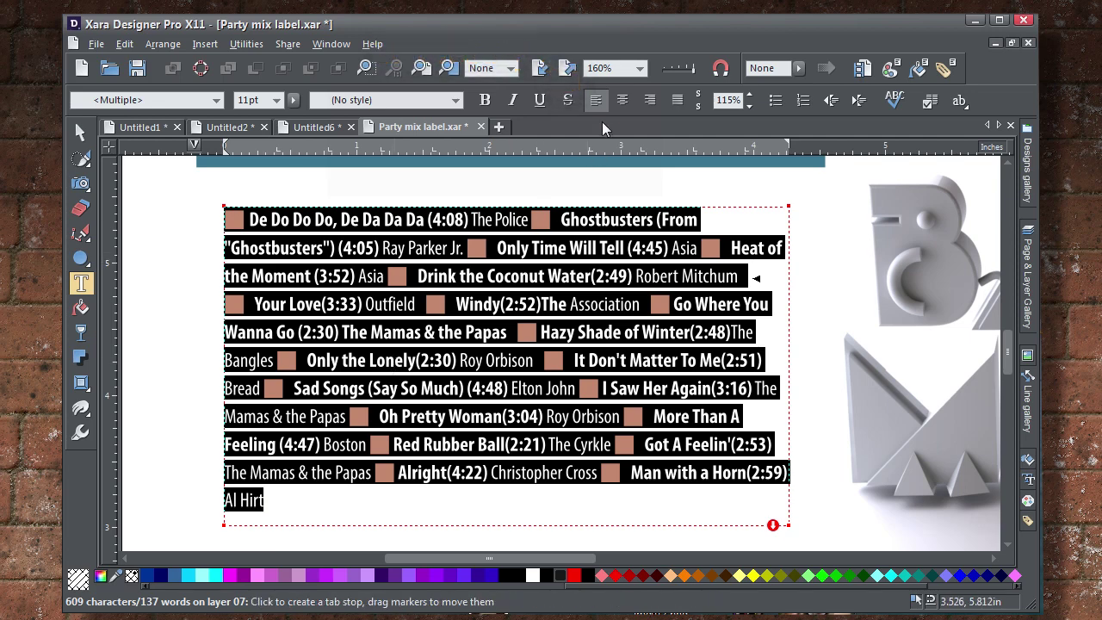
pyautogui.click(680, 102)
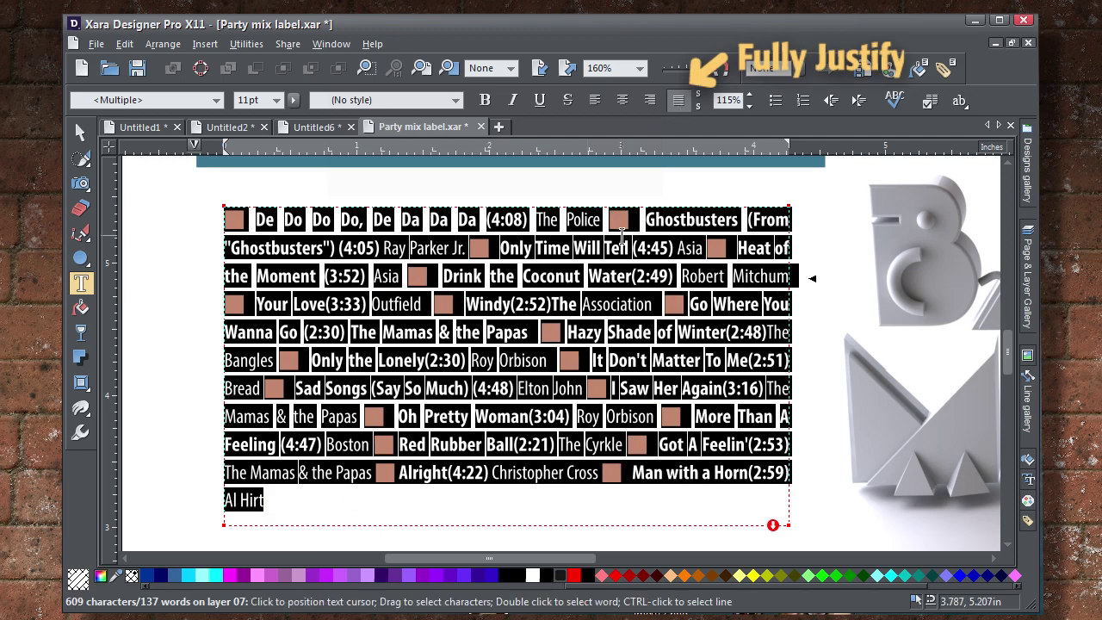
pyautogui.click(629, 250)
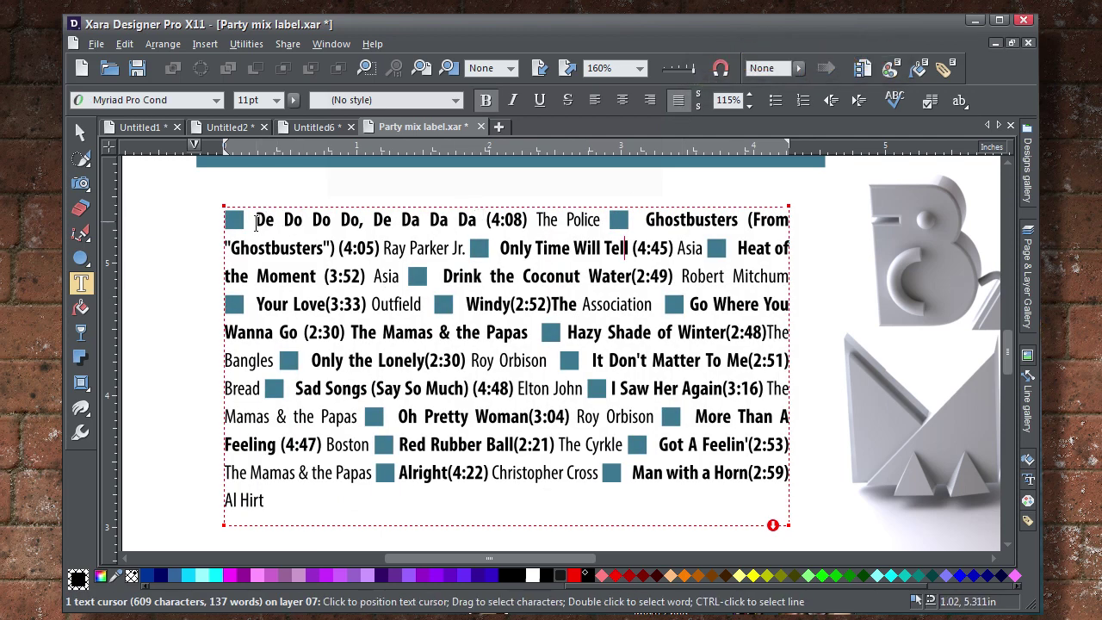
# Set tracking to -40 on 'De Do Do Do, De Da Da Da' and 'Ghostbusters (From'.
pyautogui.moveTo(251, 223); pyautogui.dragTo(505, 219)
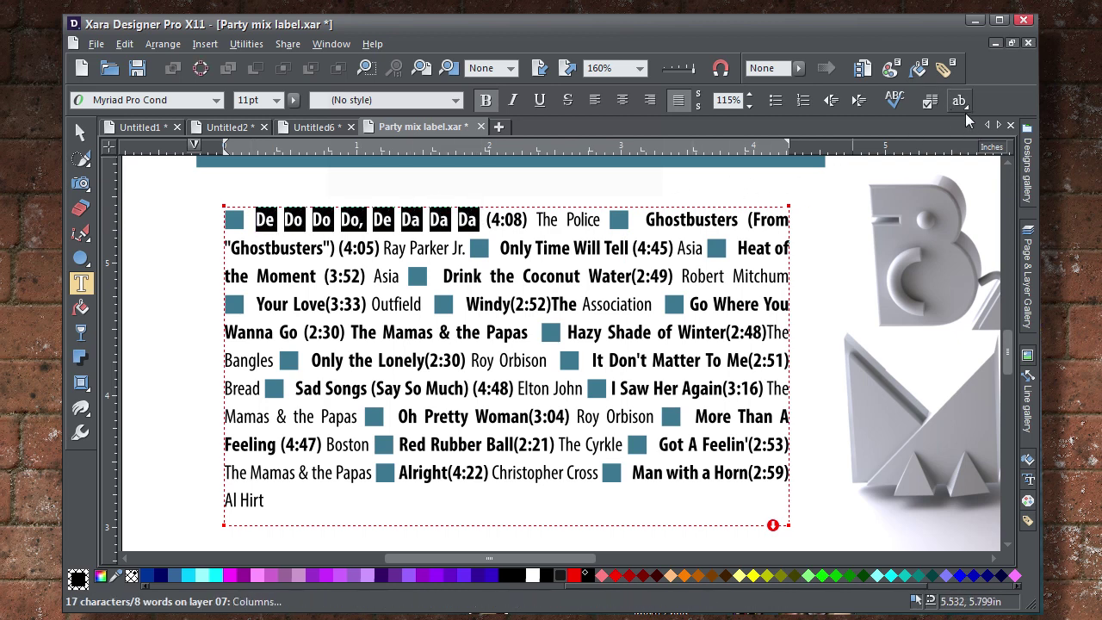
pyautogui.click(960, 103)
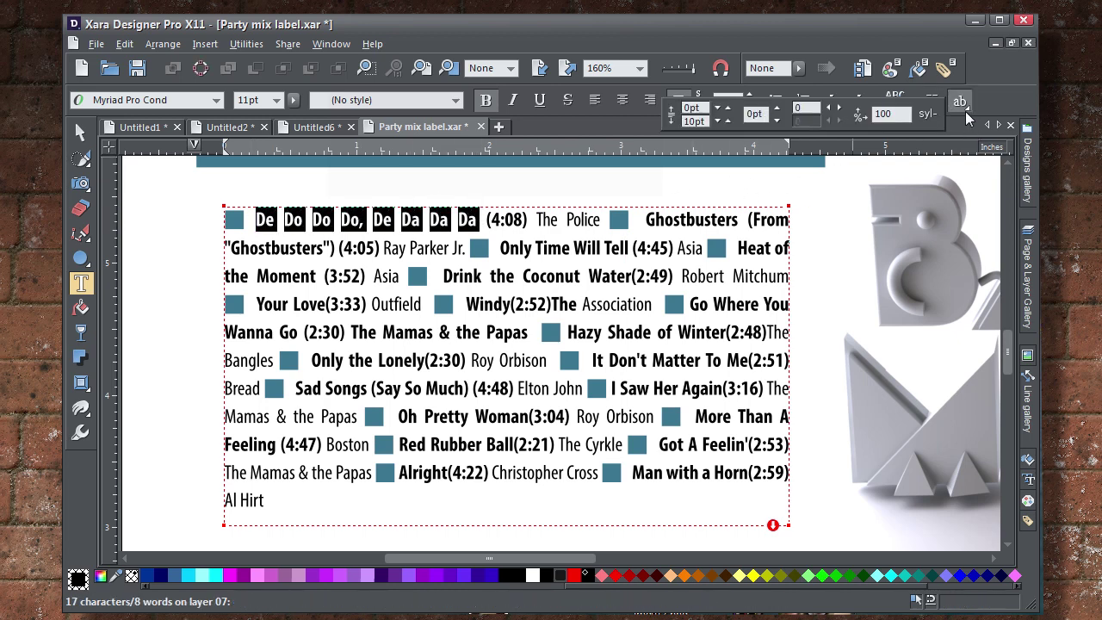
pyautogui.click(830, 110)
pyautogui.click(830, 109)
pyautogui.click(830, 109)
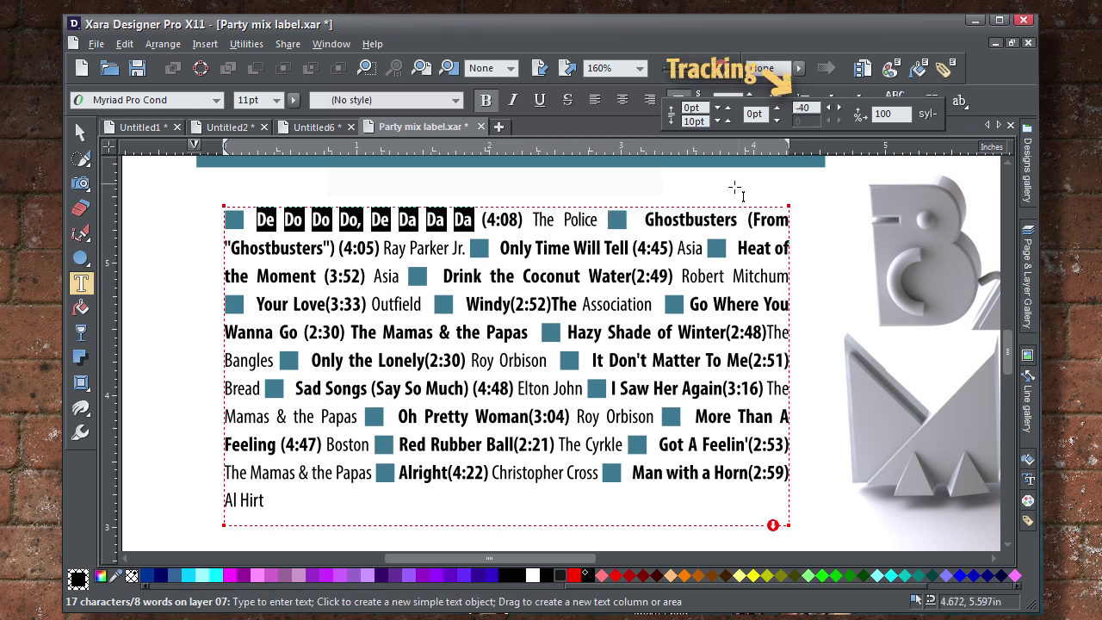
pyautogui.moveTo(629, 222); pyautogui.dragTo(880, 149)
pyautogui.click(960, 100)
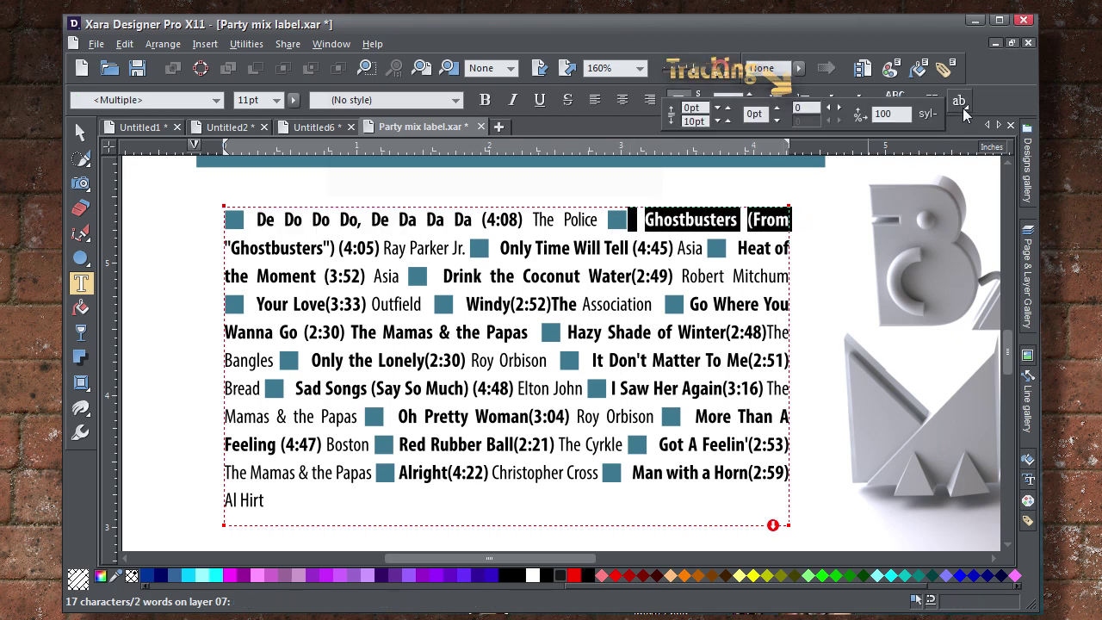
pyautogui.click(829, 109)
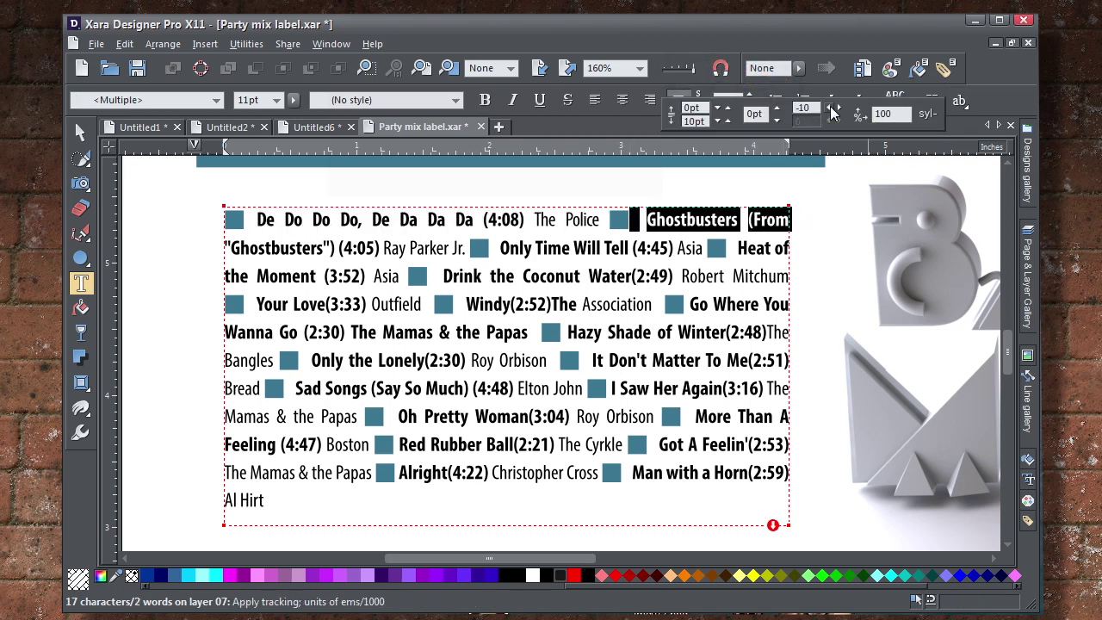
pyautogui.click(831, 109)
pyautogui.click(831, 110)
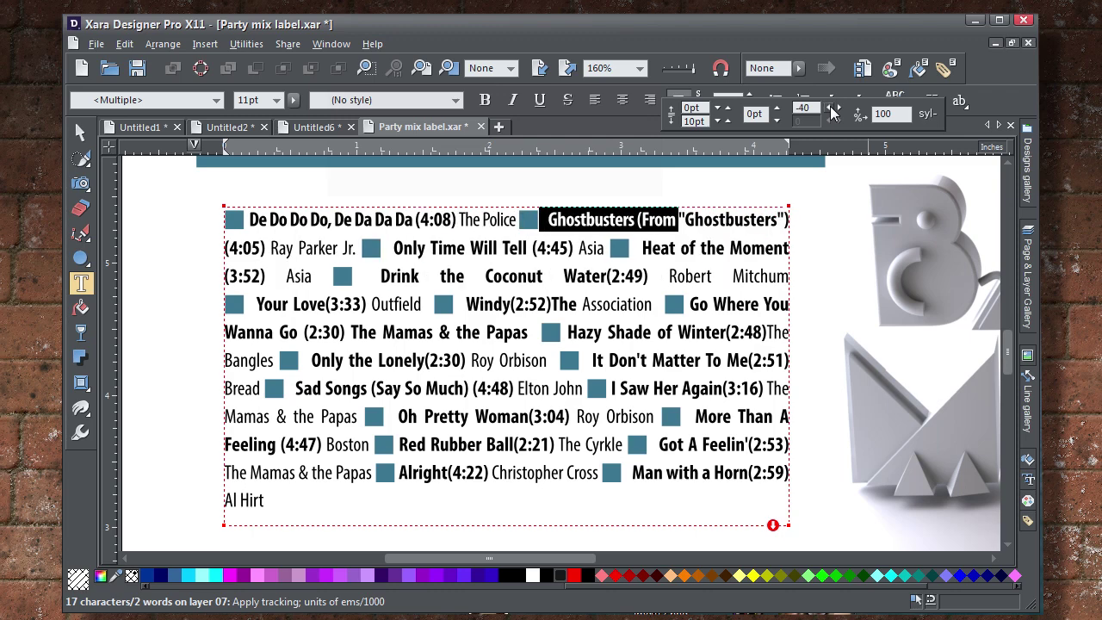
pyautogui.click(702, 221)
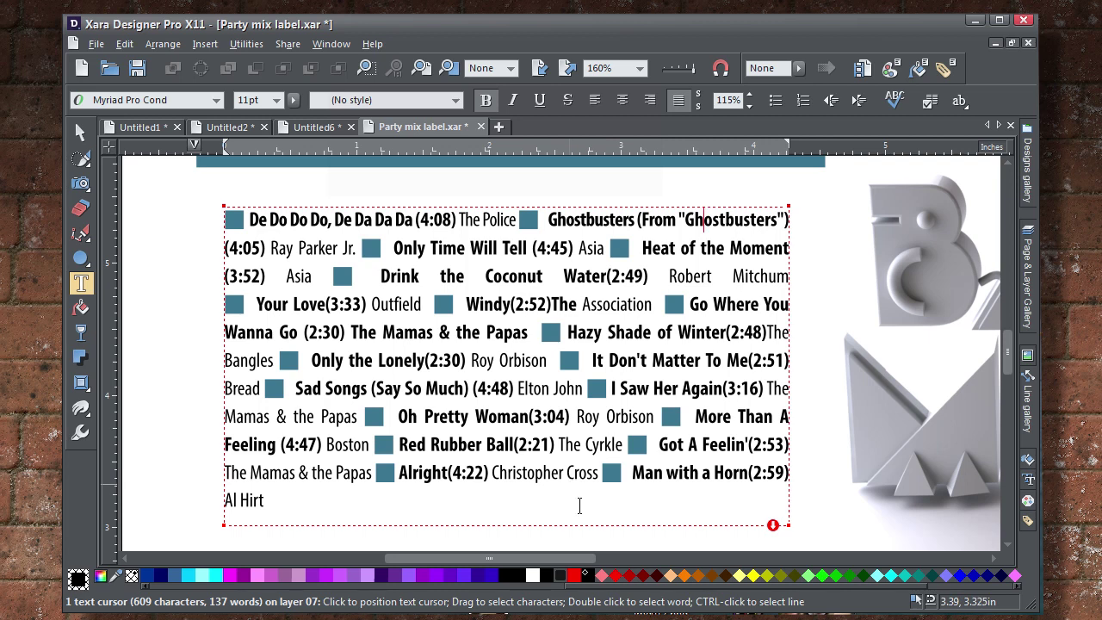
# Insert a soft line break so 'More Than A Feeling (4:47)' starts a new line.
pyautogui.click(769, 389)
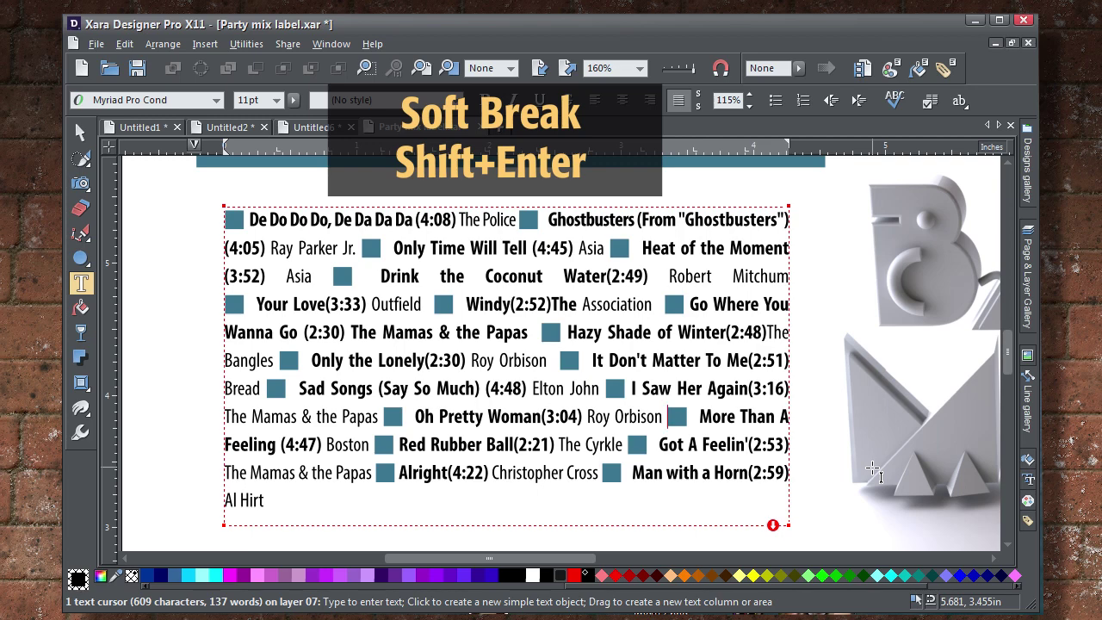
pyautogui.hotkey('shift', 'Return')
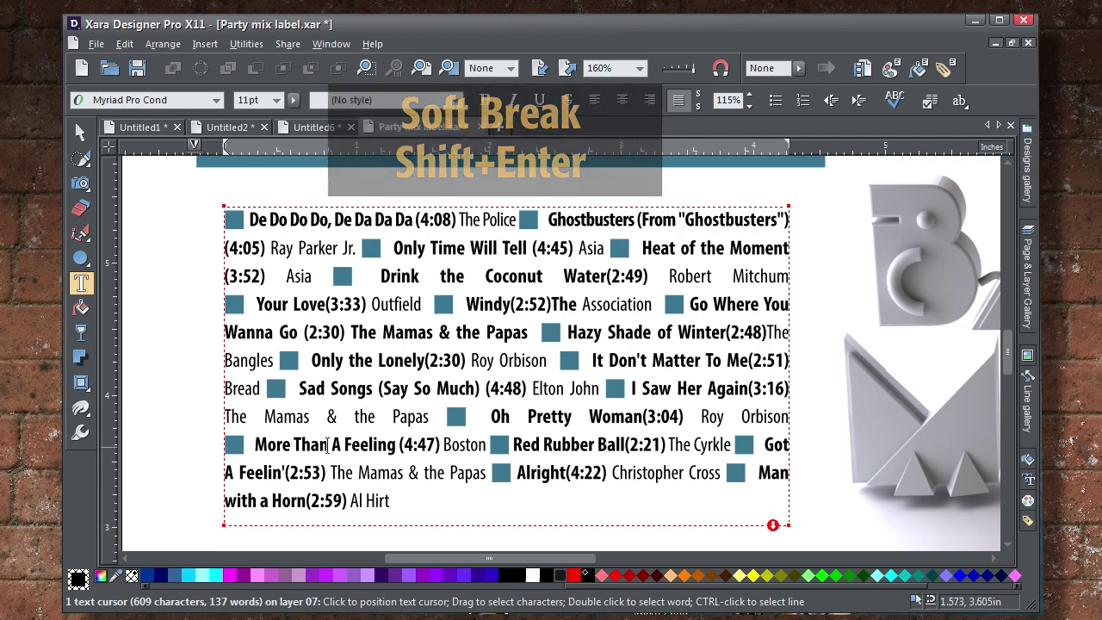
pyautogui.moveTo(446, 419); pyautogui.dragTo(217, 422)
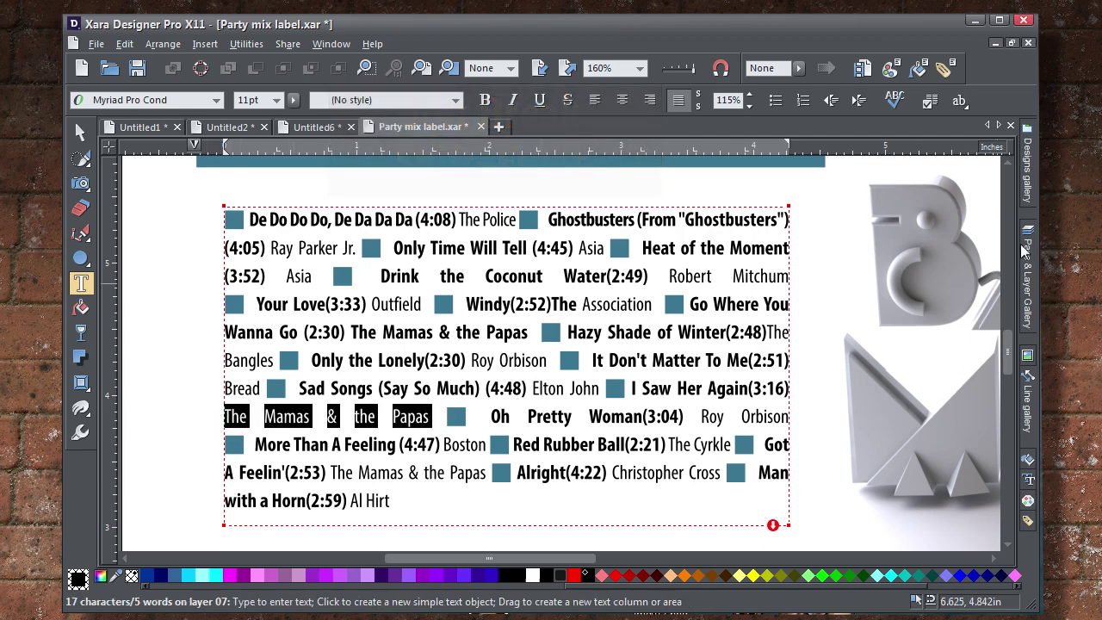
# Widen the letter spacing of The Mamas & the Papas.
pyautogui.click(966, 107)
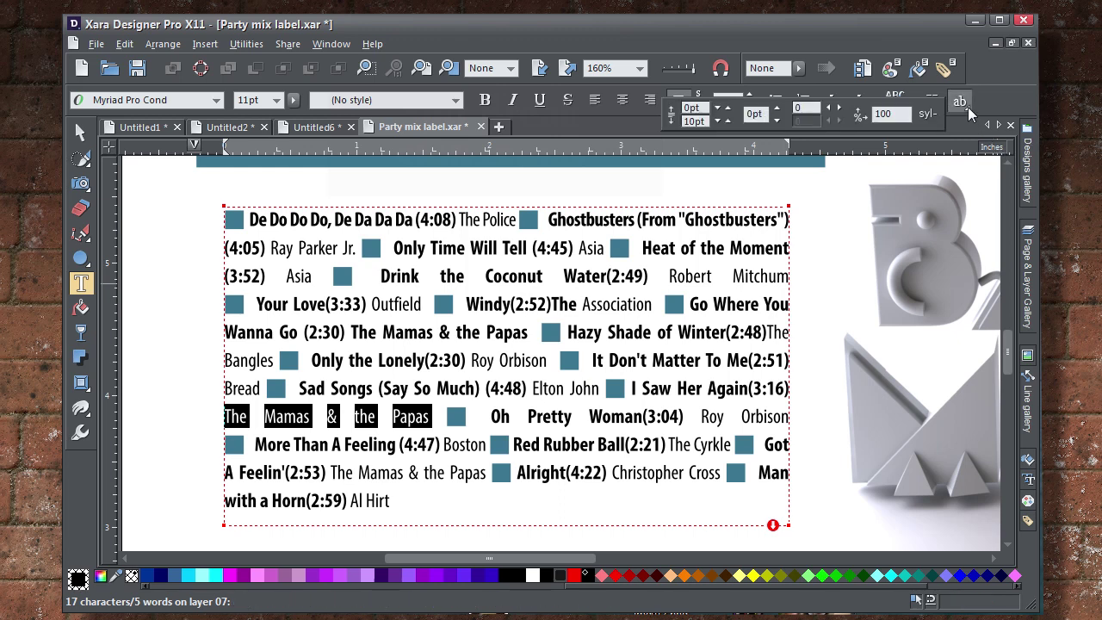
pyautogui.click(842, 113)
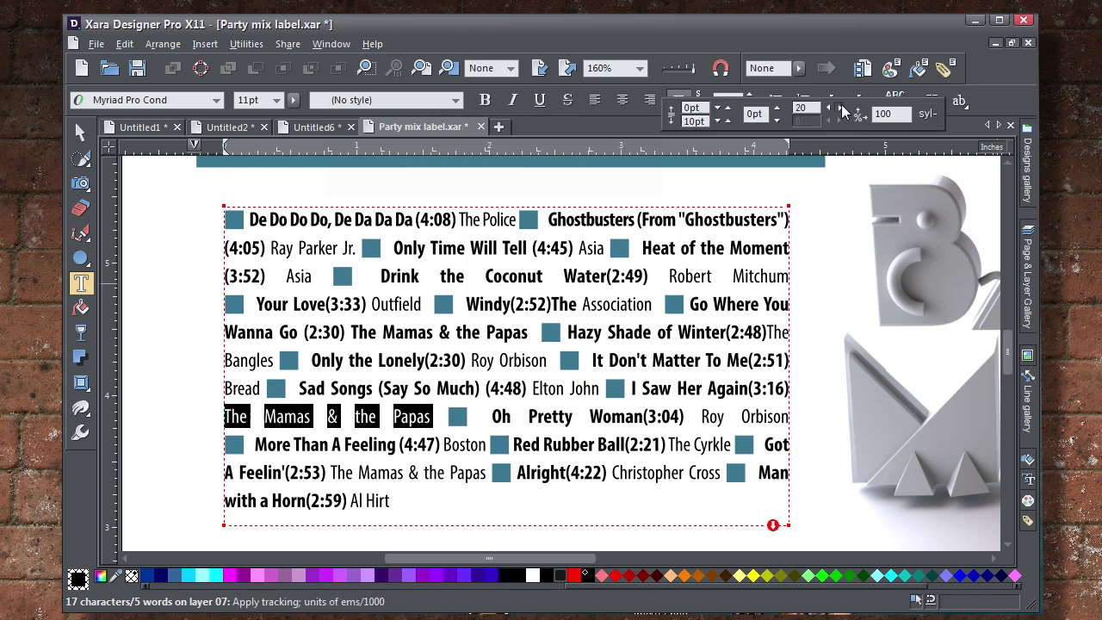
pyautogui.click(842, 113)
pyautogui.click(842, 113)
pyautogui.click(843, 112)
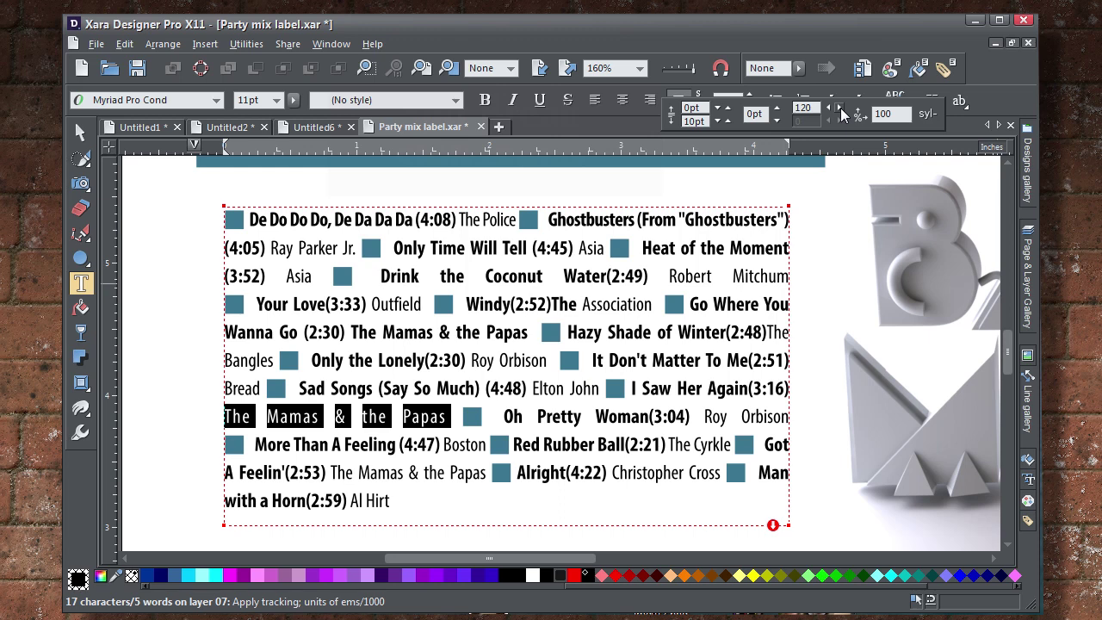
pyautogui.click(842, 112)
pyautogui.click(842, 113)
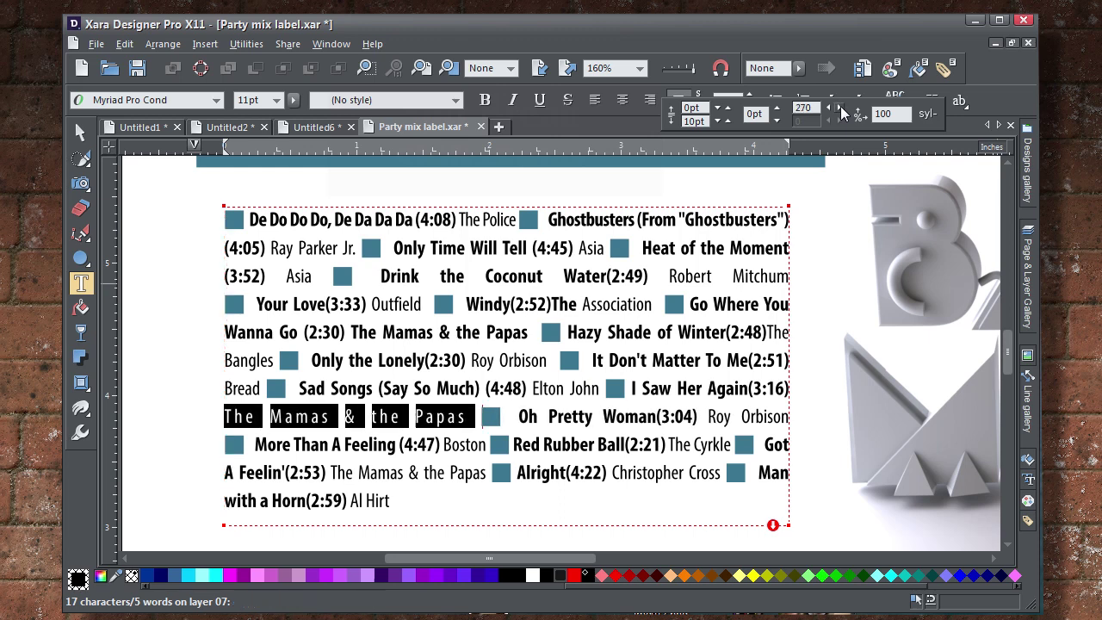
pyautogui.click(842, 112)
pyautogui.click(843, 112)
pyautogui.click(842, 113)
pyautogui.click(842, 113)
pyautogui.click(843, 113)
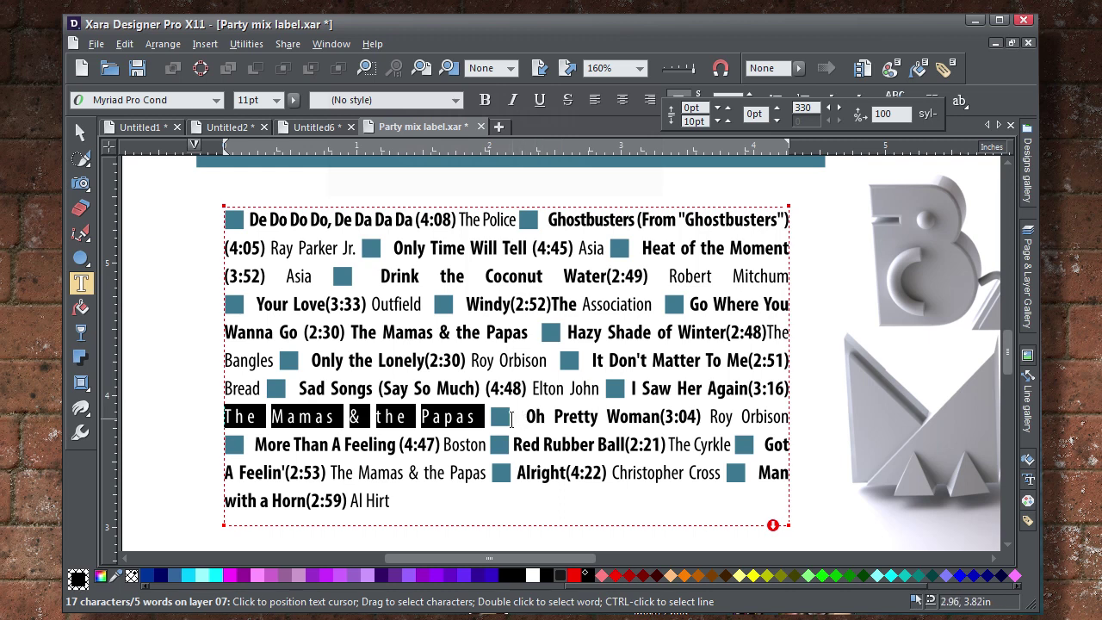
# Widen the letter spacing of the Oh Pretty Woman title.
pyautogui.moveTo(511, 417); pyautogui.dragTo(662, 420)
pyautogui.click(959, 101)
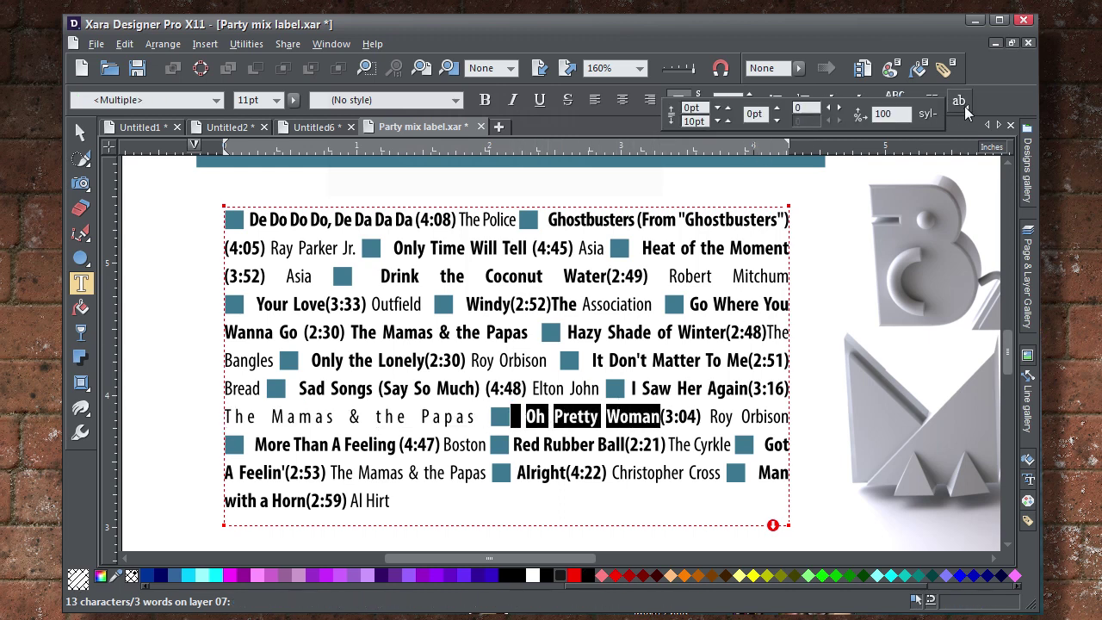
pyautogui.click(840, 109)
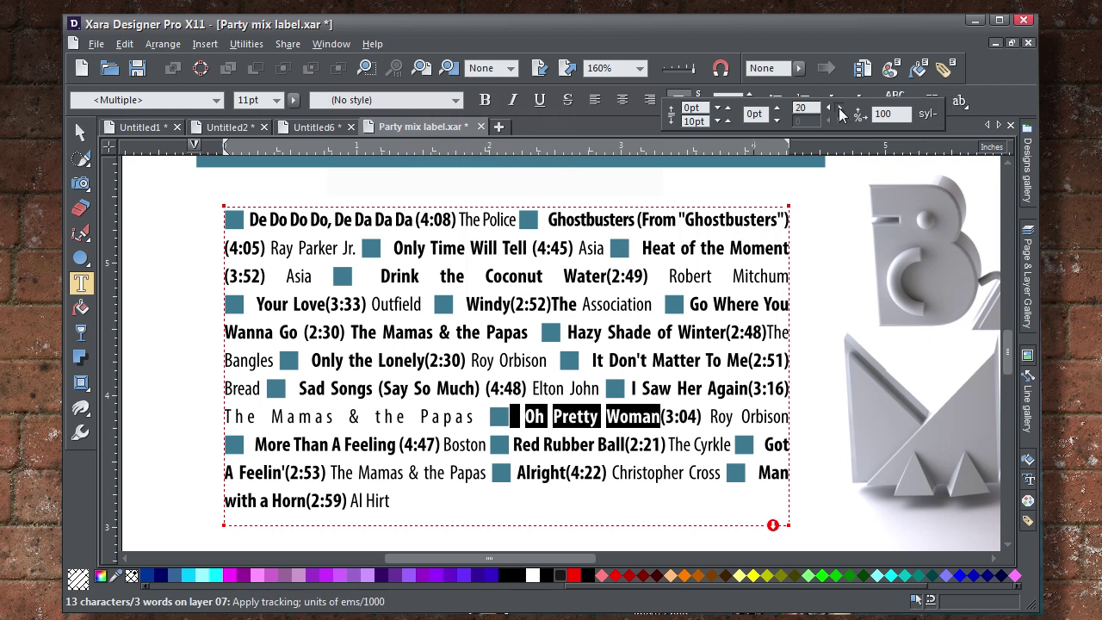
pyautogui.click(841, 110)
pyautogui.click(841, 110)
pyautogui.click(841, 109)
pyautogui.click(840, 110)
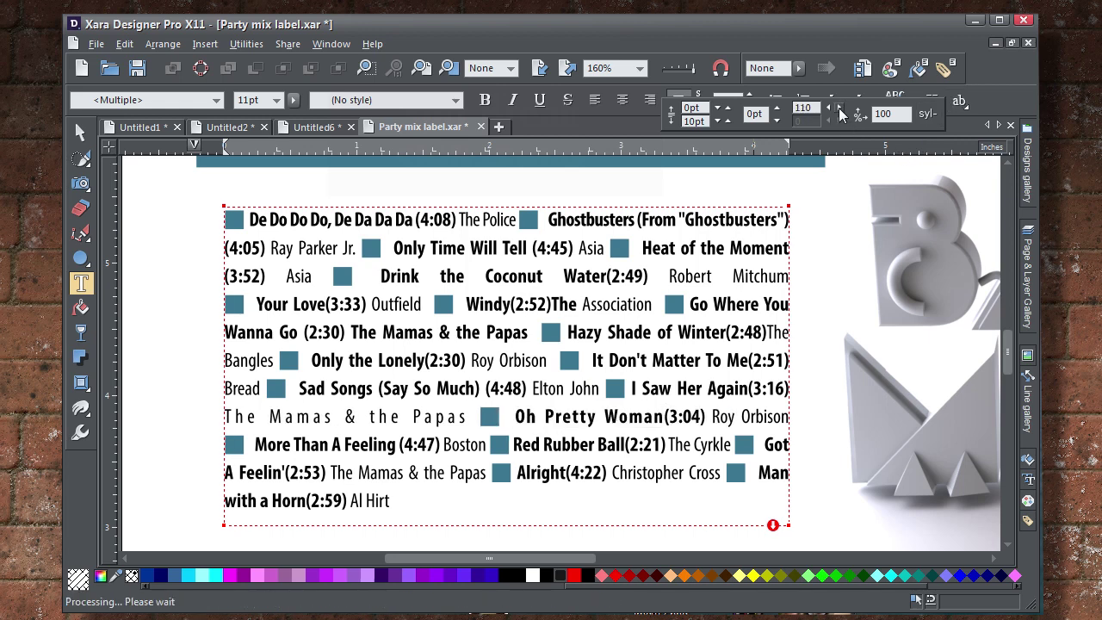
pyautogui.click(841, 109)
pyautogui.click(840, 110)
pyautogui.click(841, 109)
pyautogui.click(841, 109)
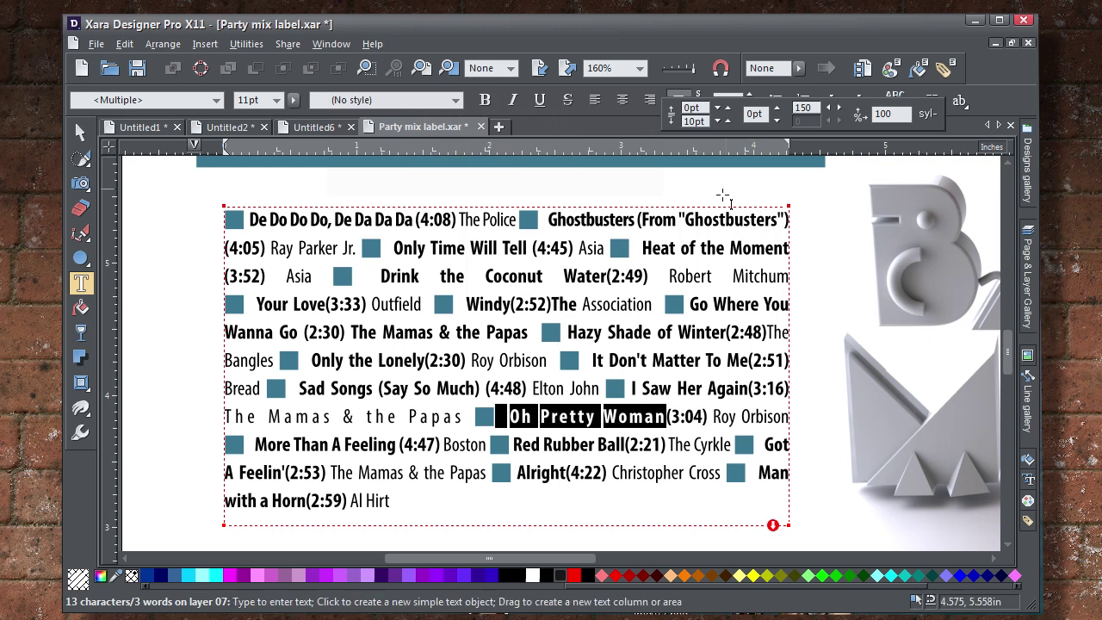
# Break Got A Feelin' and Man with a Horn onto their own new lines.
pyautogui.click(590, 442)
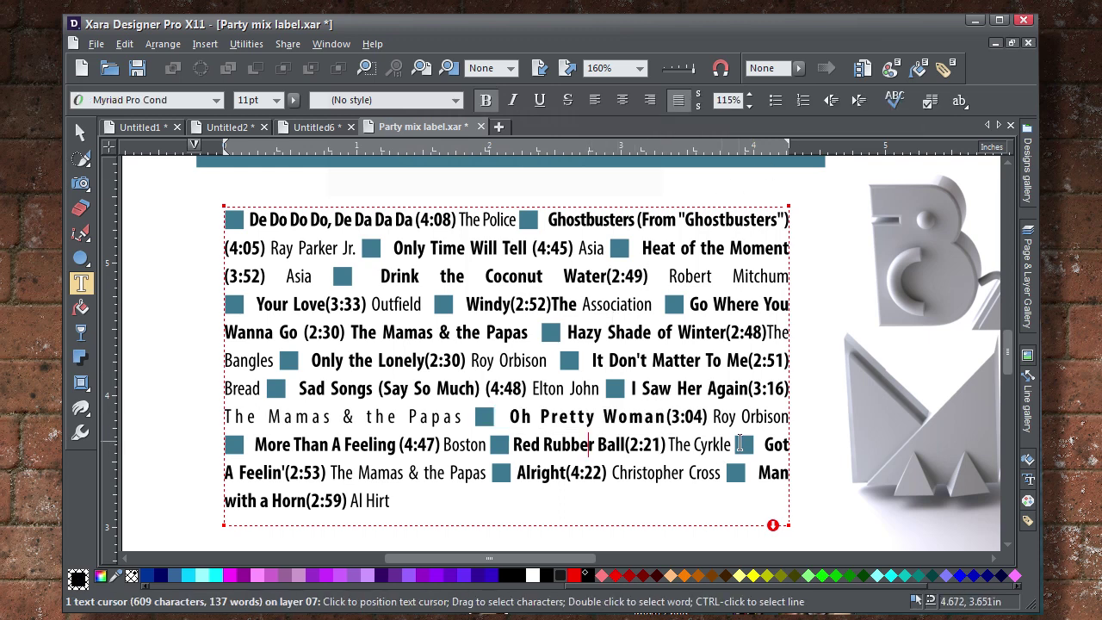
pyautogui.click(738, 445)
pyautogui.press('Return')
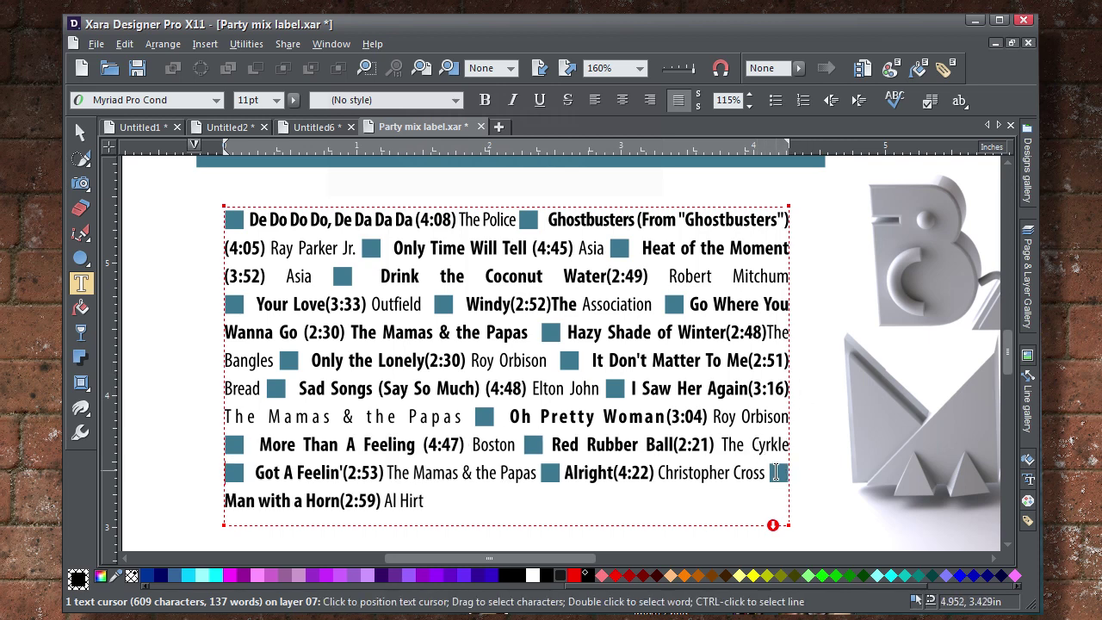
pyautogui.press('Return')
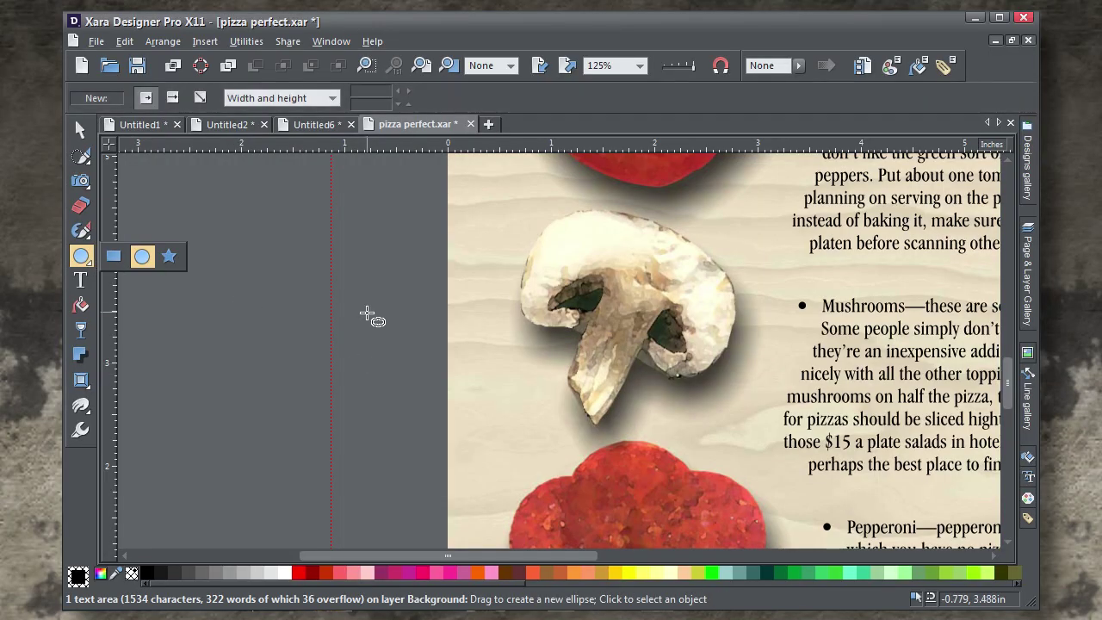
# Draw a small red circle beside the pizza perfect page.
pyautogui.moveTo(367, 314); pyautogui.dragTo(394, 317)
pyautogui.click(80, 129)
pyautogui.scroll(2, 395, 318)
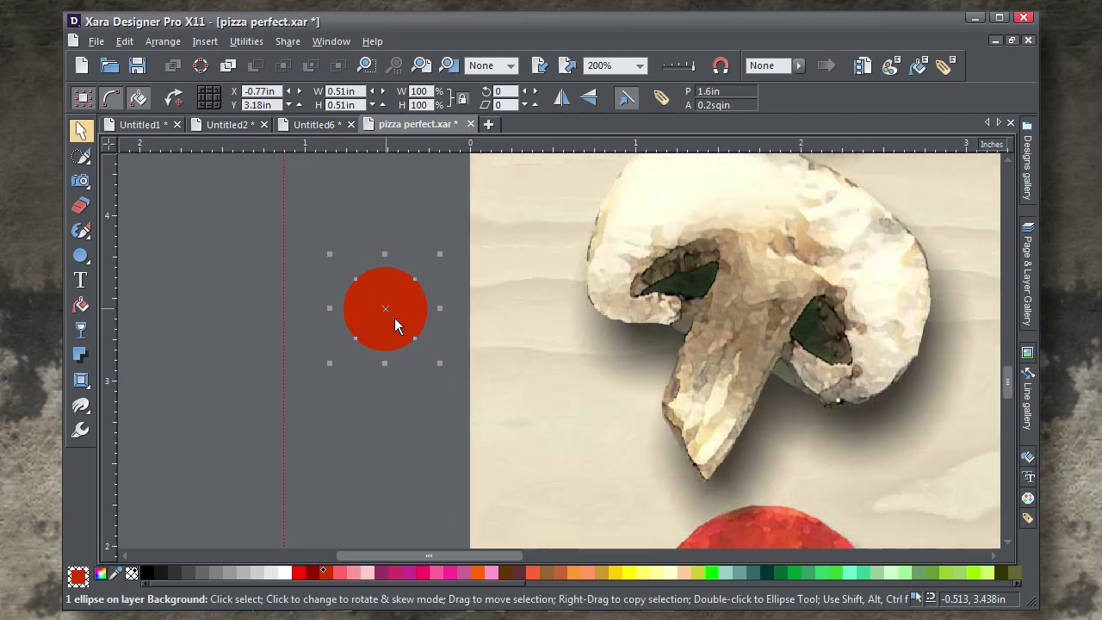
# Draw a triangle from the circle's centre and intersect both into a slice wedge.
pyautogui.moveTo(81, 230)
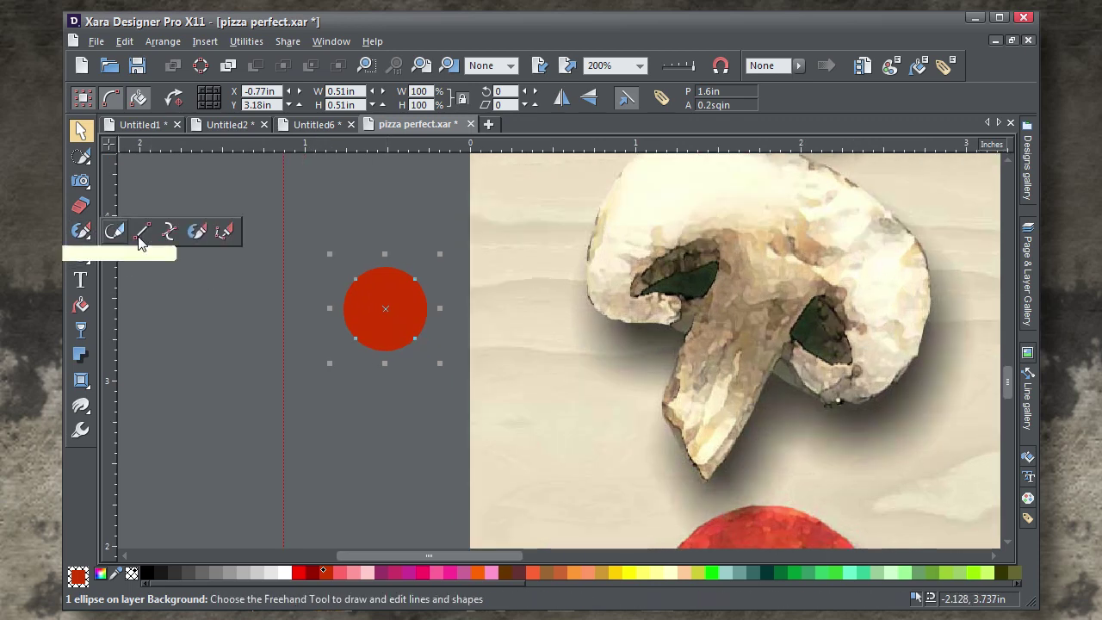
pyautogui.click(224, 231)
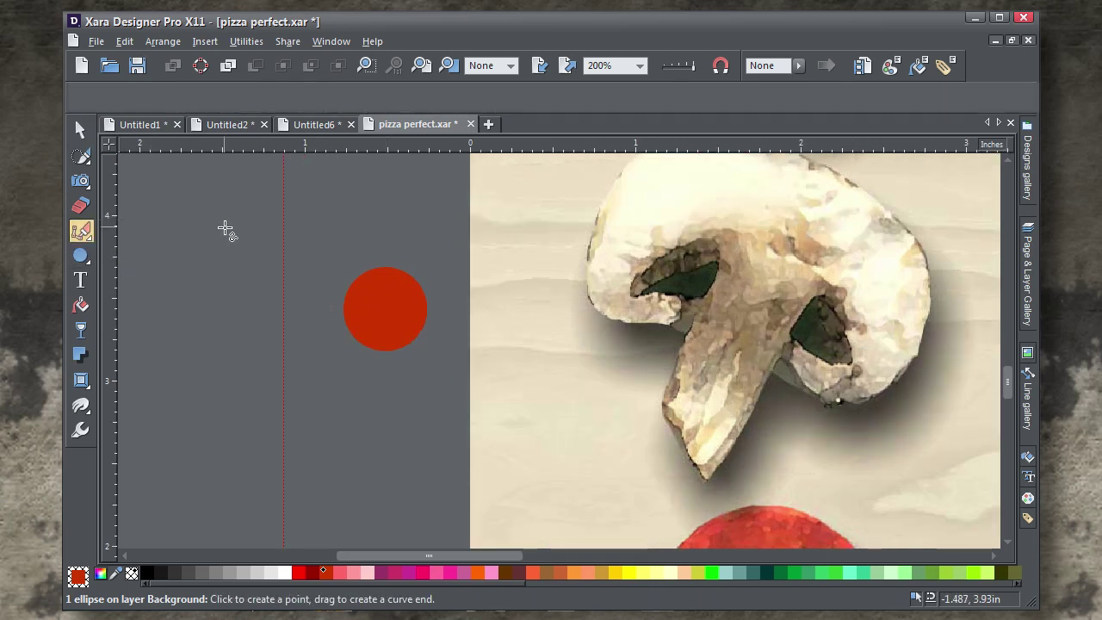
pyautogui.click(437, 284)
pyautogui.click(384, 310)
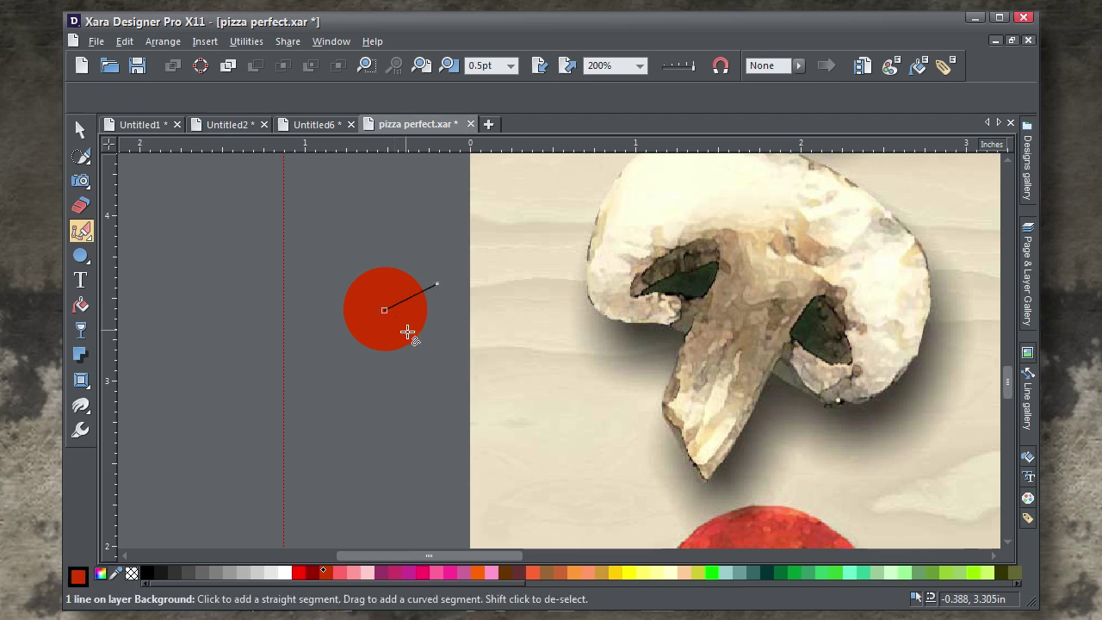
pyautogui.click(437, 335)
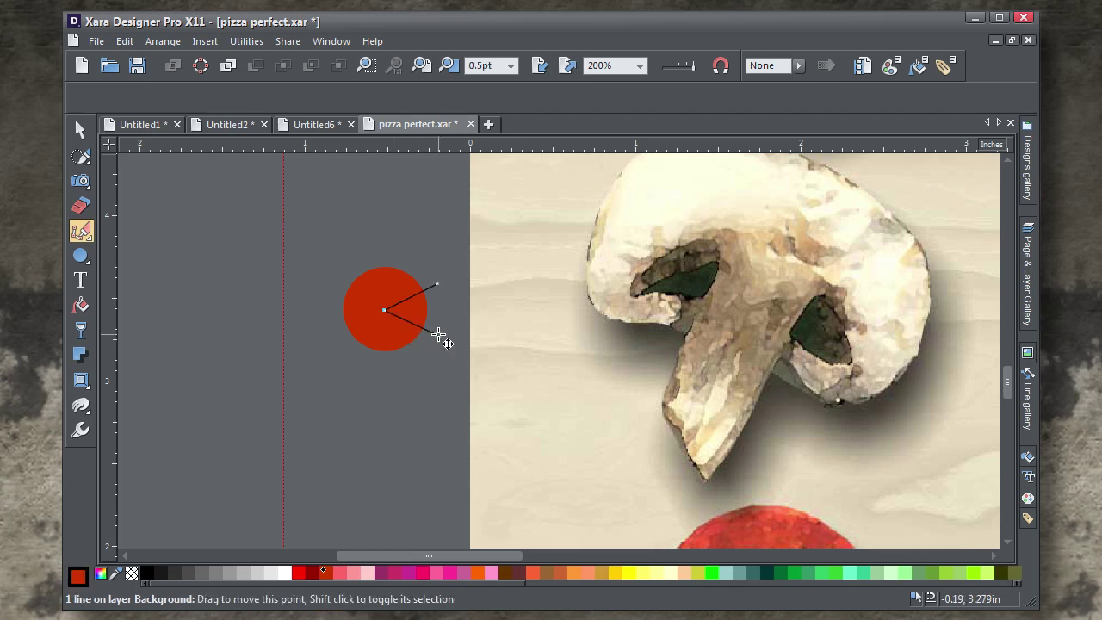
pyautogui.click(438, 286)
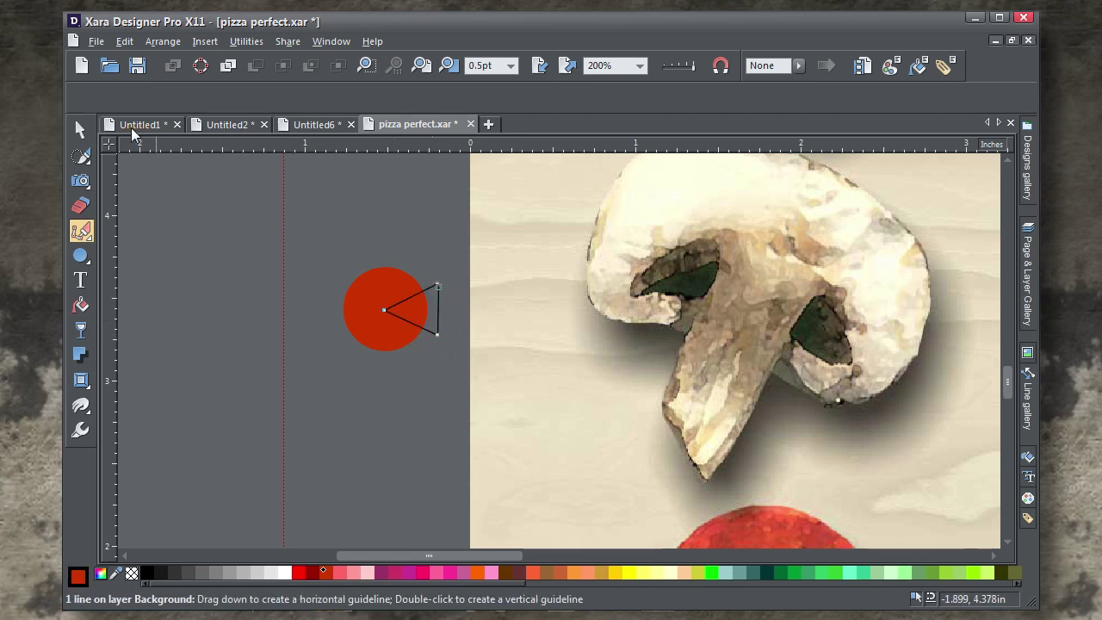
pyautogui.click(438, 286)
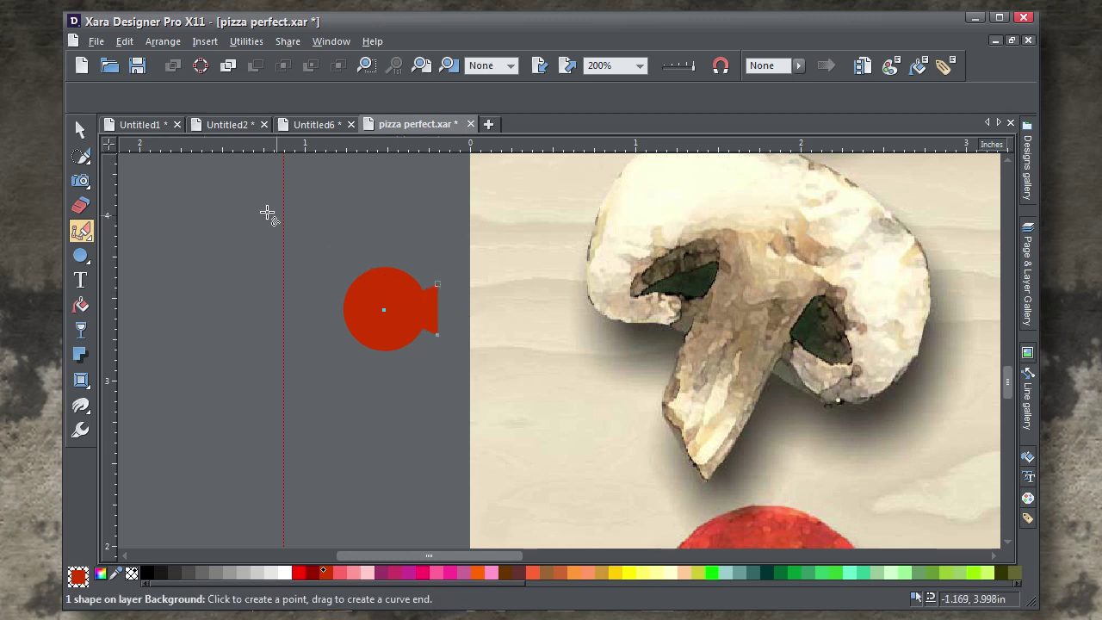
pyautogui.click(81, 130)
pyautogui.moveTo(207, 220); pyautogui.dragTo(465, 369)
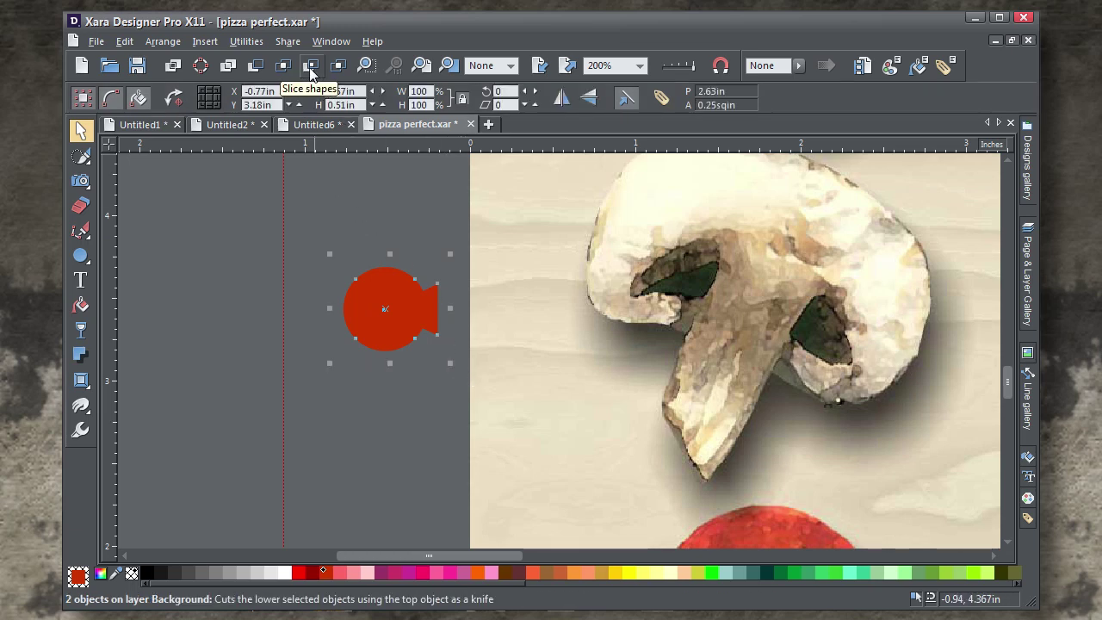
pyautogui.click(283, 65)
# Move the red wedge next to the Mushrooms bullet, pointing right at 0.35in wide.
pyautogui.click(381, 311)
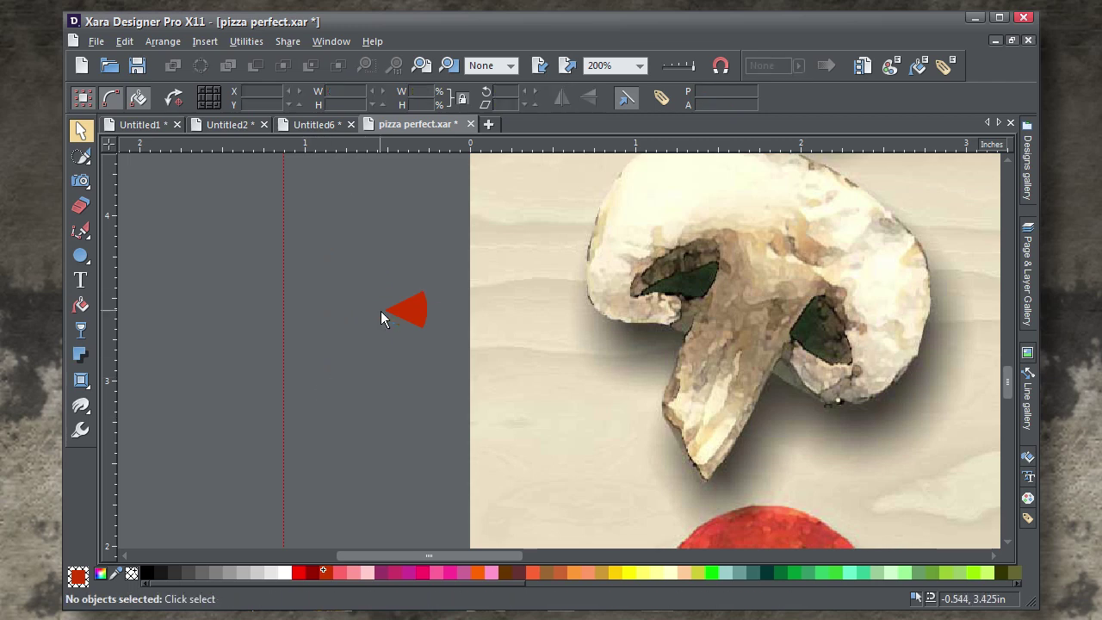
pyautogui.moveTo(381, 311); pyautogui.dragTo(610, 281)
pyautogui.click(624, 322)
pyautogui.click(652, 253)
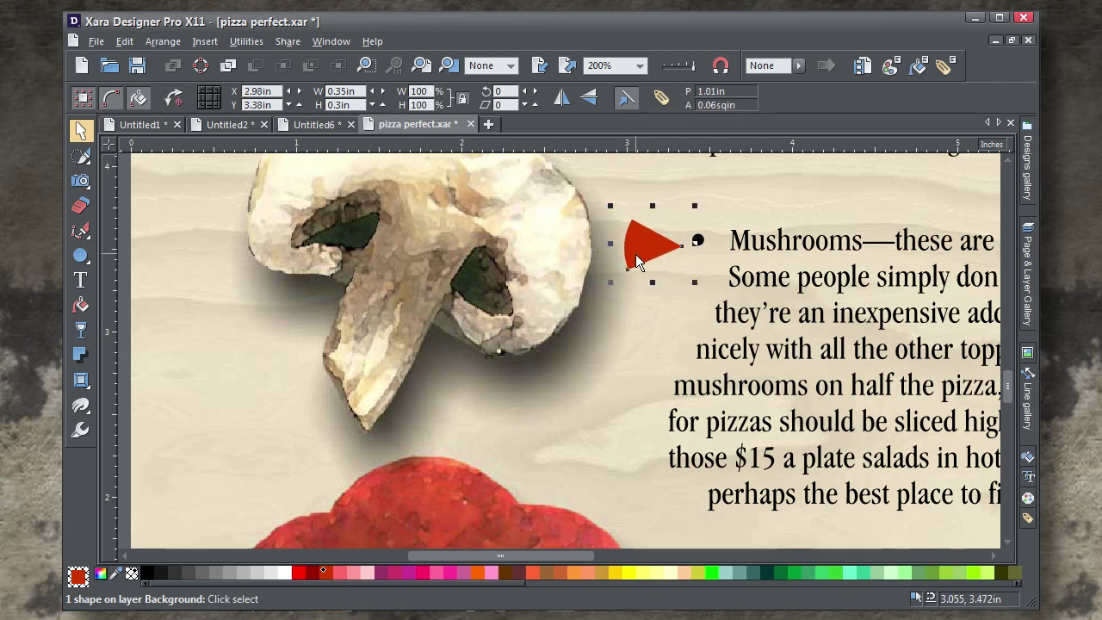
pyautogui.scroll(1, 635, 254)
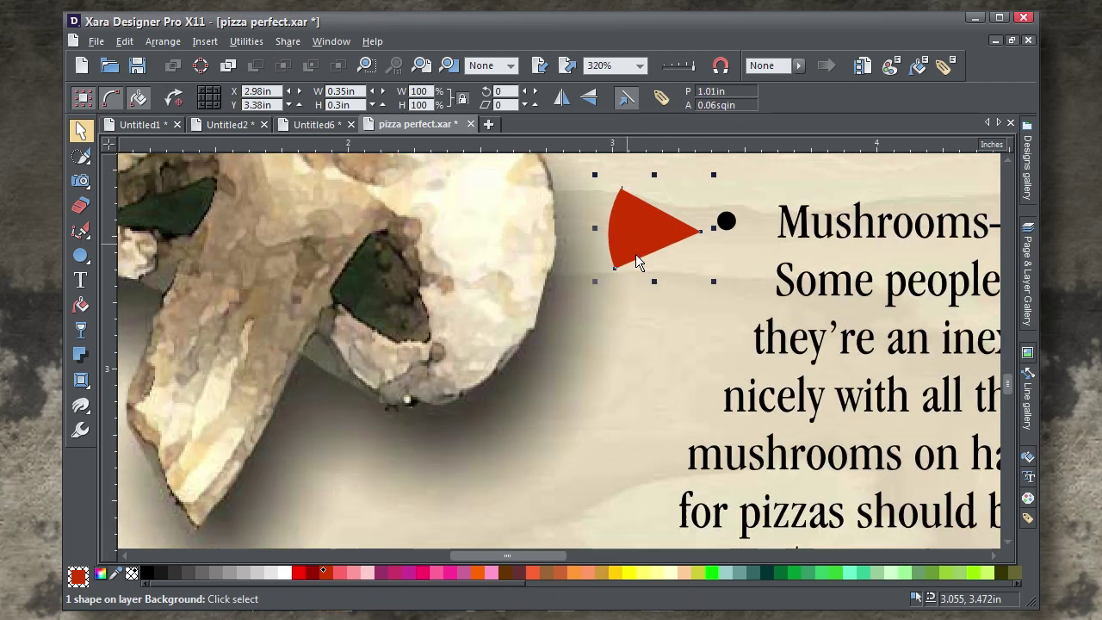
# Draw a closed curved crust outline over the wedge's wide end with the Pen tool.
pyautogui.click(81, 234)
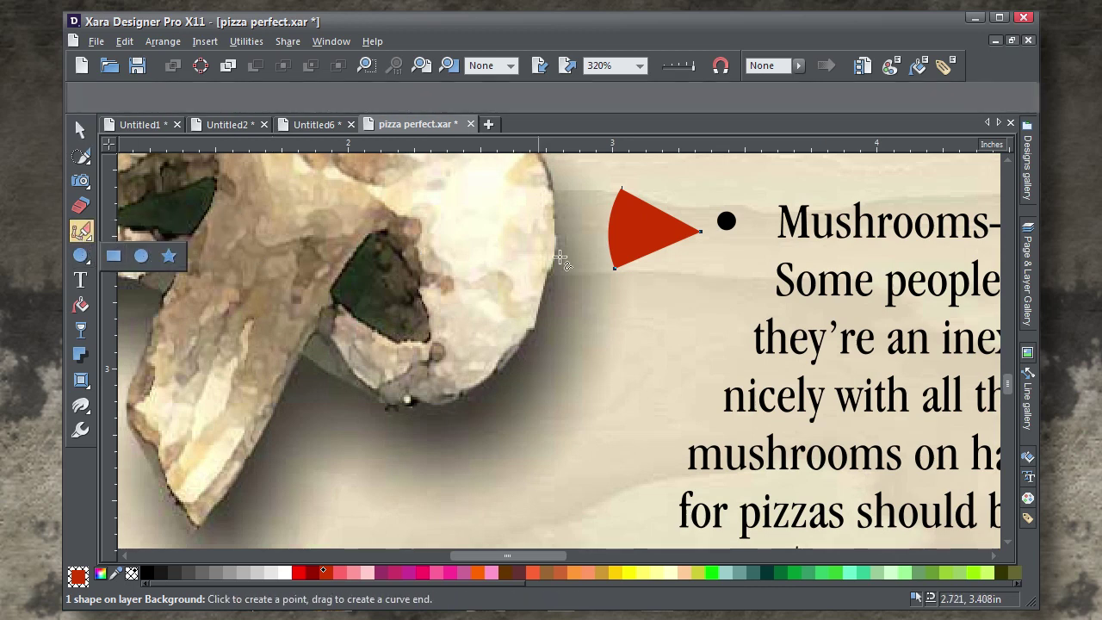
pyautogui.click(638, 186)
pyautogui.moveTo(642, 270); pyautogui.dragTo(633, 279)
pyautogui.moveTo(600, 226); pyautogui.dragTo(597, 197)
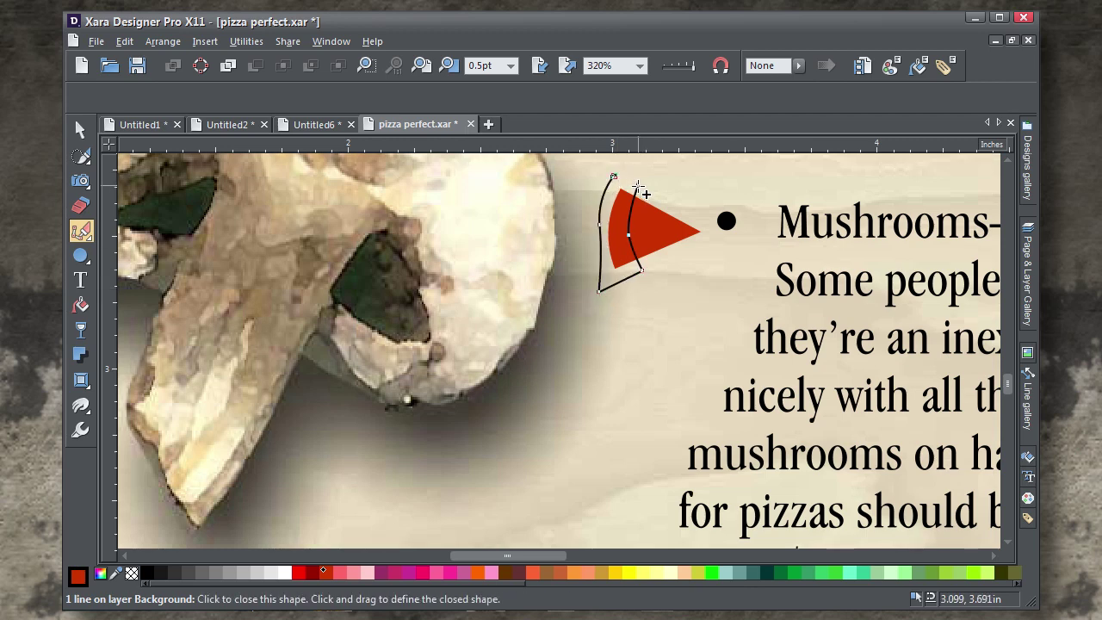
pyautogui.click(637, 186)
# Colour the crust pale cream and give it a linear transparency fading into the red slice.
pyautogui.click(627, 573)
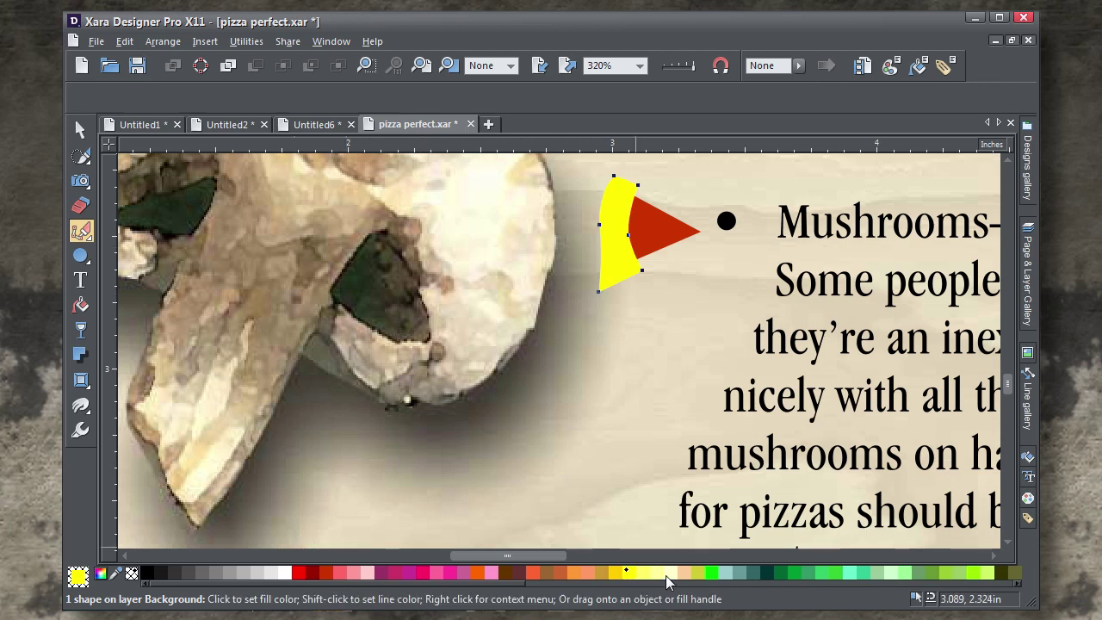
pyautogui.click(666, 573)
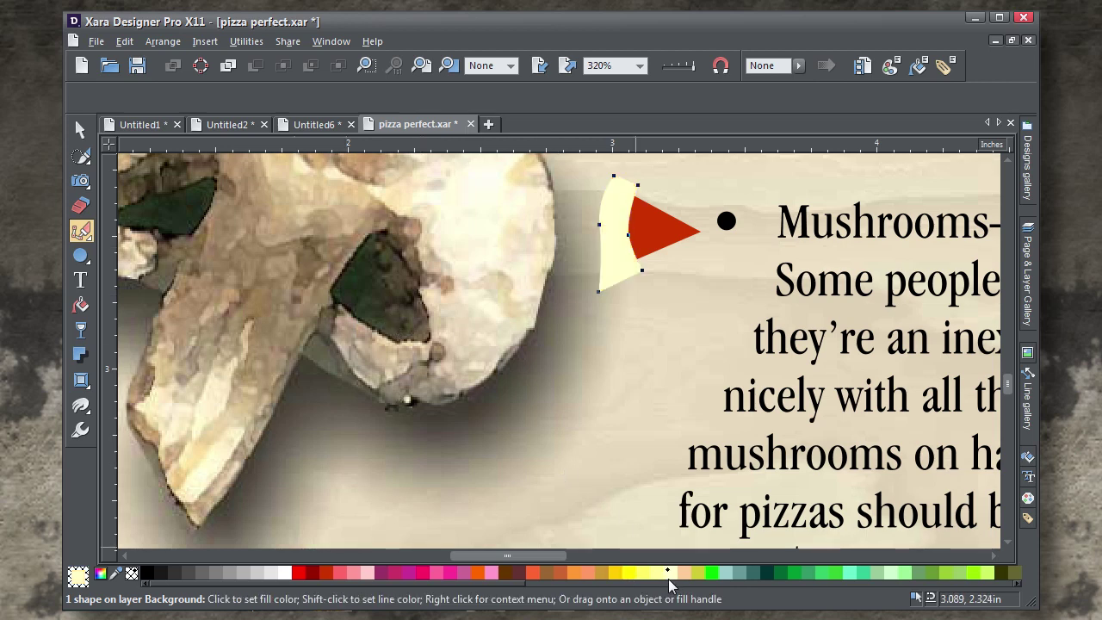
pyautogui.click(80, 129)
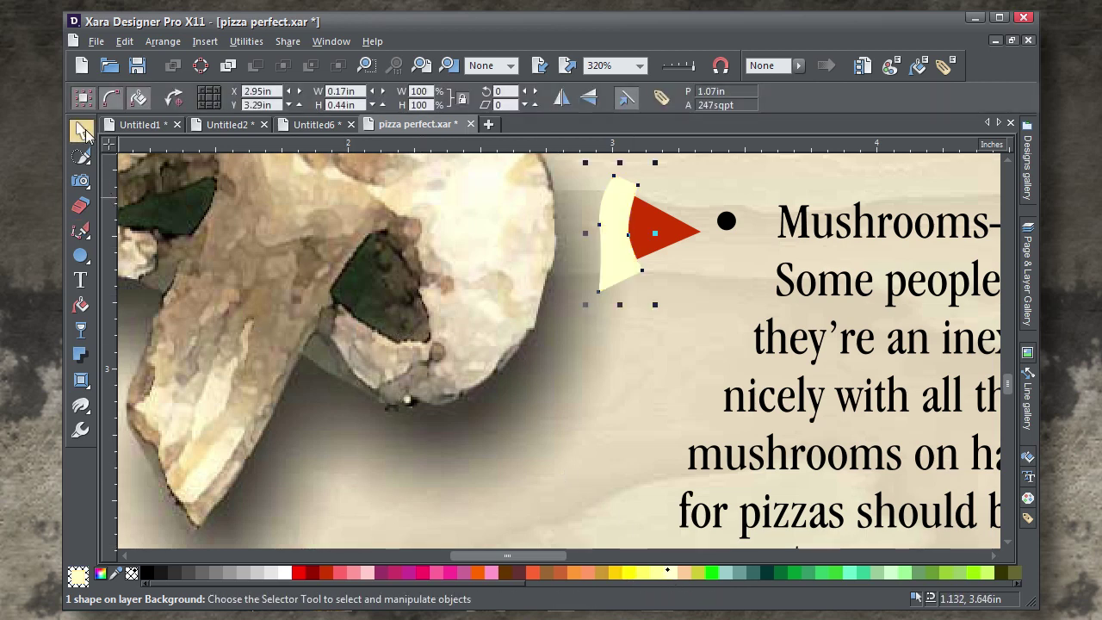
pyautogui.click(80, 330)
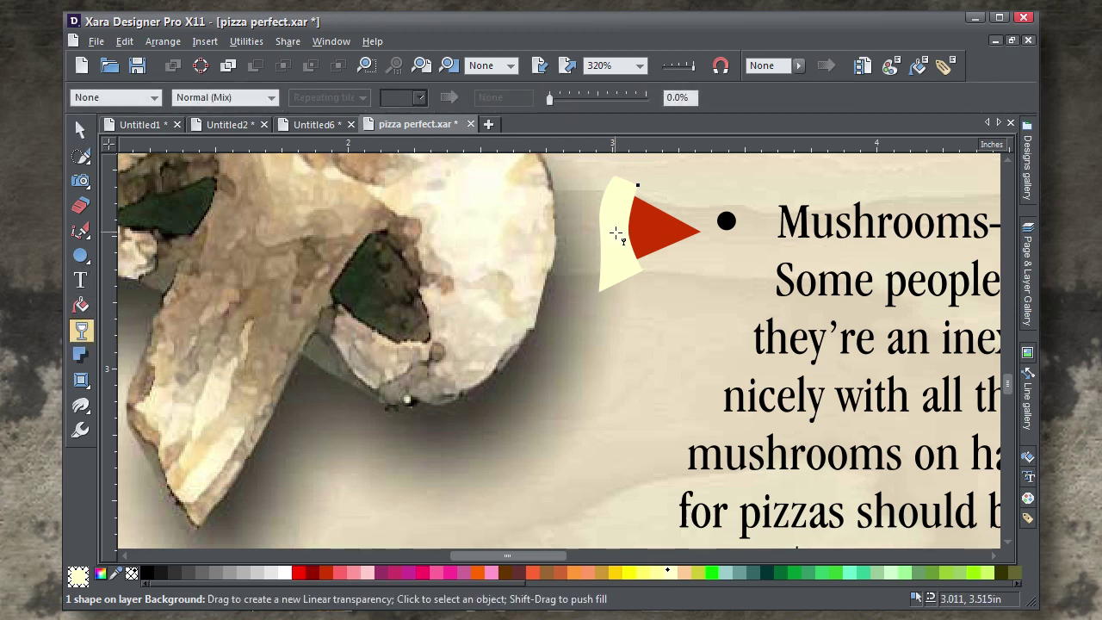
pyautogui.moveTo(616, 233); pyautogui.dragTo(630, 232)
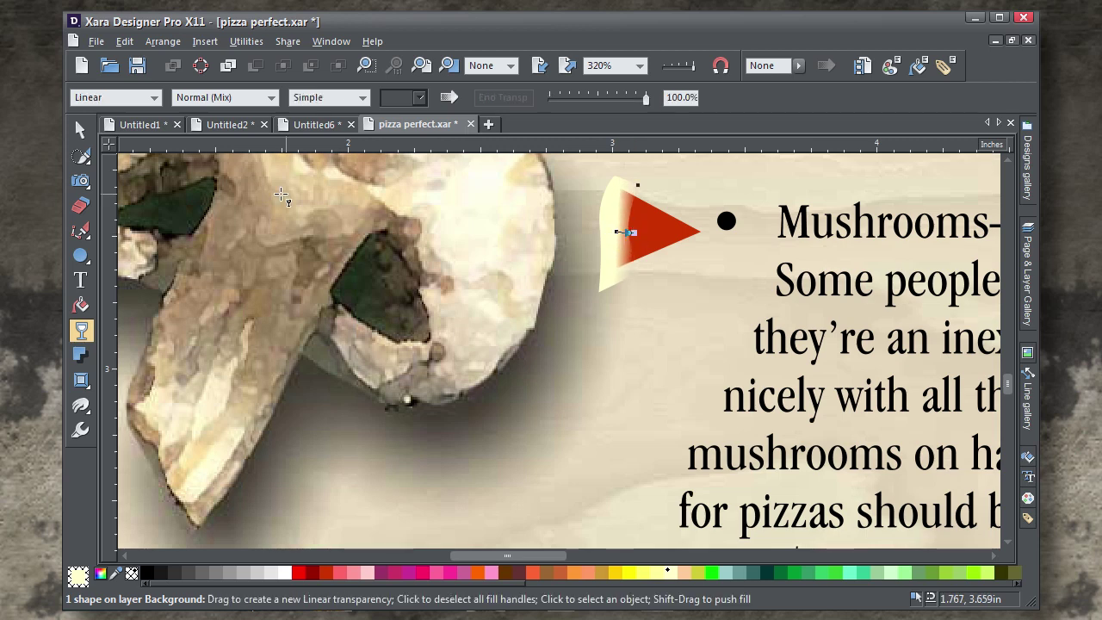
# Select the cream crust with the red triangle and clip it inside (Ctrl+3), then nudge the slice.
pyautogui.click(79, 130)
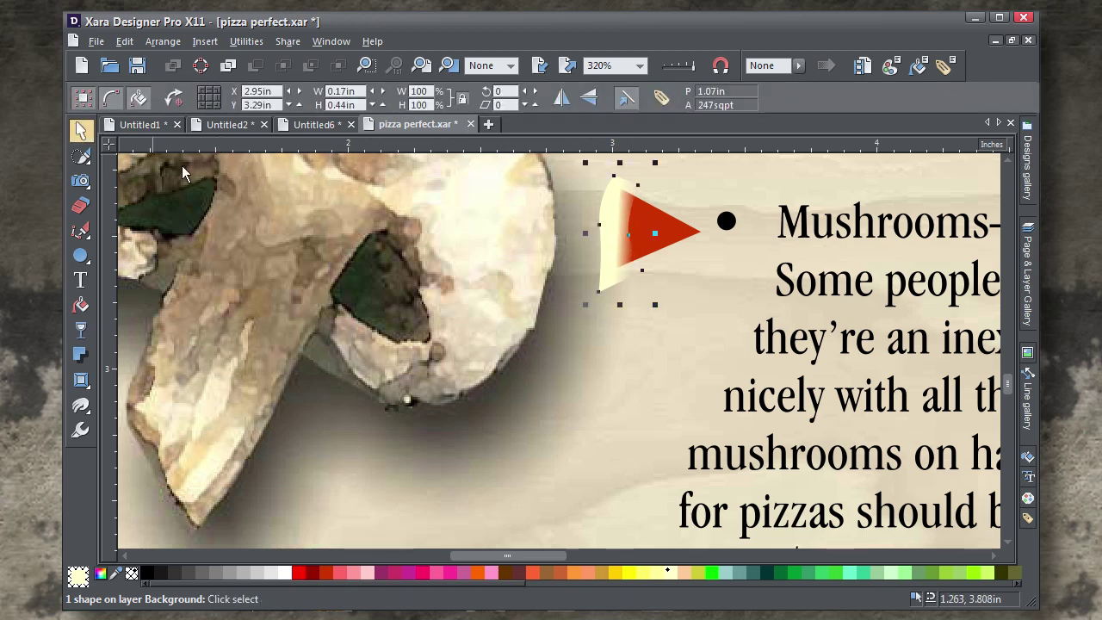
pyautogui.click(694, 209)
pyautogui.moveTo(585, 177); pyautogui.dragTo(675, 264)
pyautogui.hotkey('ctrl', 'z')
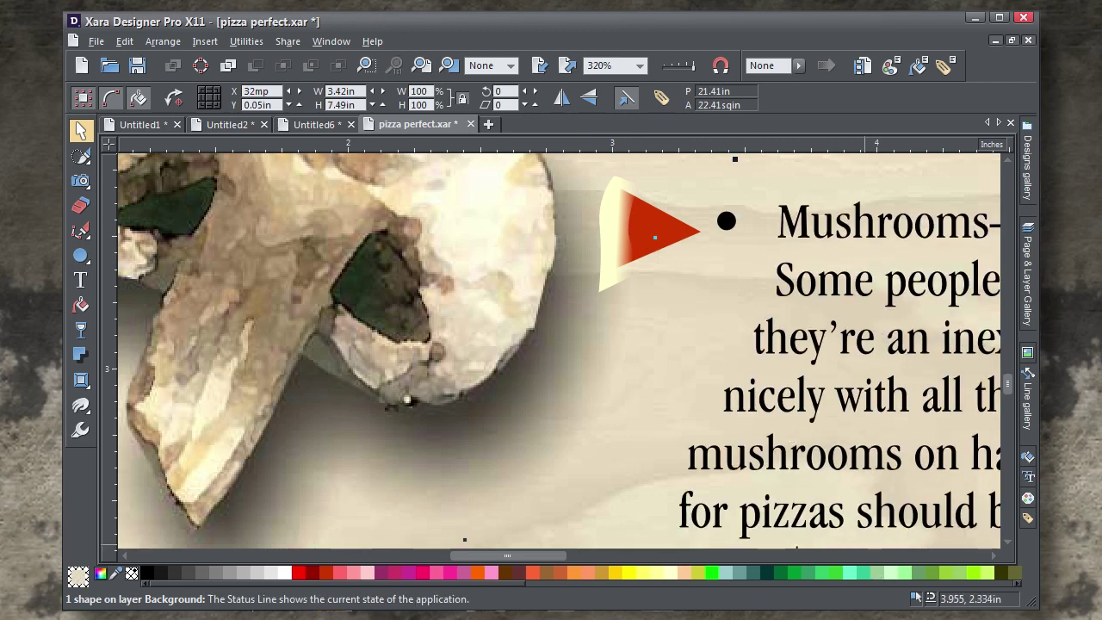
pyautogui.click(686, 329)
pyautogui.click(647, 241)
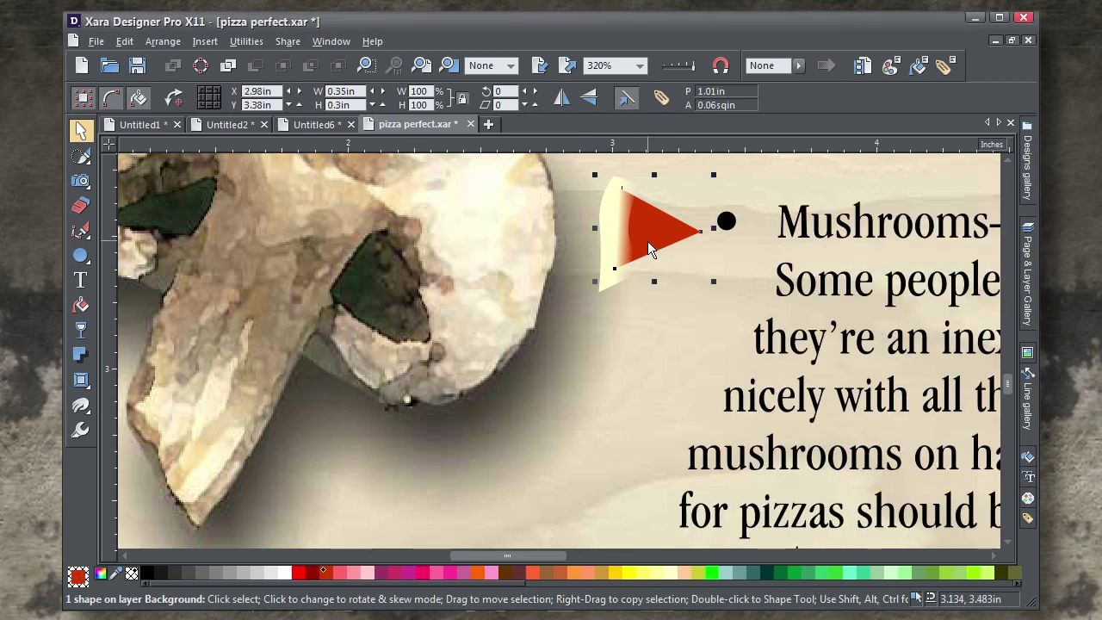
pyautogui.keyDown('shift'); pyautogui.click(609, 254); pyautogui.keyUp('shift')
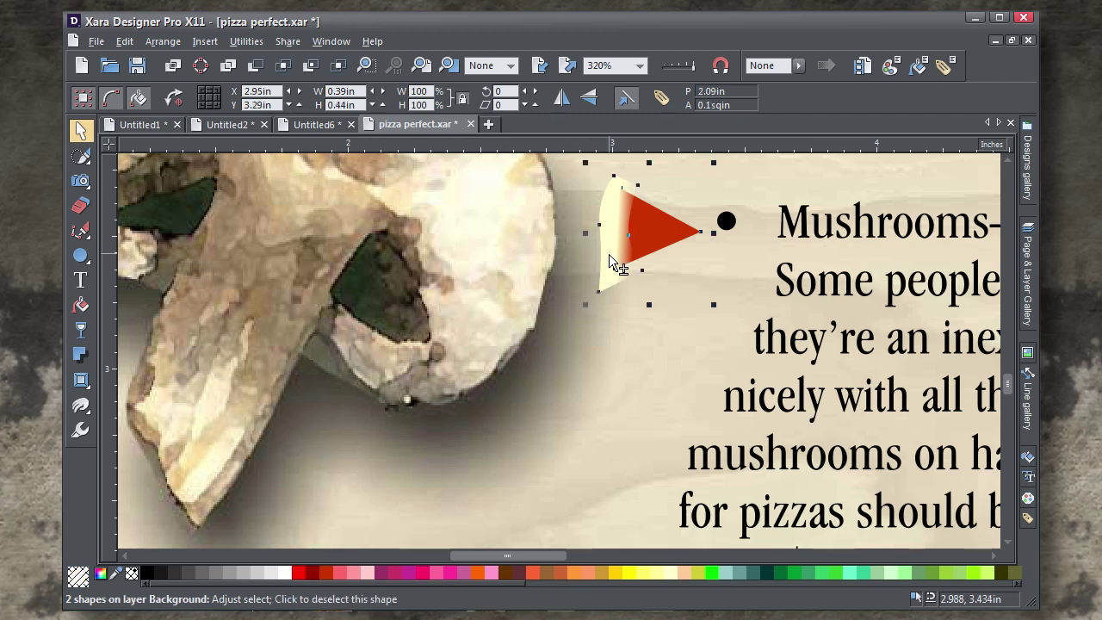
pyautogui.hotkey('ctrl', '3')
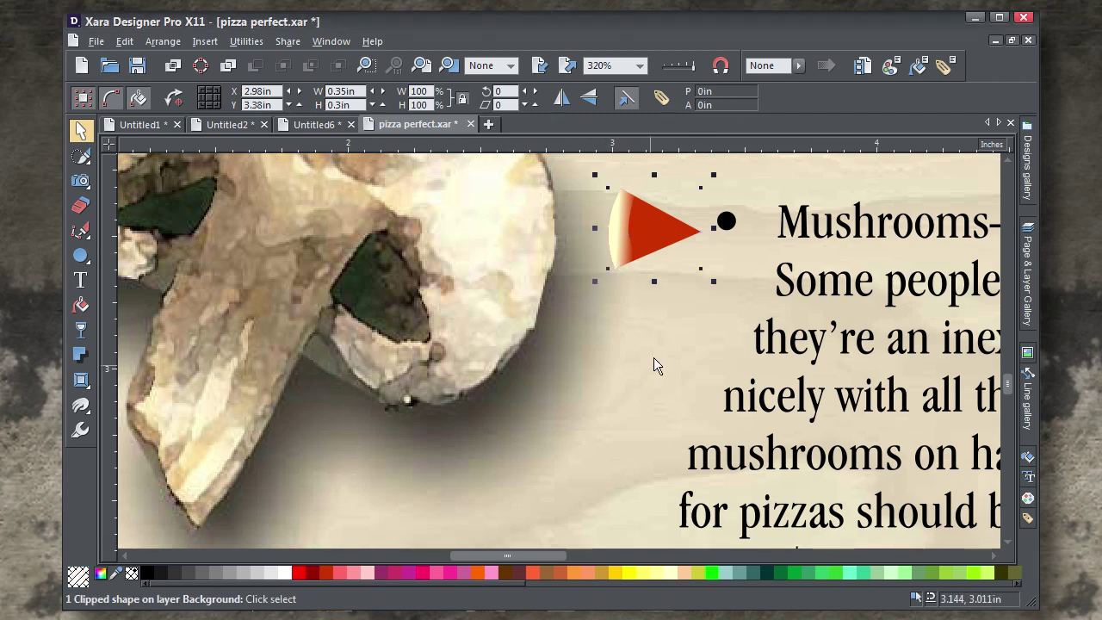
pyautogui.moveTo(645, 244); pyautogui.dragTo(654, 255)
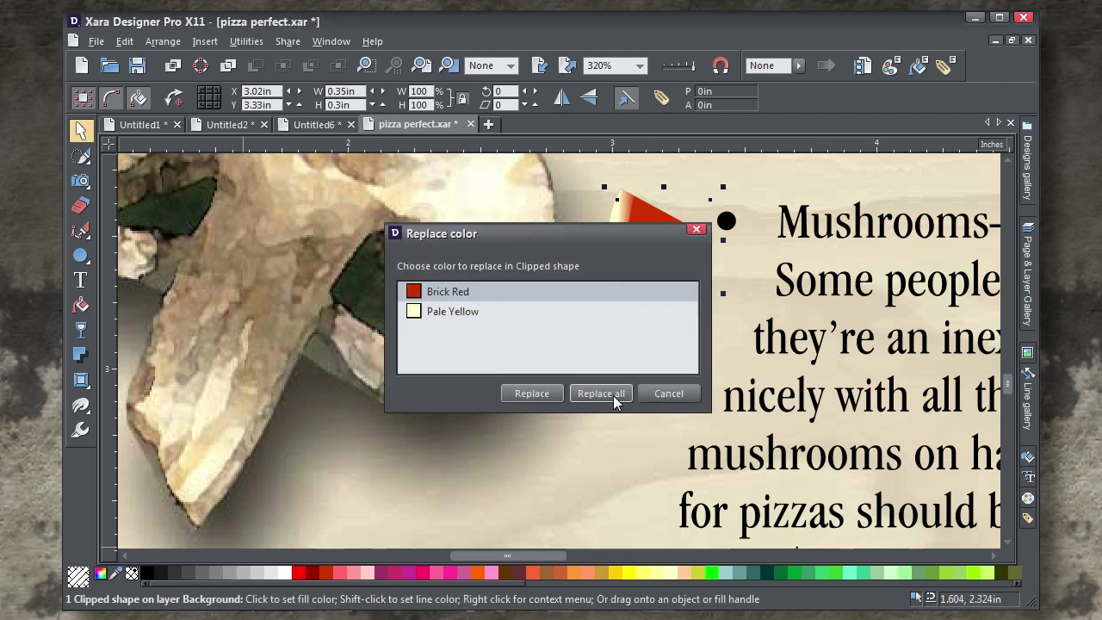
# Make the copied slice grey and 53.5% transparent, then select it with the red slice.
pyautogui.click(613, 396)
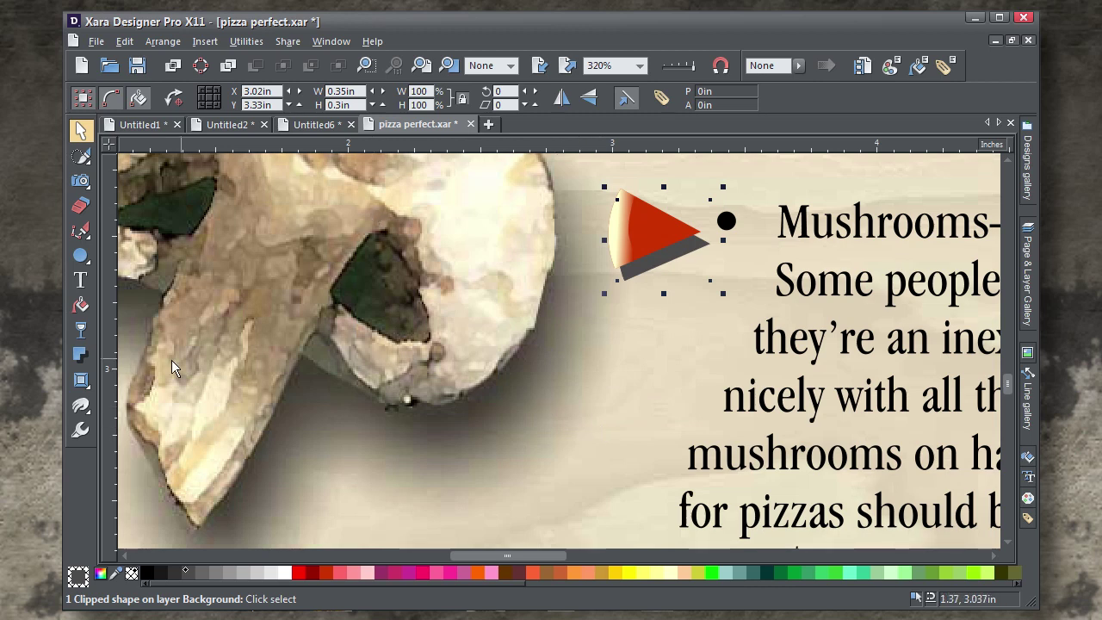
pyautogui.click(80, 330)
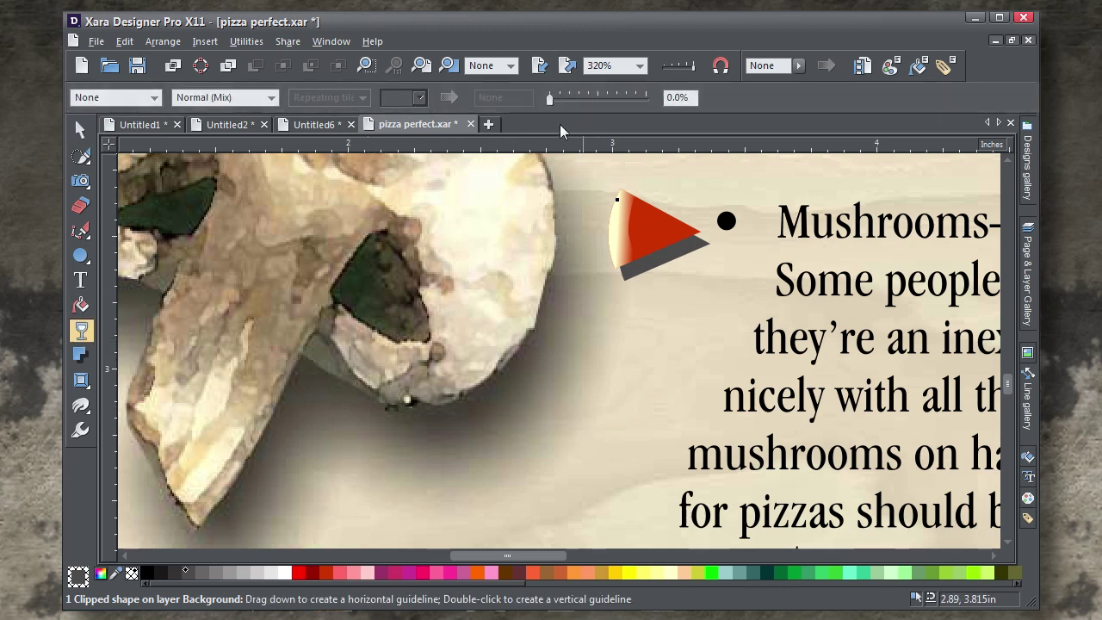
pyautogui.moveTo(549, 98); pyautogui.dragTo(602, 101)
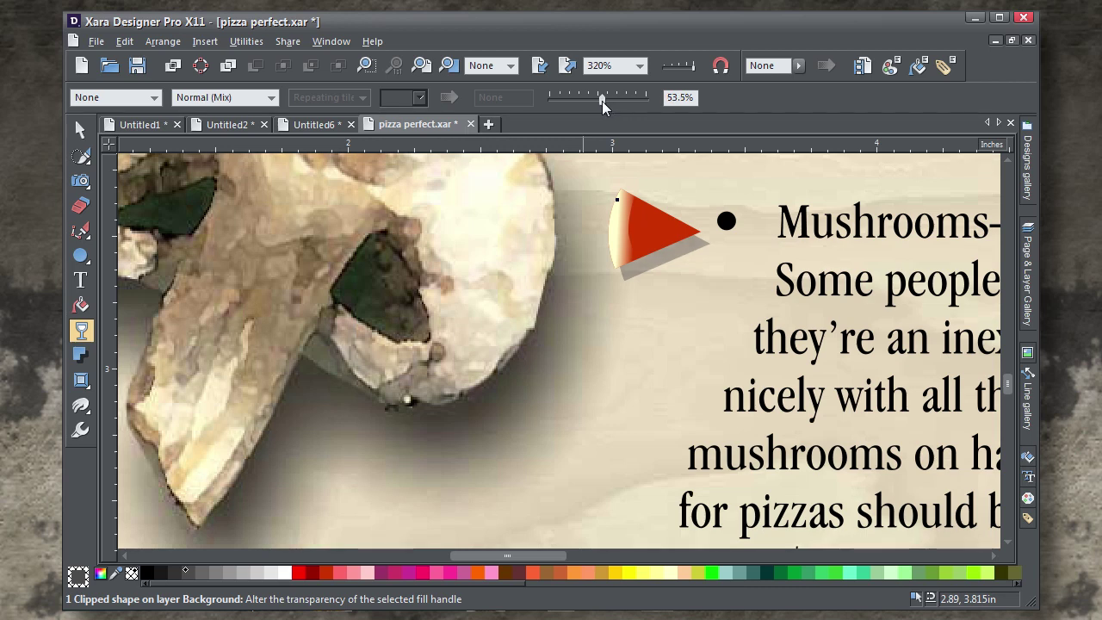
pyautogui.click(81, 130)
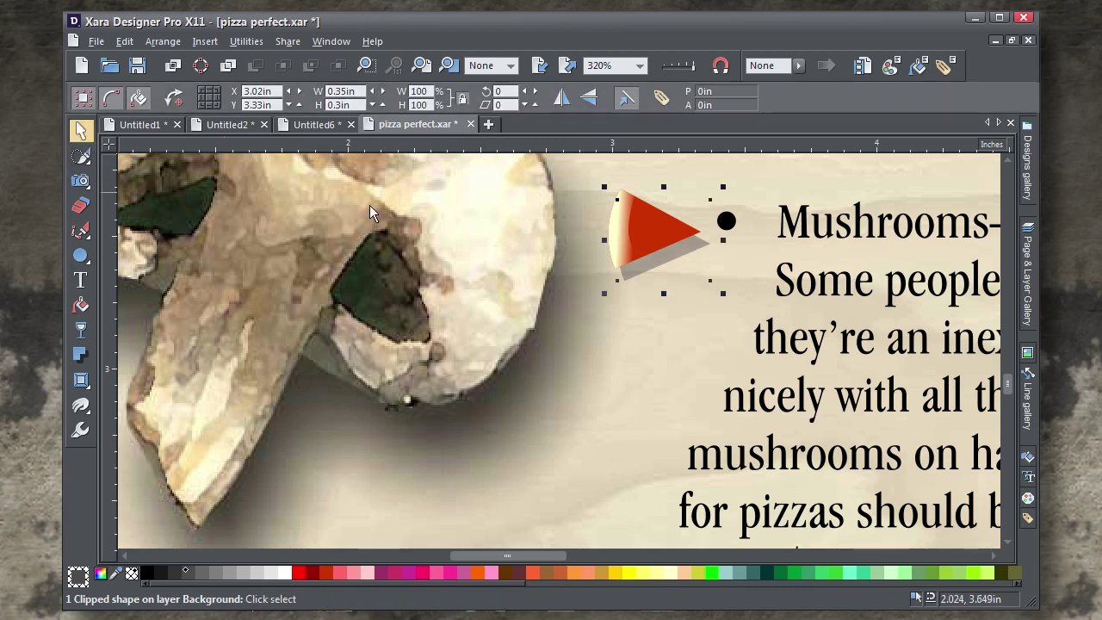
pyautogui.keyDown('shift'); pyautogui.click(629, 237); pyautogui.keyUp('shift')
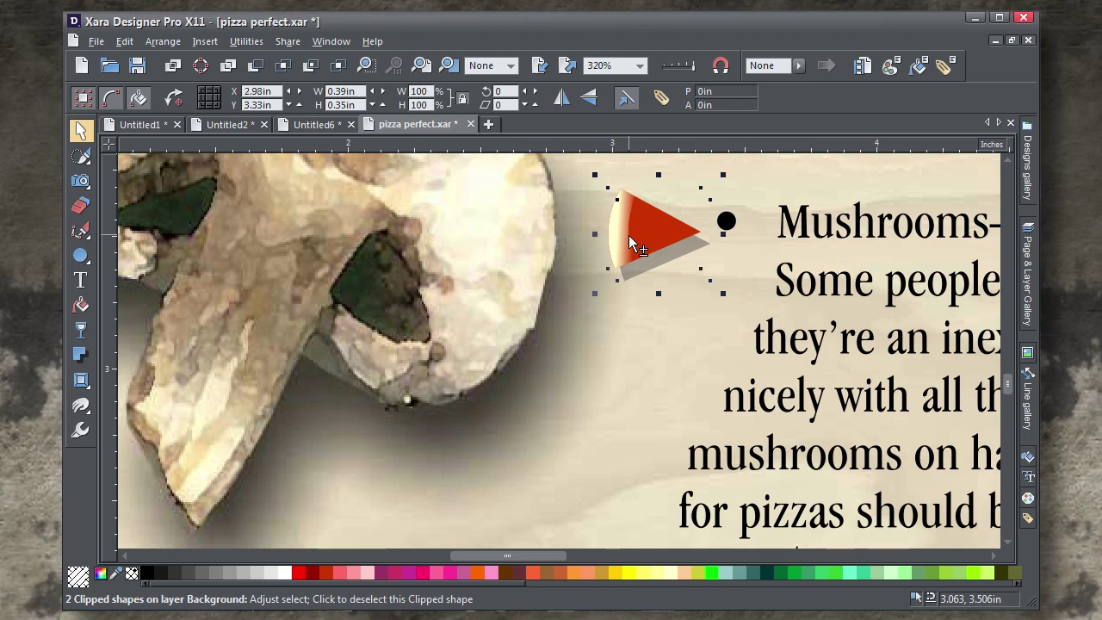
pyautogui.press('ctrl')
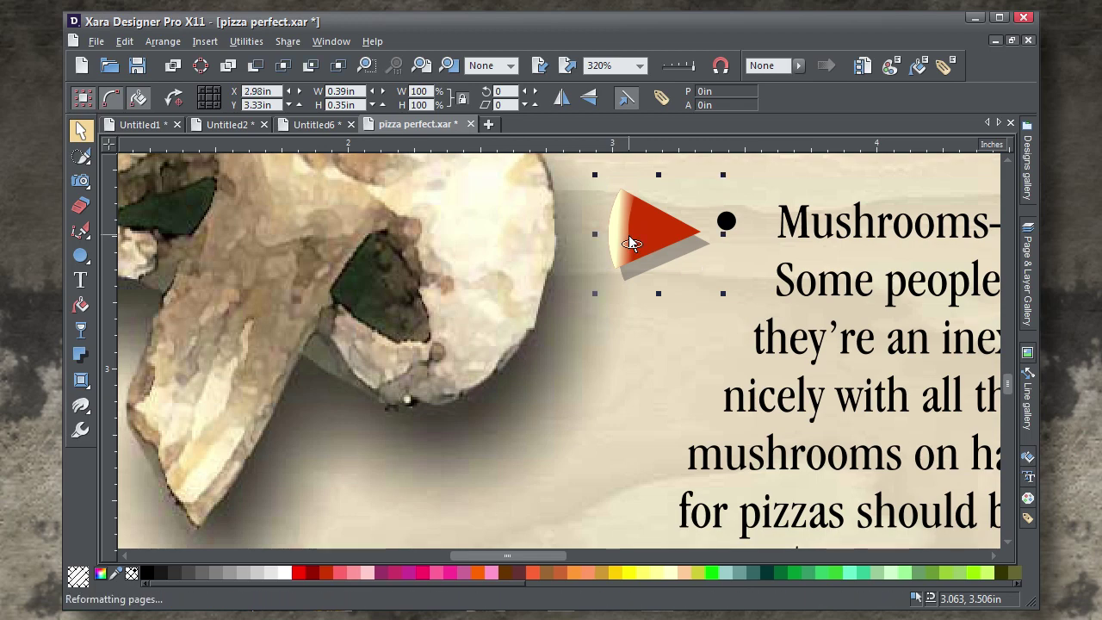
# Move the pizza slice and its shadow off the left of the page.
pyautogui.moveTo(635, 232); pyautogui.dragTo(418, 296)
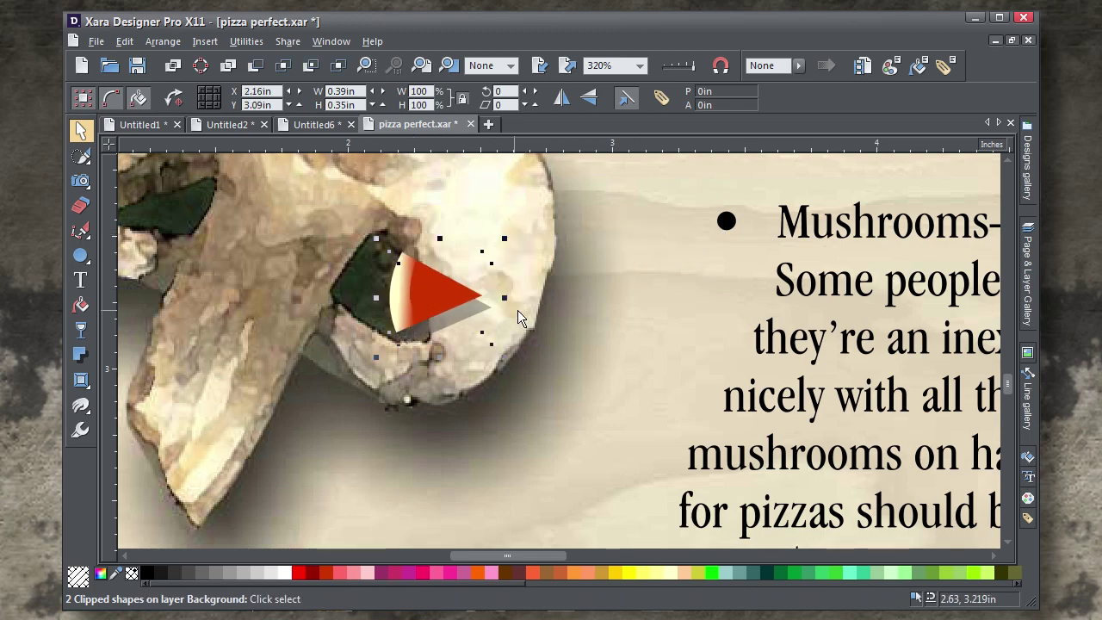
pyautogui.scroll(-3, 532, 304)
pyautogui.moveTo(500, 306); pyautogui.dragTo(181, 289)
pyautogui.scroll(-3, 704, 315)
pyautogui.hotkey('shift', 'F8')
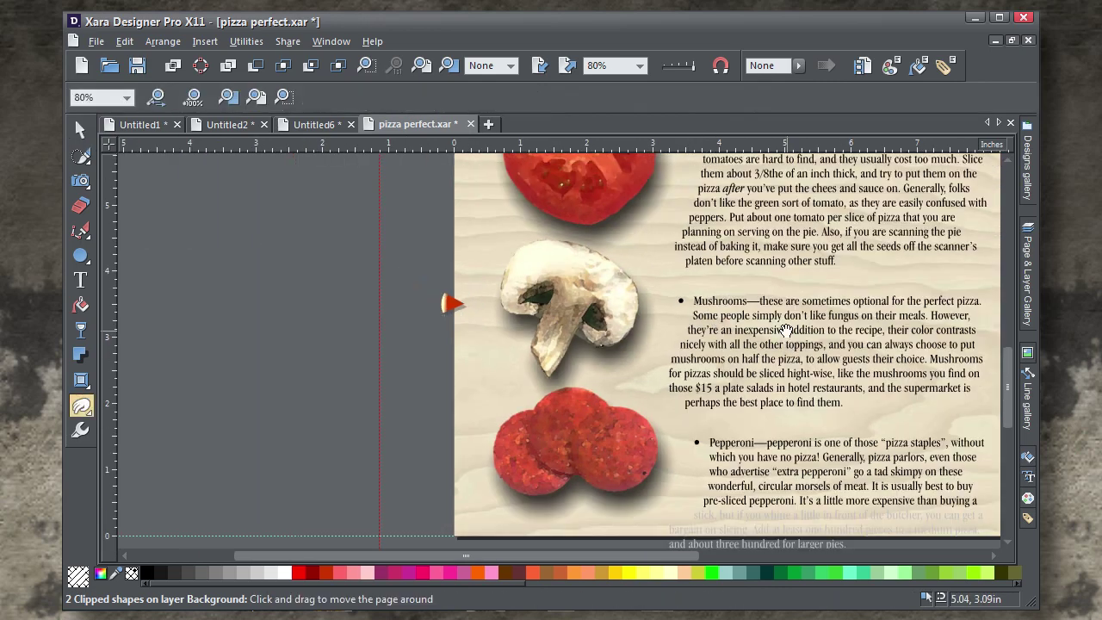
pyautogui.moveTo(786, 329); pyautogui.dragTo(613, 349)
pyautogui.press('F2')
# Paste the pizza slice as the list bullet for the three topping paragraphs.
pyautogui.click(80, 279)
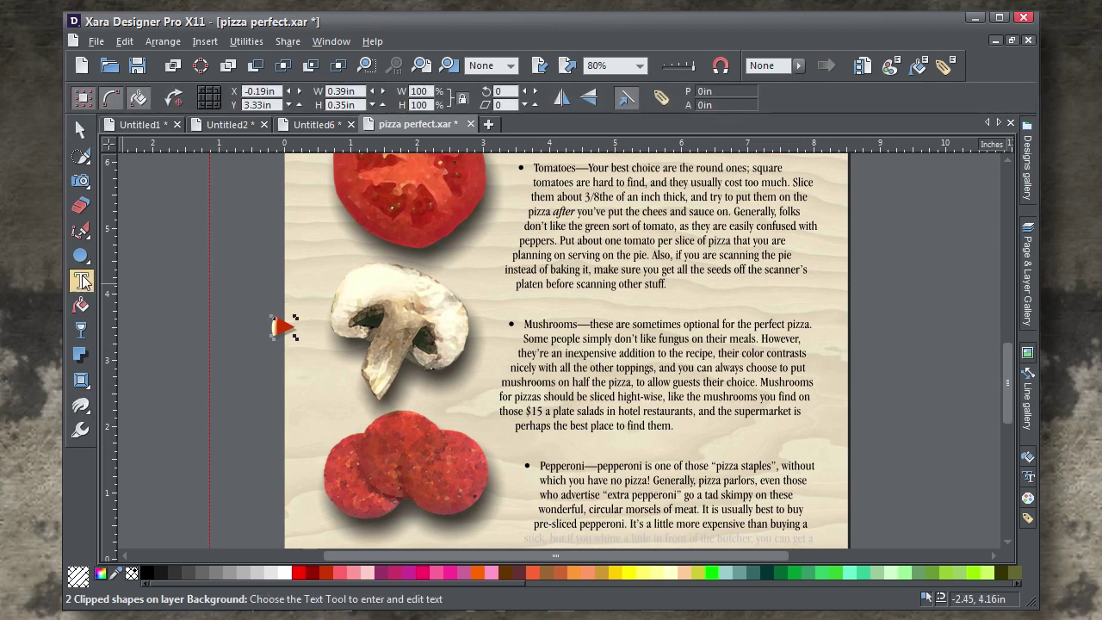
pyautogui.moveTo(529, 167); pyautogui.dragTo(834, 539)
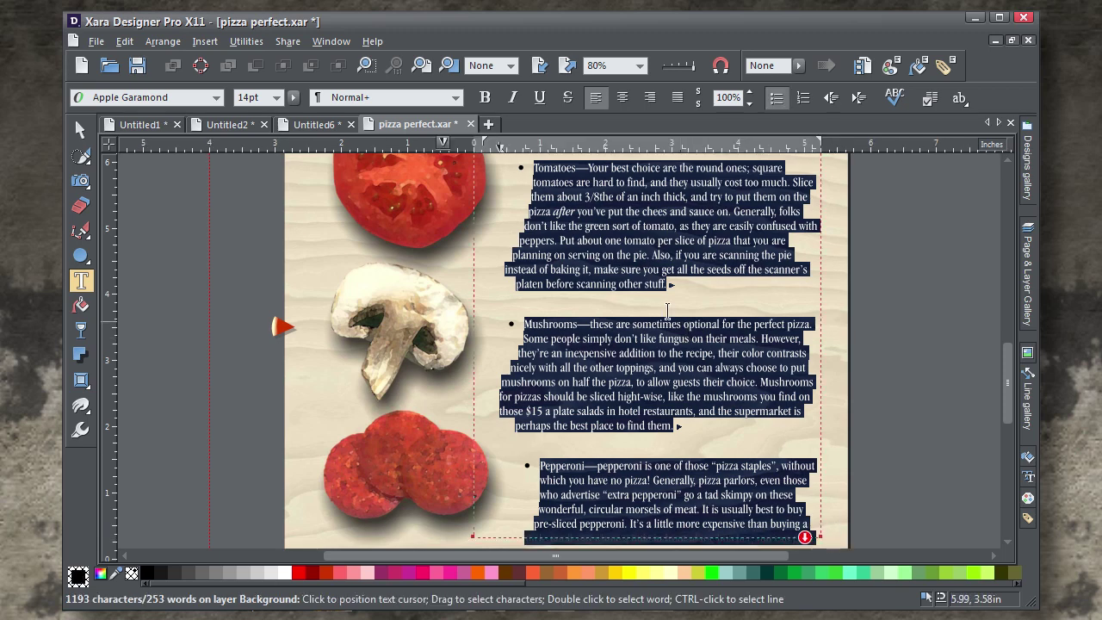
pyautogui.rightClick(616, 244)
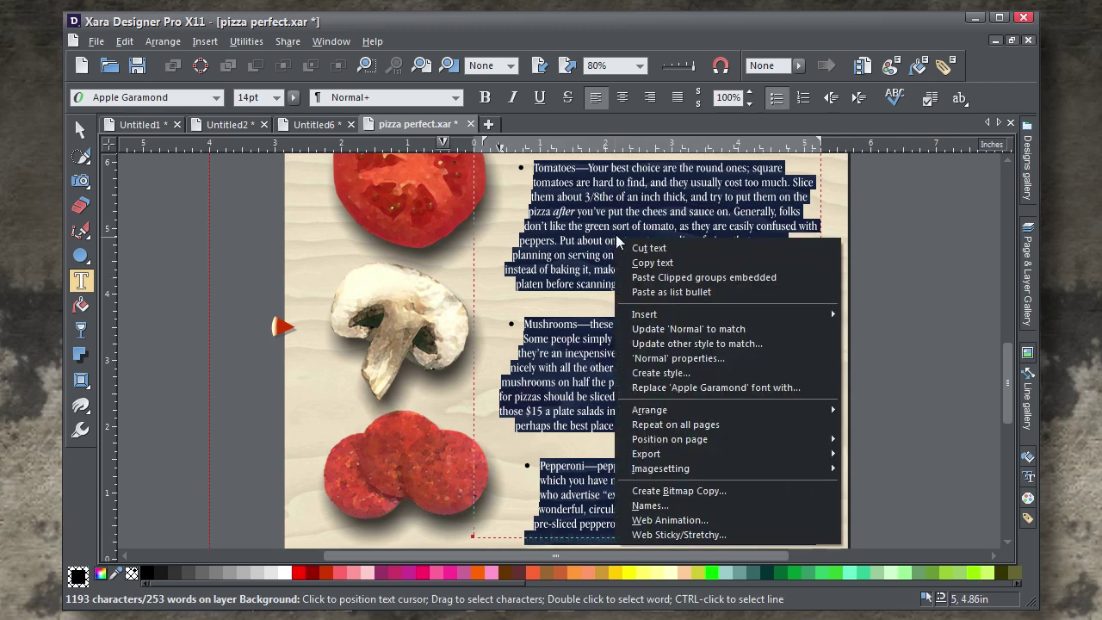
pyautogui.click(657, 293)
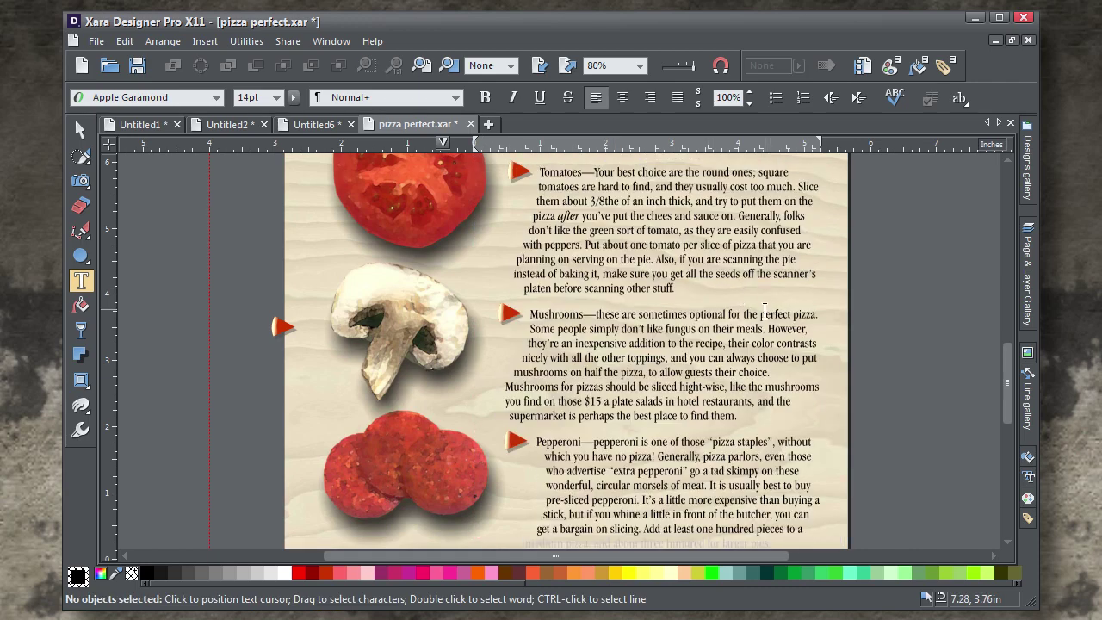
# Bold the lead-in words Tomatoes, Mushrooms and Pepperoni in the bulleted paragraphs.
pyautogui.click(731, 321)
pyautogui.scroll(-1, 694, 394)
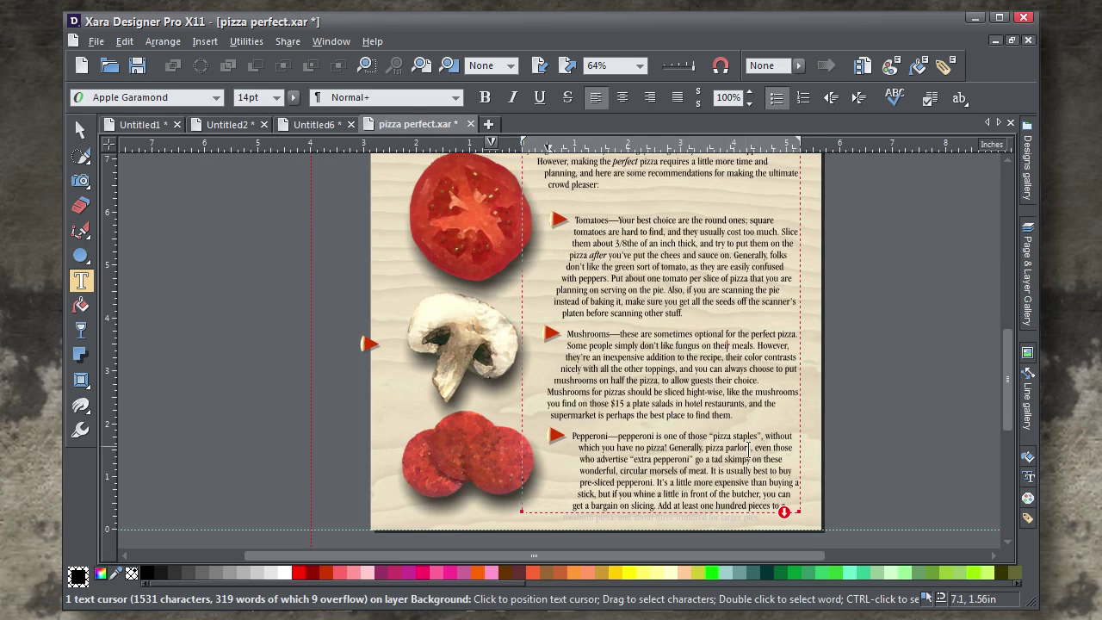
pyautogui.scroll(-1, 749, 448)
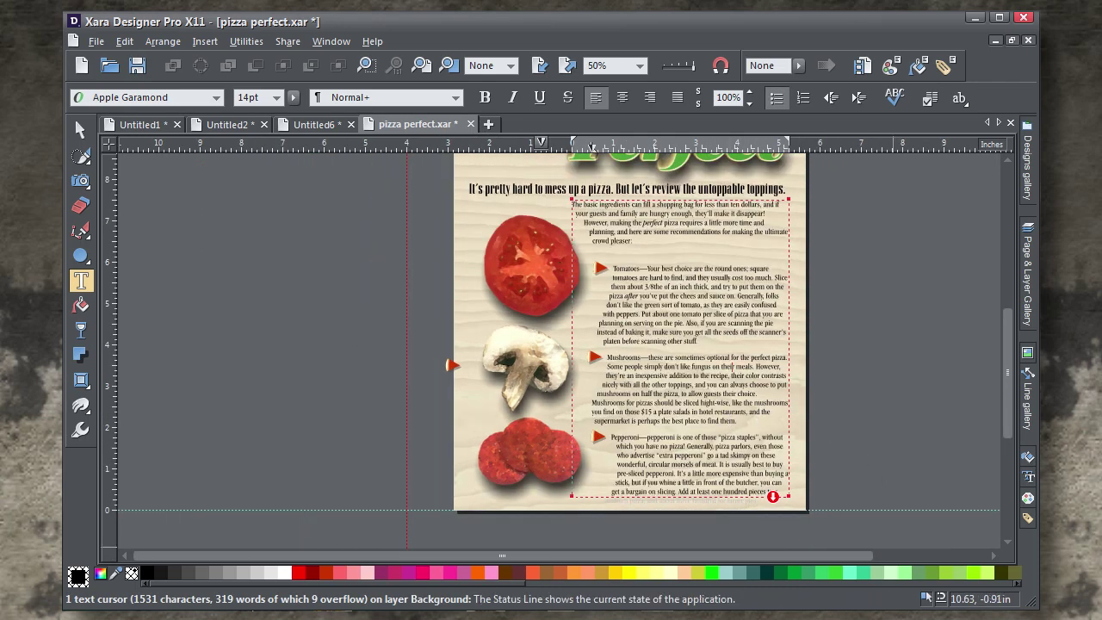
pyautogui.click(80, 129)
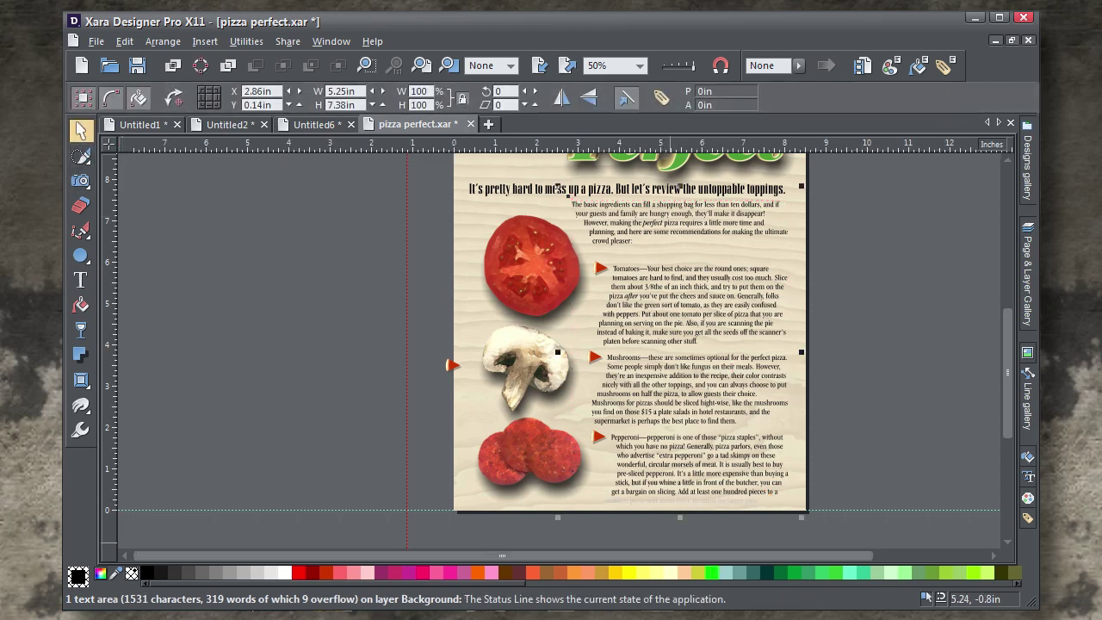
pyautogui.press('Escape')
pyautogui.scroll(1, 202, 231)
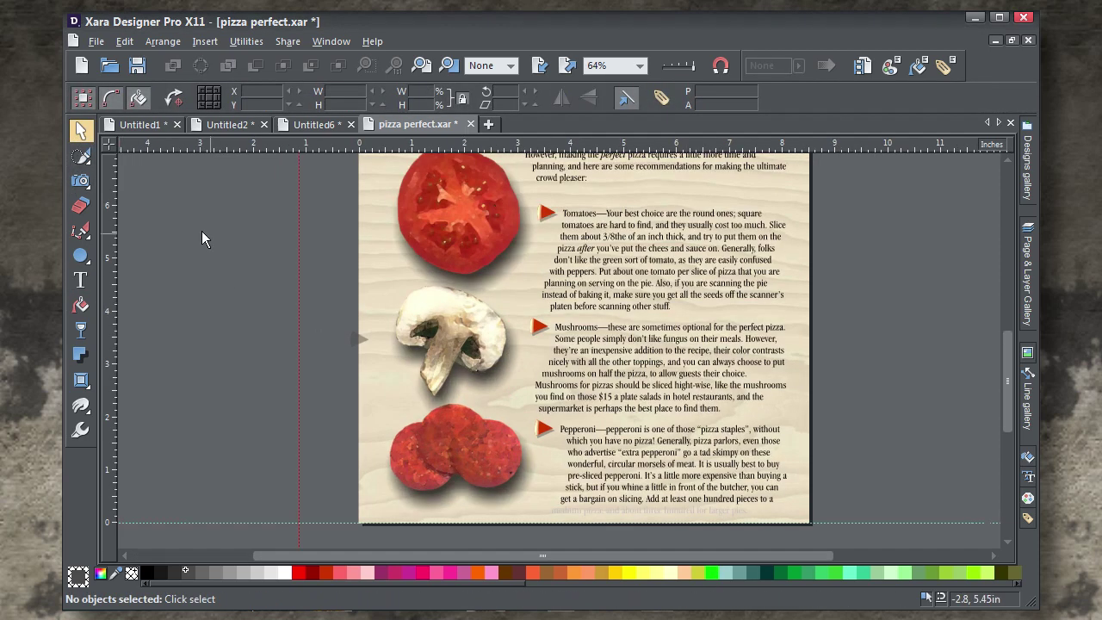
pyautogui.click(85, 280)
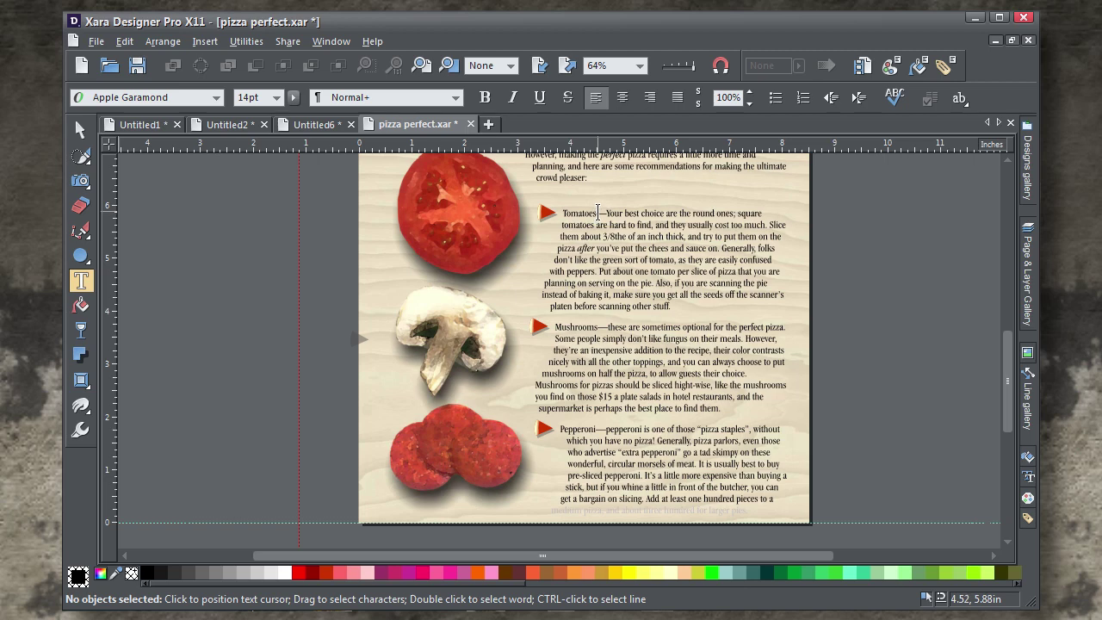
pyautogui.moveTo(597, 210); pyautogui.dragTo(565, 212)
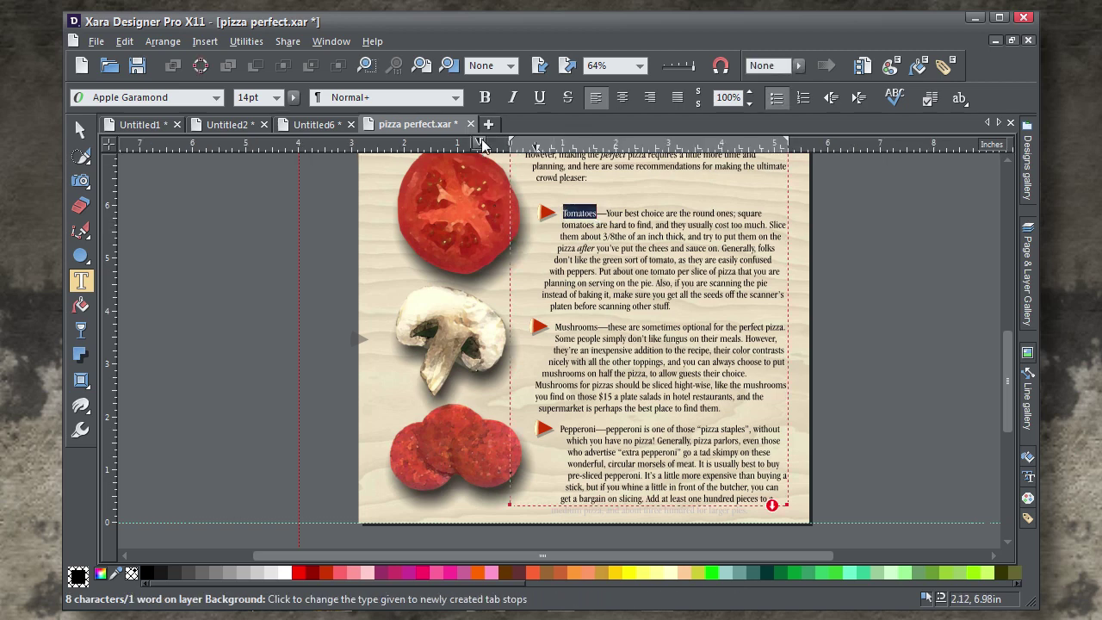
pyautogui.click(483, 98)
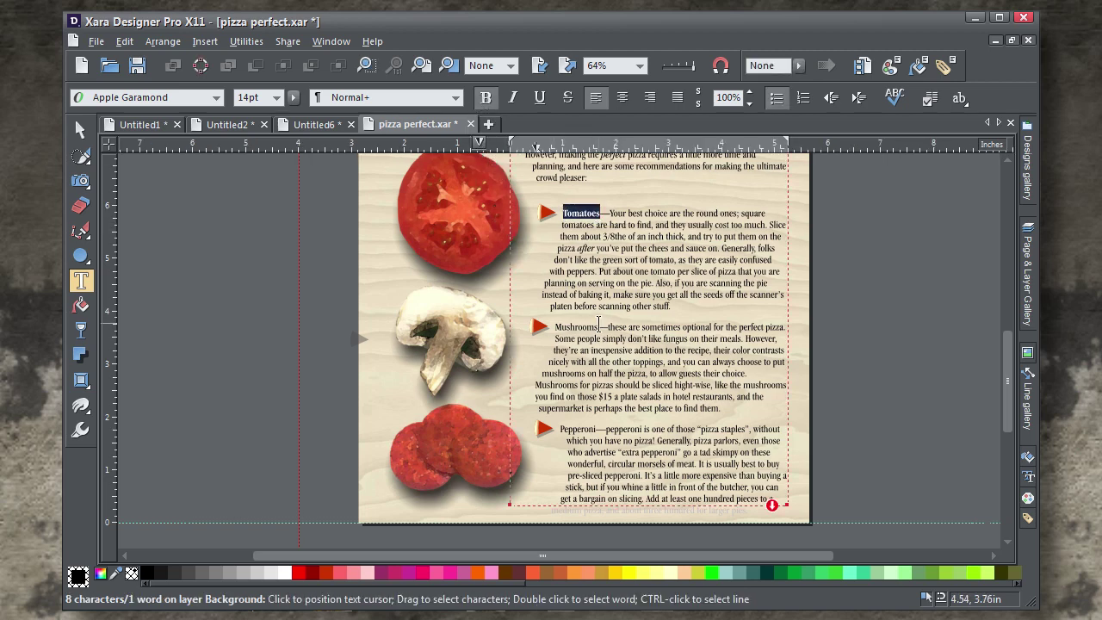
pyautogui.click(485, 97)
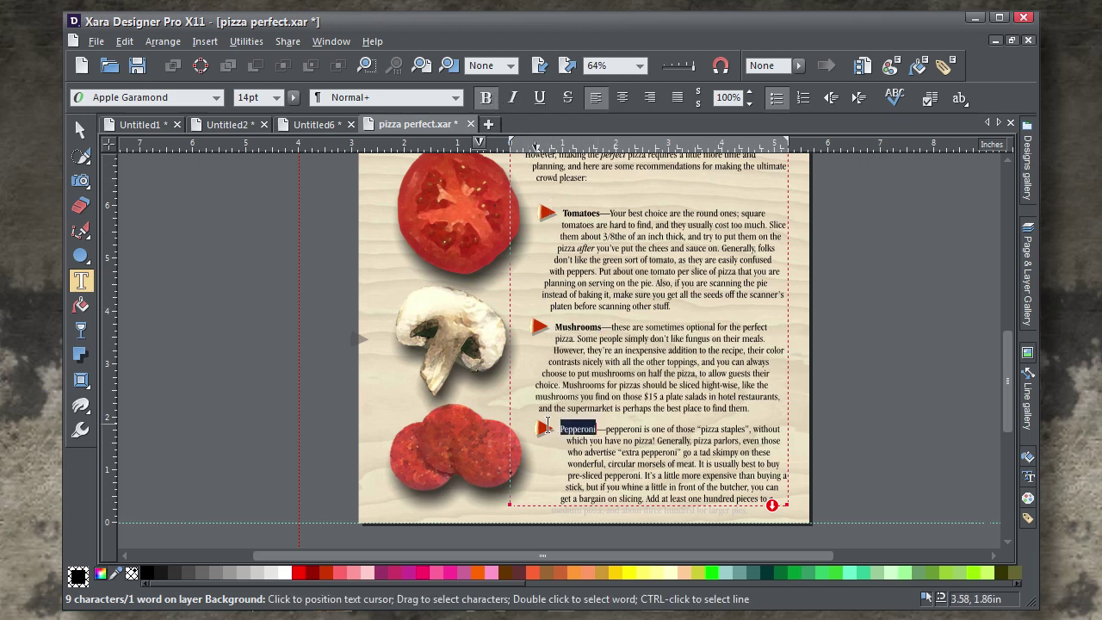
pyautogui.click(485, 97)
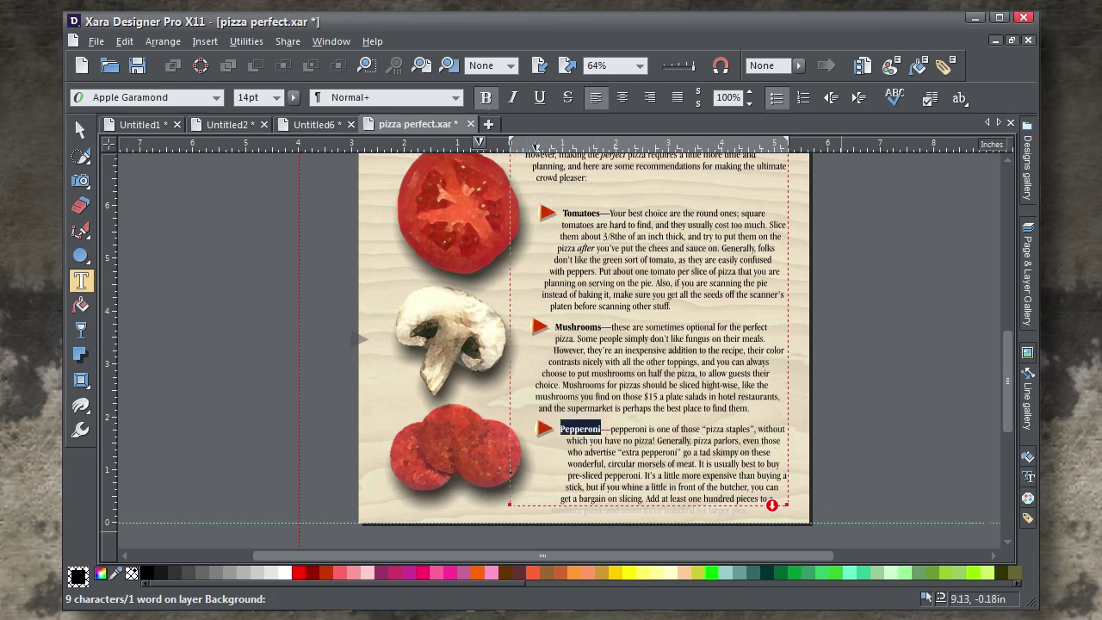
# Clear the text selection and review the earlier Party mix label layout.
pyautogui.click(771, 484)
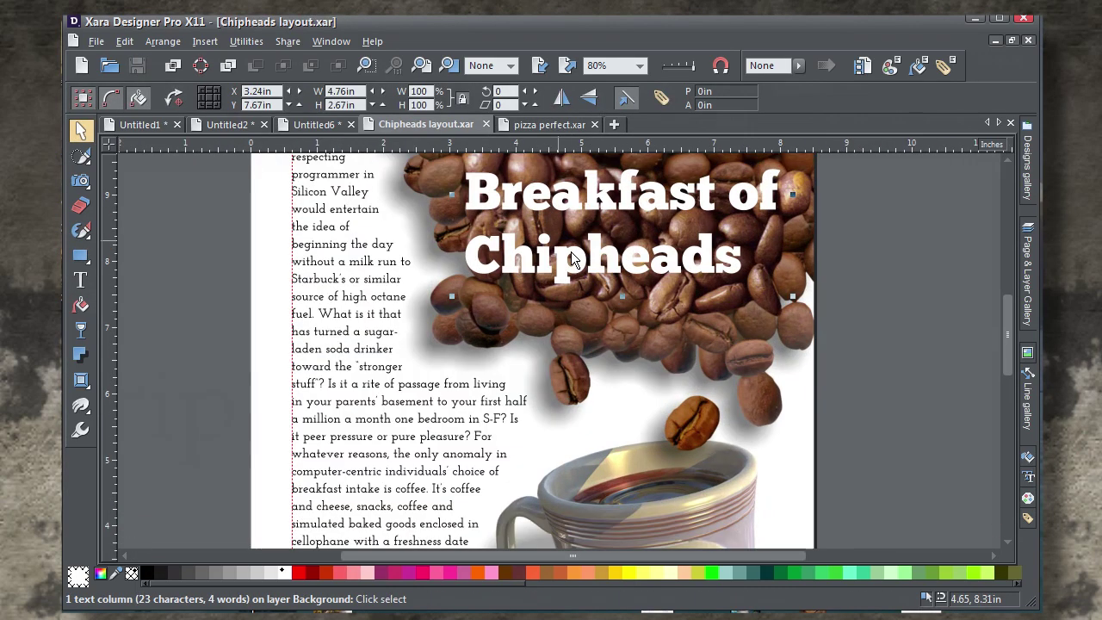
pyautogui.moveTo(550, 296); pyautogui.dragTo(603, 379)
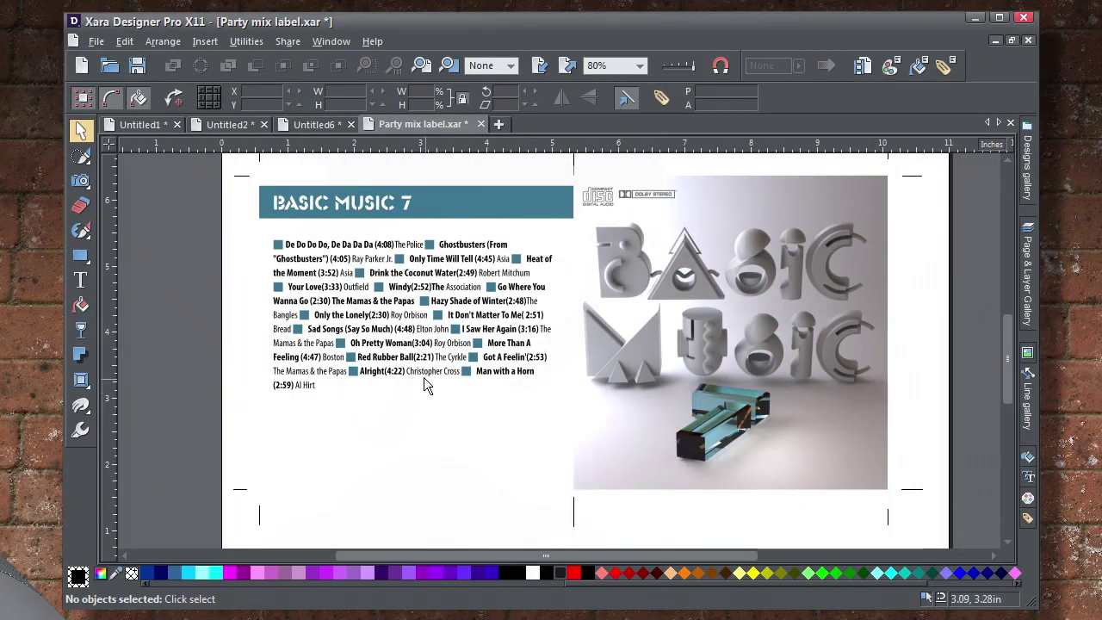
pyautogui.scroll(1, 394, 335)
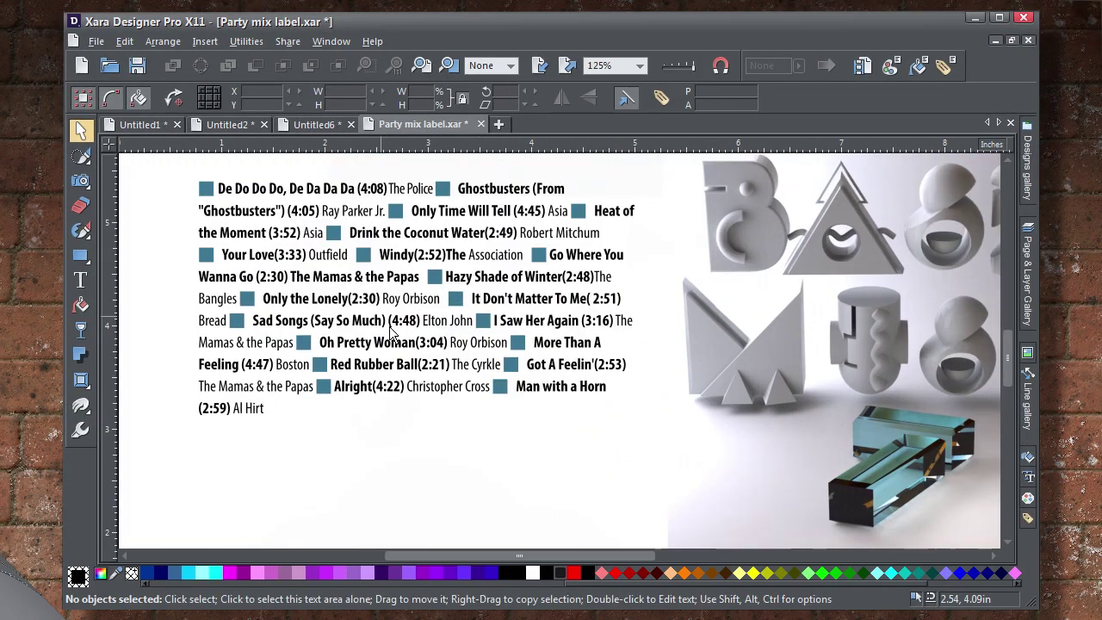